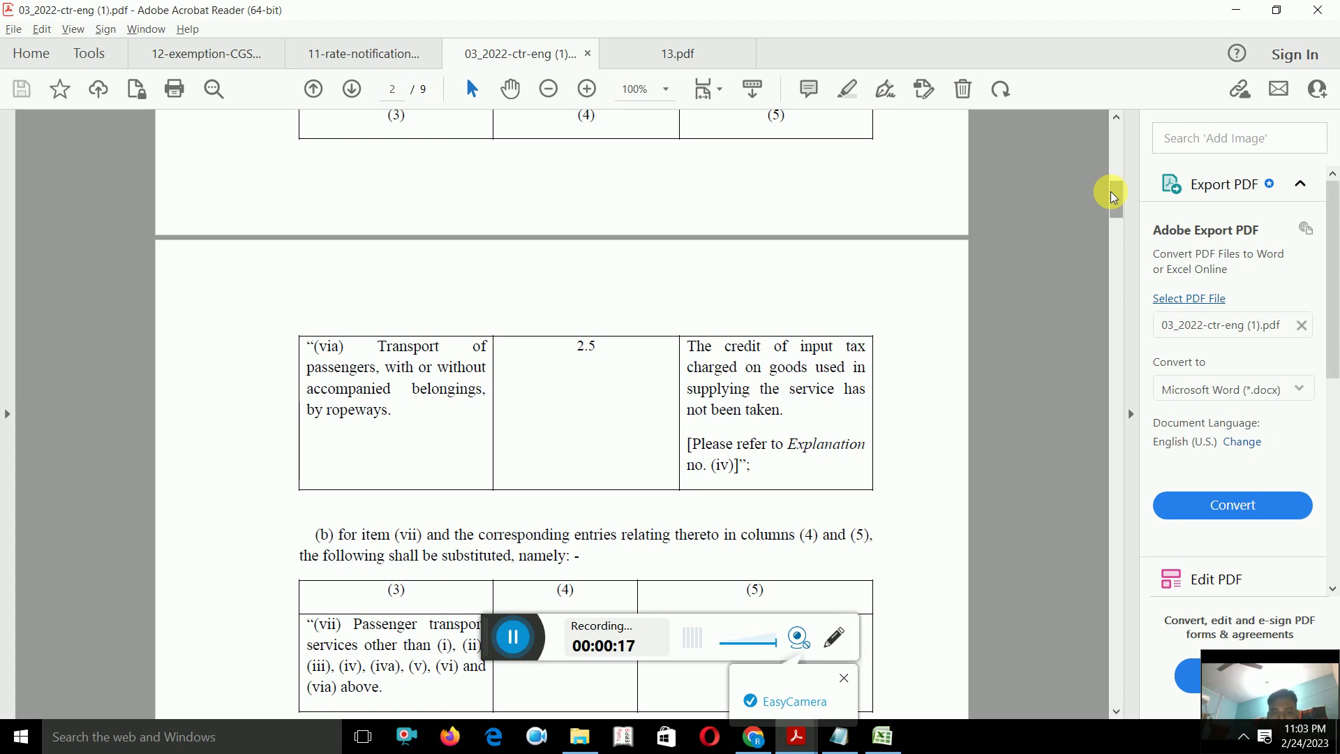
View the Annexure V form on page 7 of the notification PDF, check the GST portal in Chrome, and switch to Notepad.
left_click_drag(1108, 202, 1050, 539)
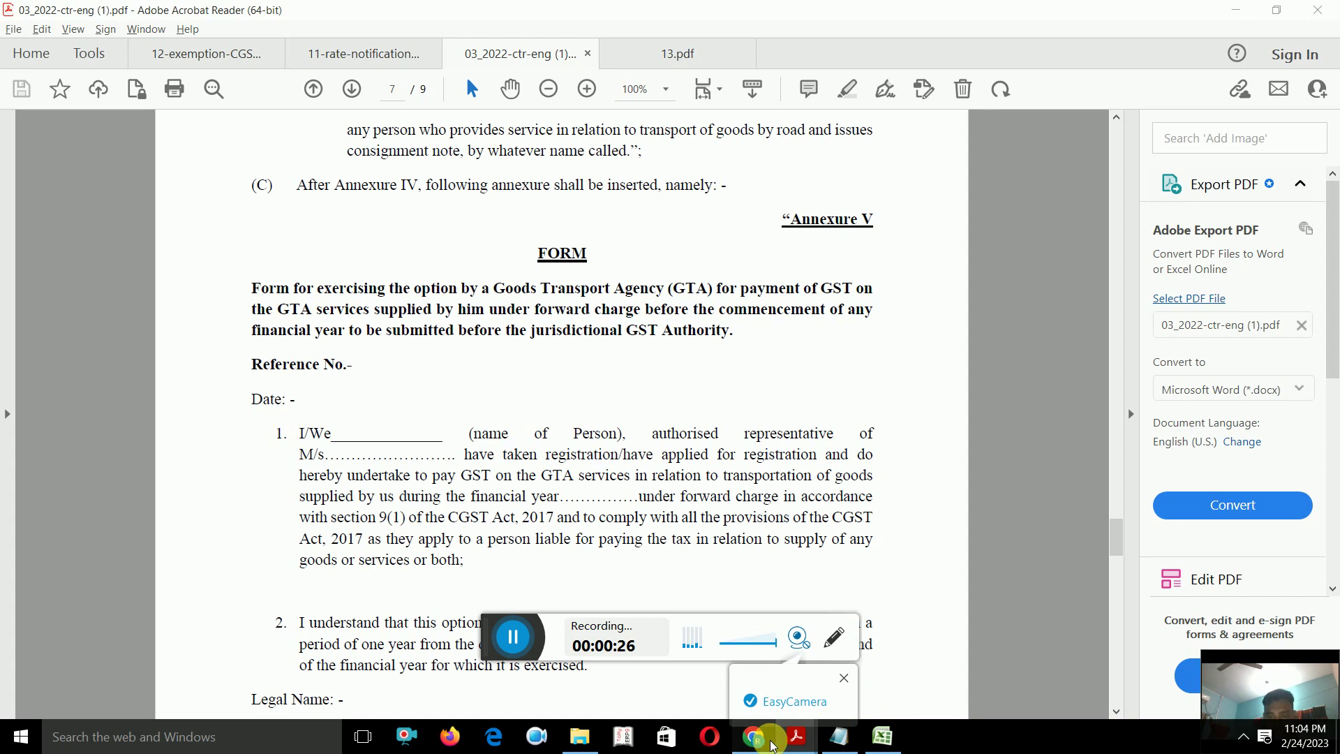
left_click(768, 739)
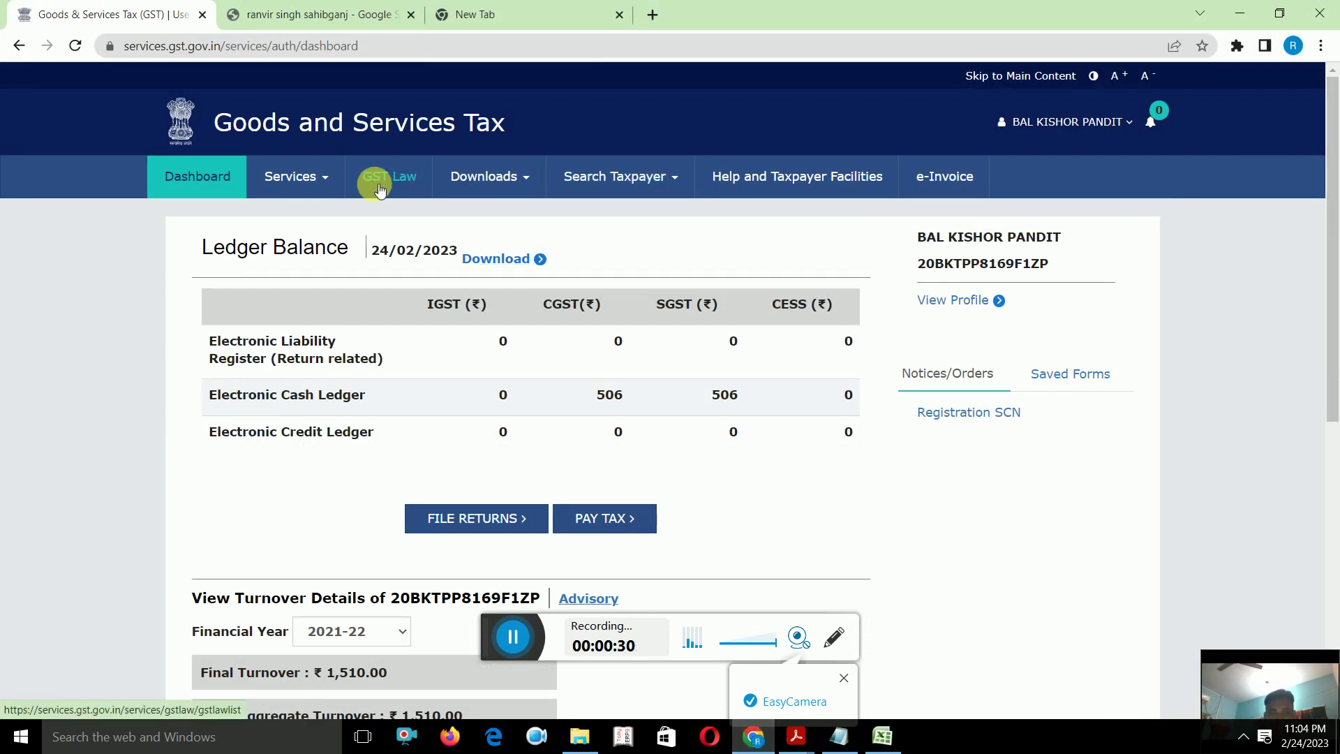
key("alt+Tab")
key("alt+Tab")
key("alt+Tab")
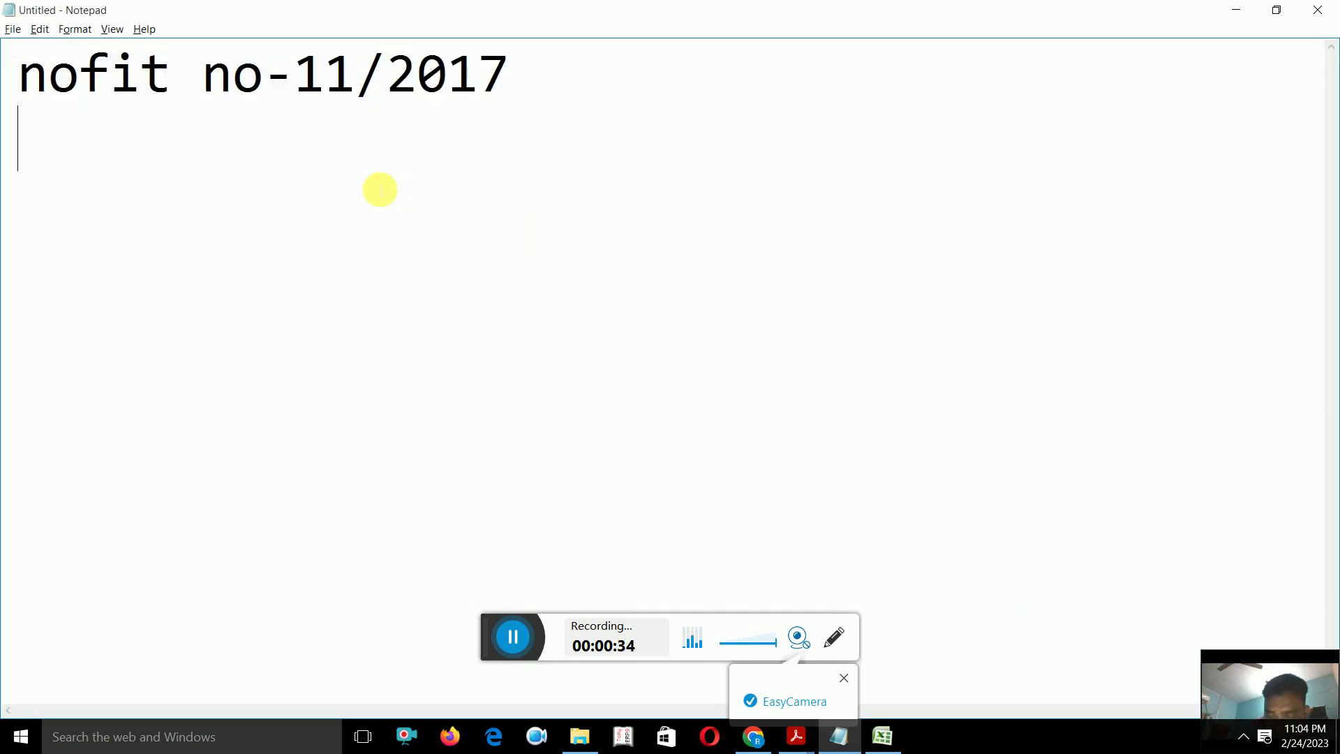
Add the rates 12% and 5% on separate lines below the notification number, and FCM after a blank line.
type("12%")
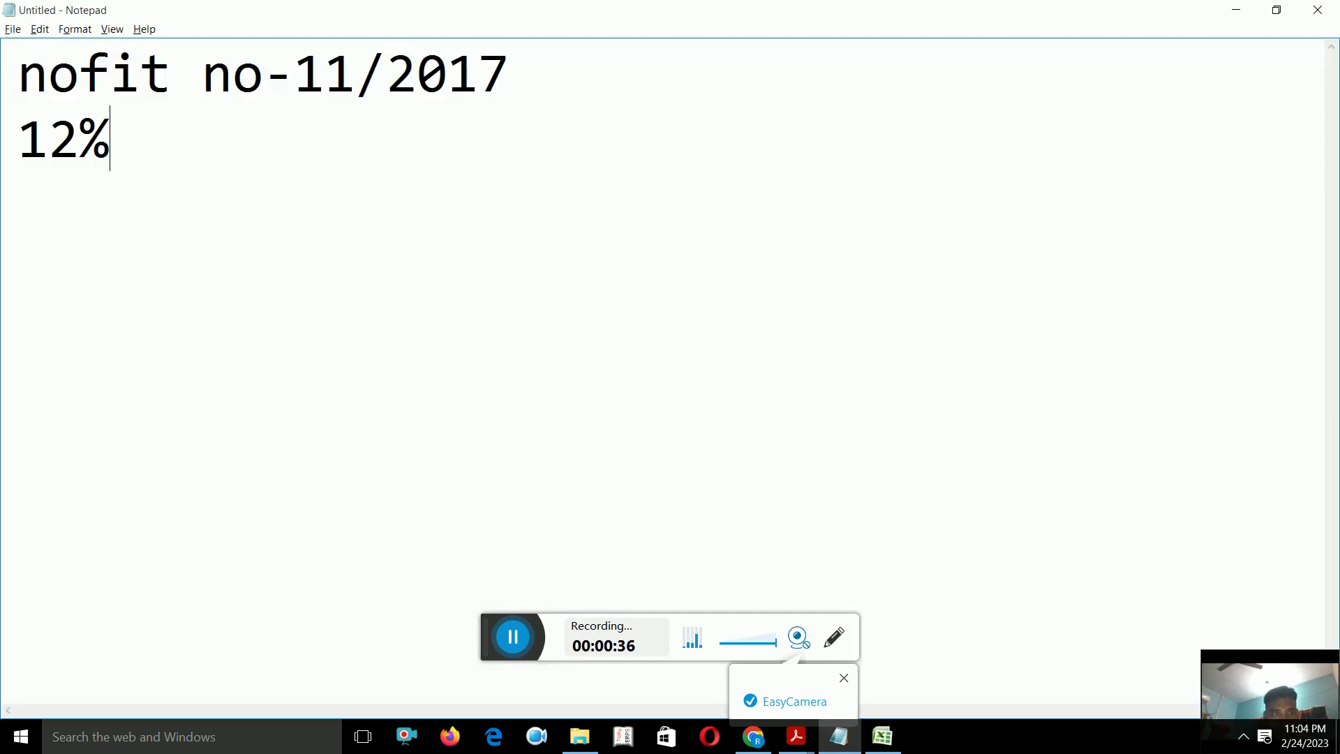
key("Return")
type("5%")
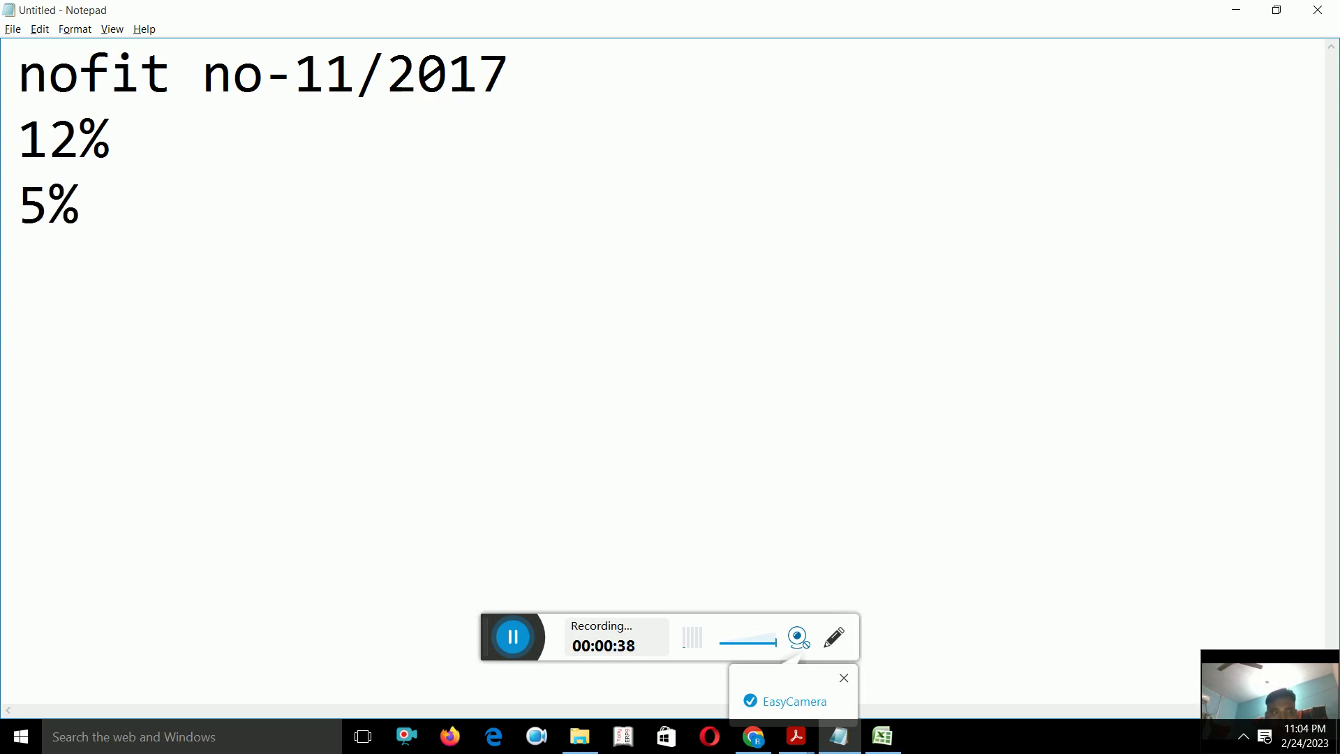
key("Return")
key("Return")
type("f")
key("BackSpace")
type("FCM")
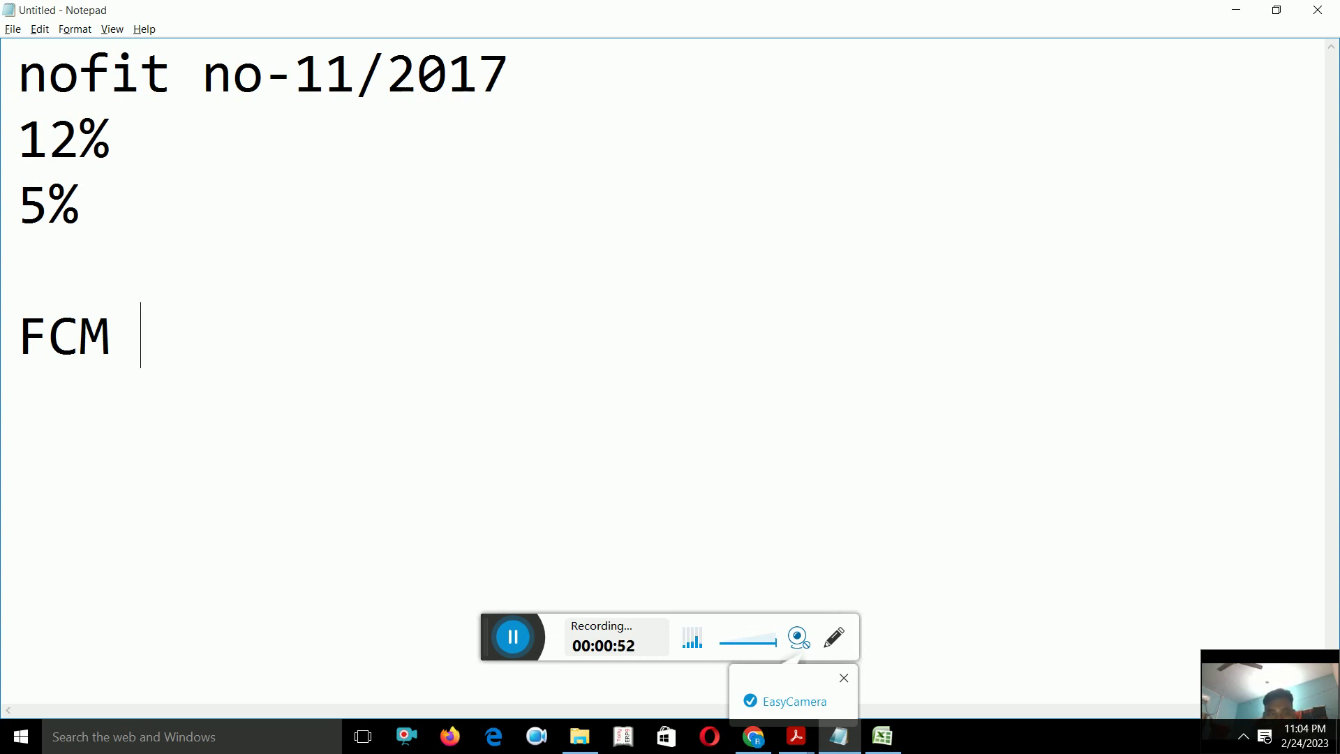
key("alt+Tab")
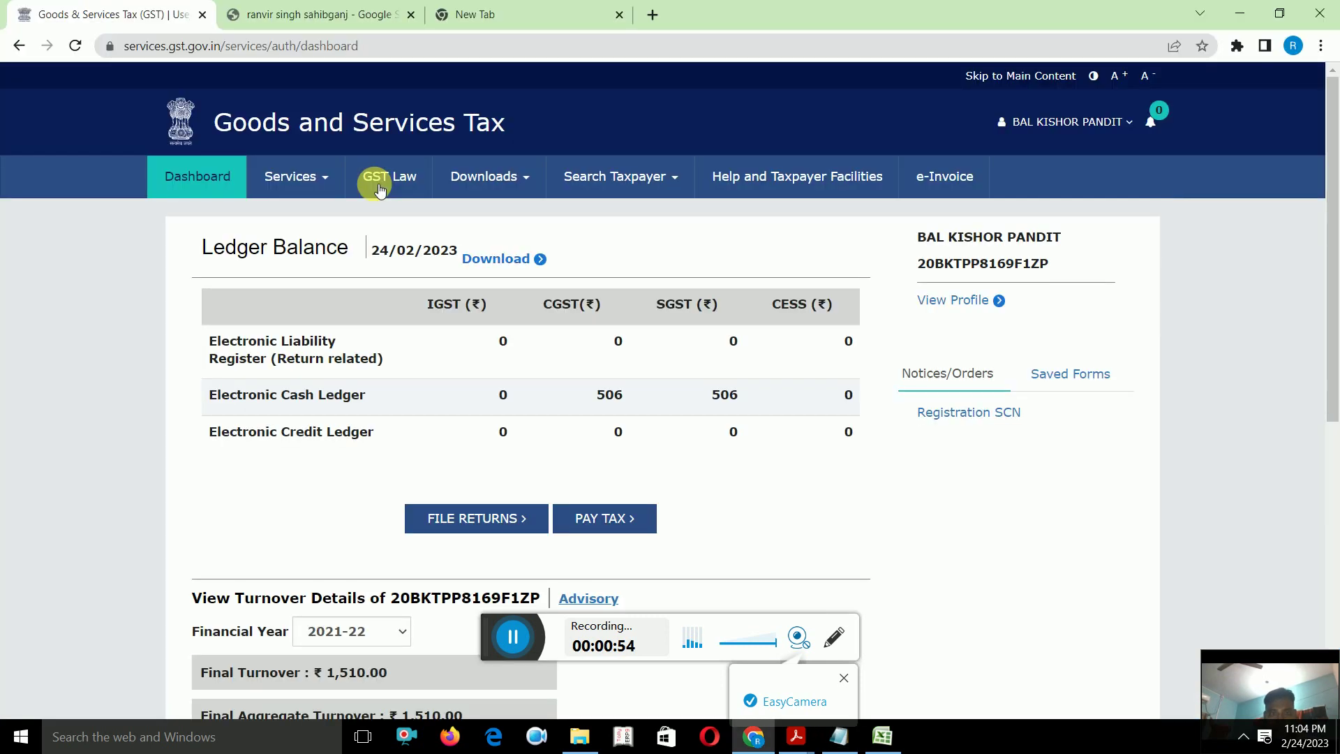
key("alt+Tab")
key("Up")
key("Up")
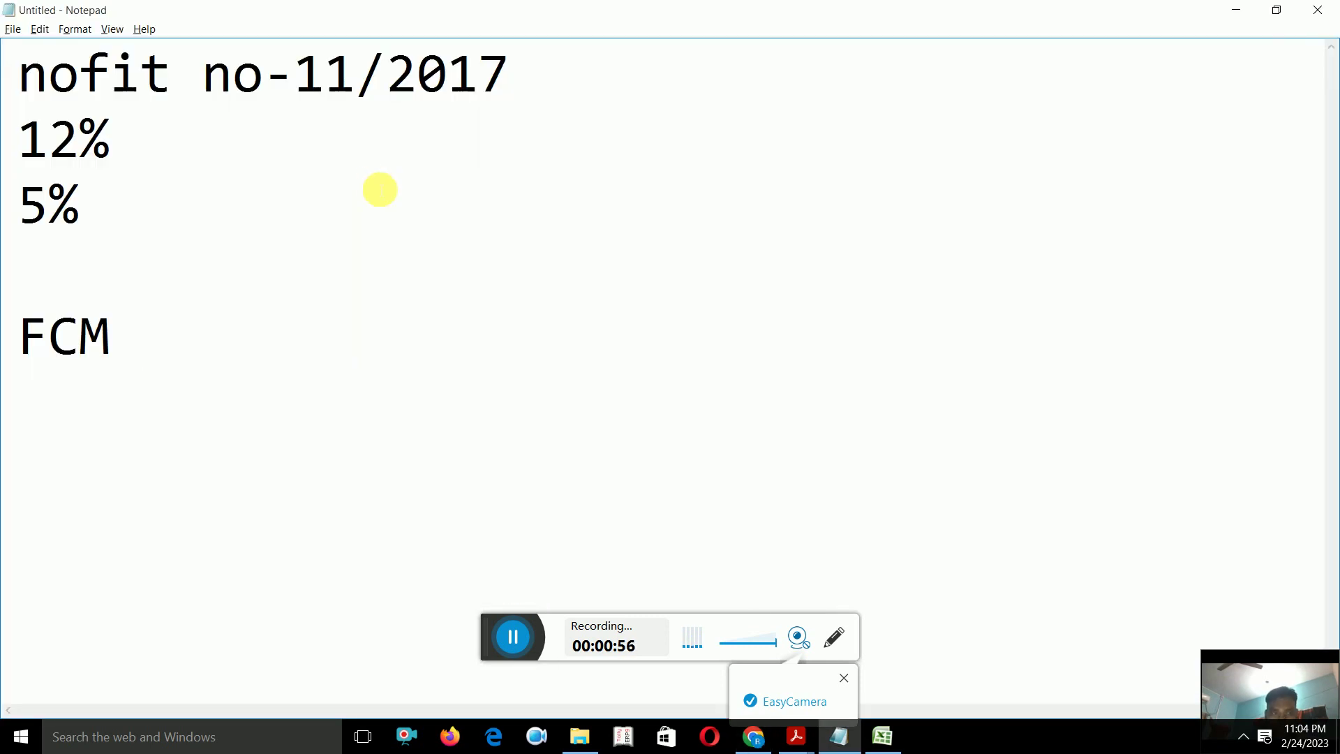
key("Up")
key("Down")
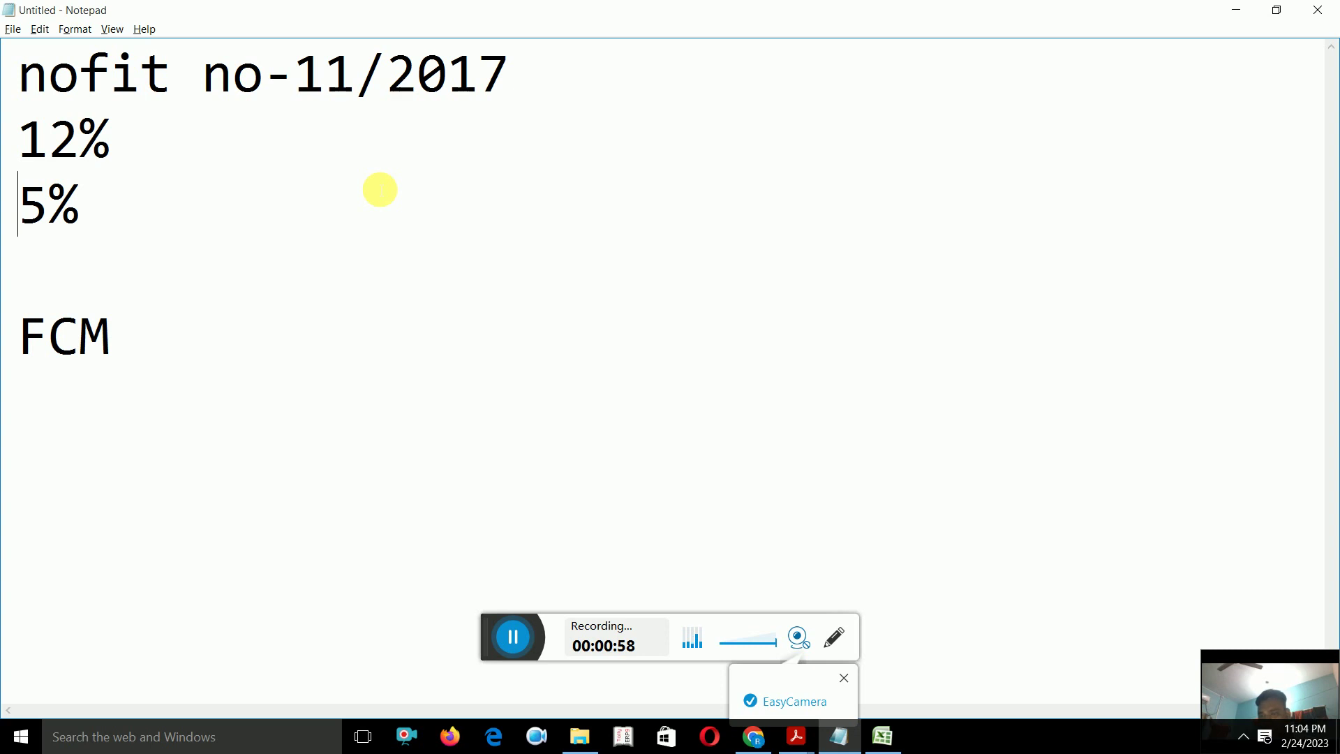
Switch to Acrobat Reader, review the opening page of Notification No. 03/2022, and return to the Annexure V form on page 7.
key("alt+Tab")
key("Tab")
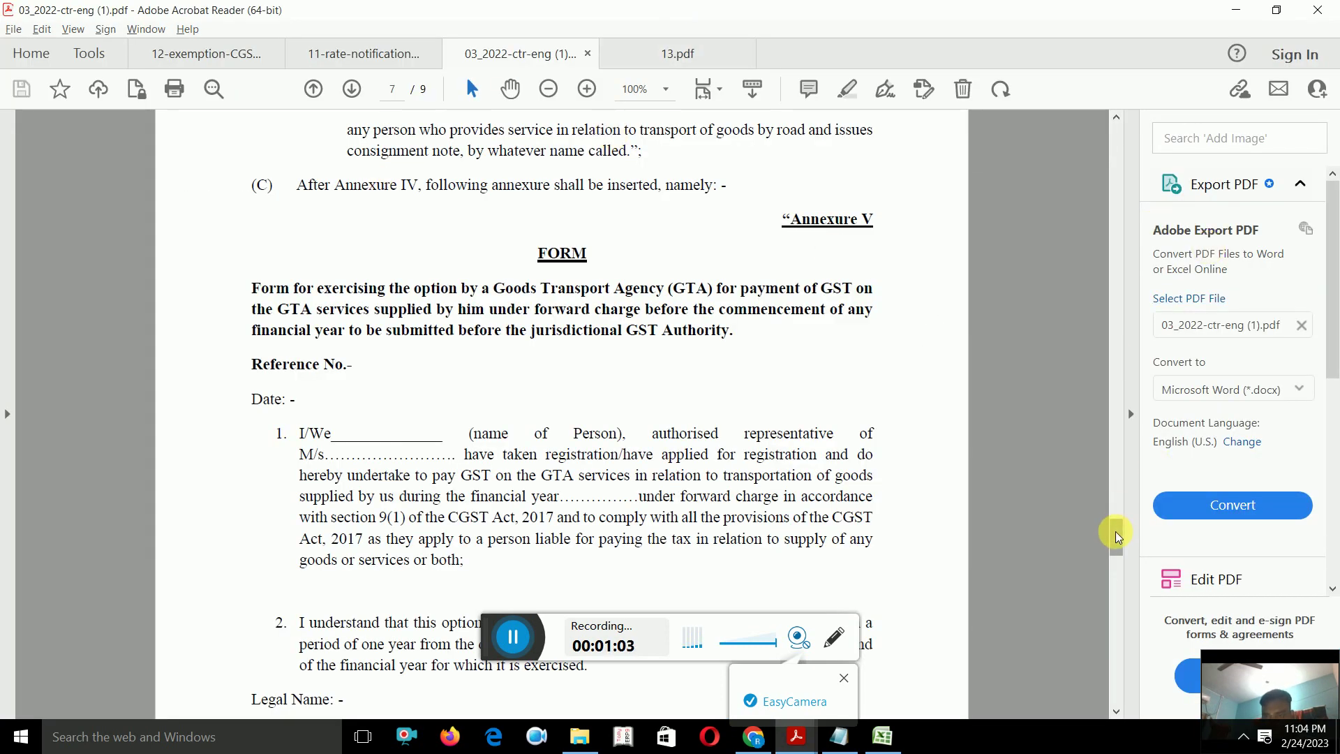
left_click_drag(1117, 536, 1109, 137)
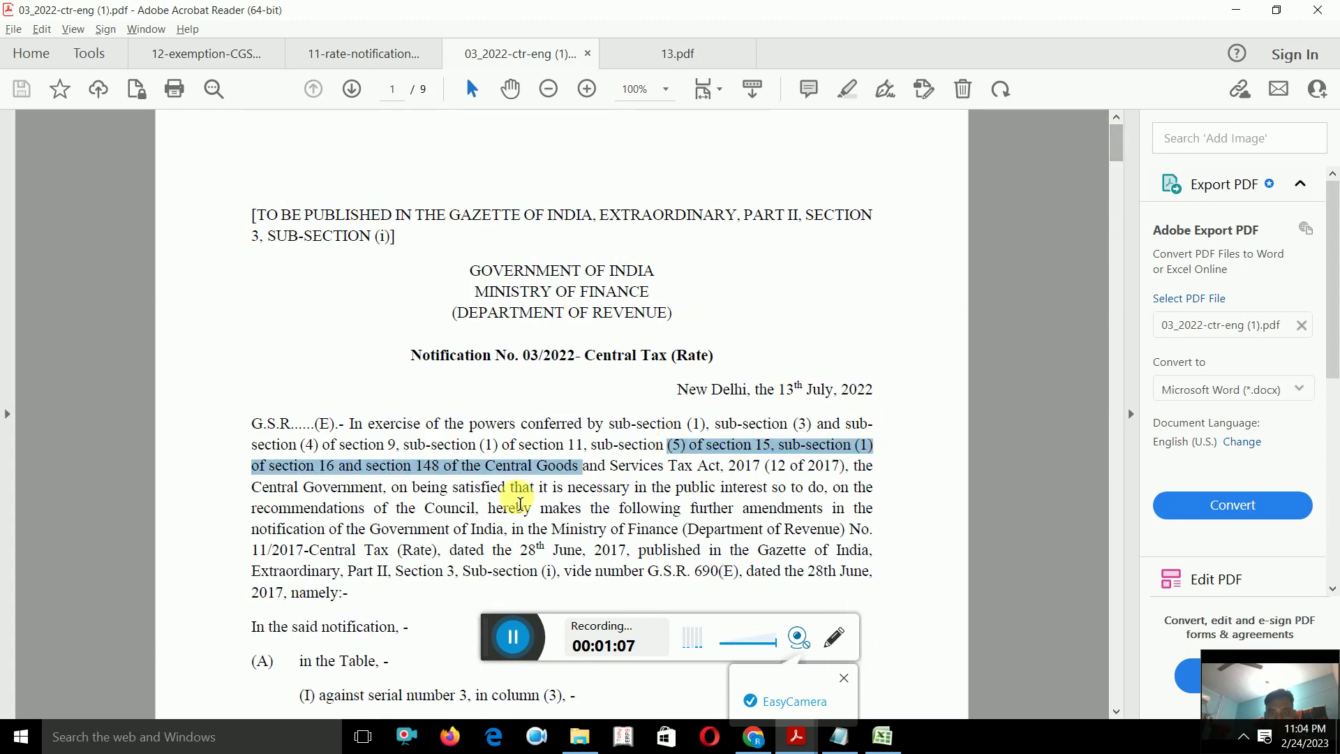
left_click_drag(667, 444, 626, 465)
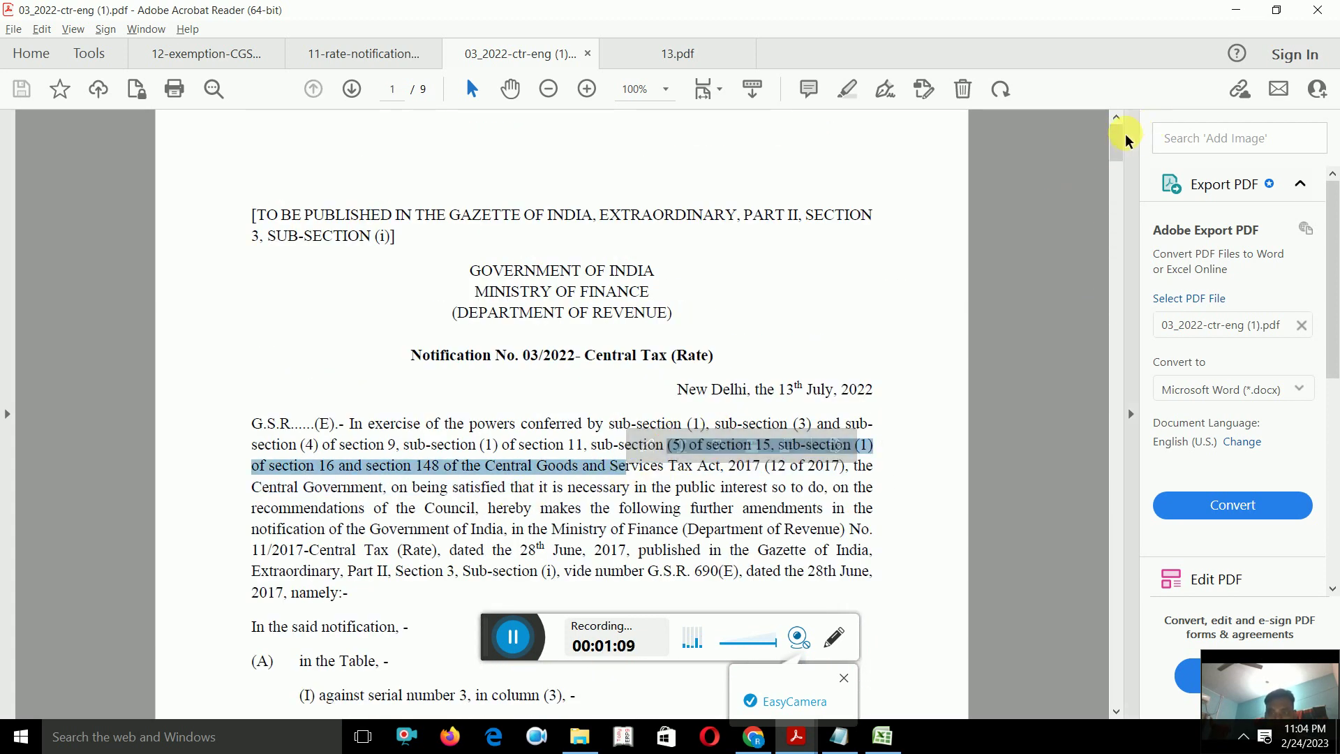
left_click(867, 320)
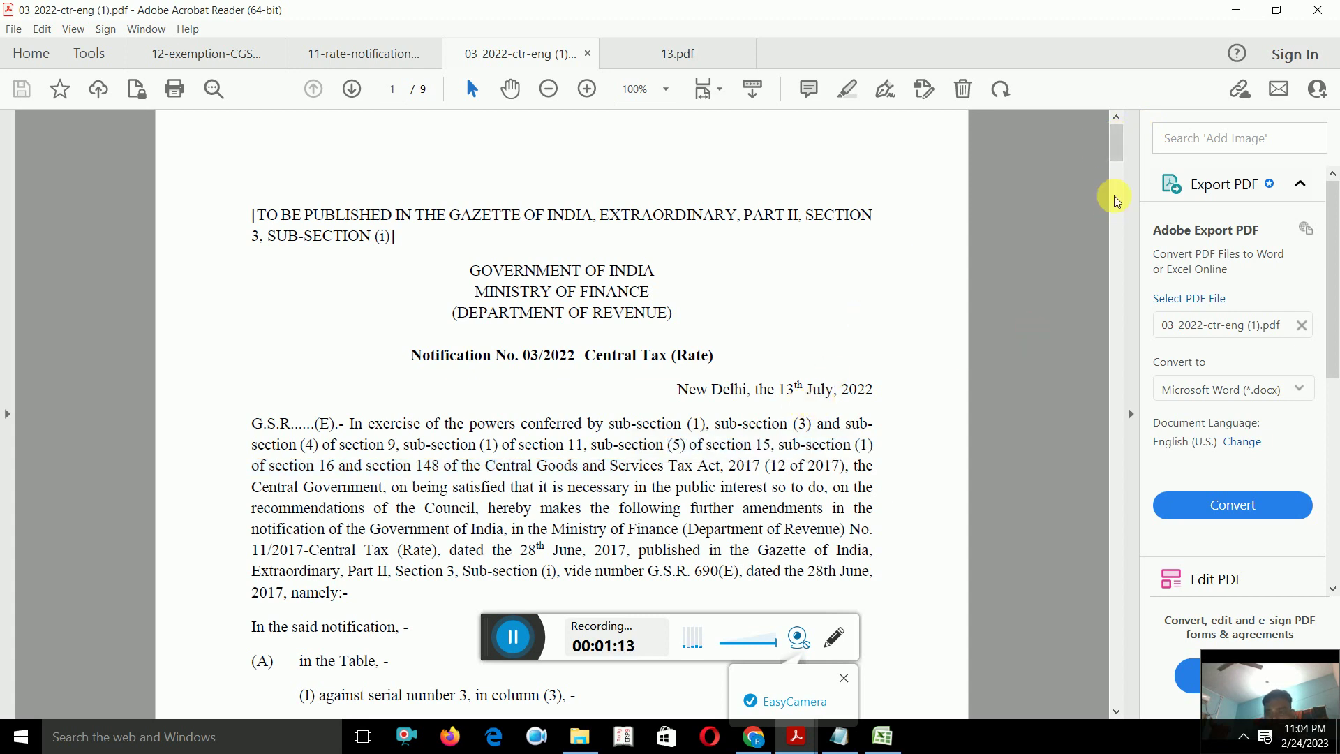
left_click_drag(1114, 138, 1117, 169)
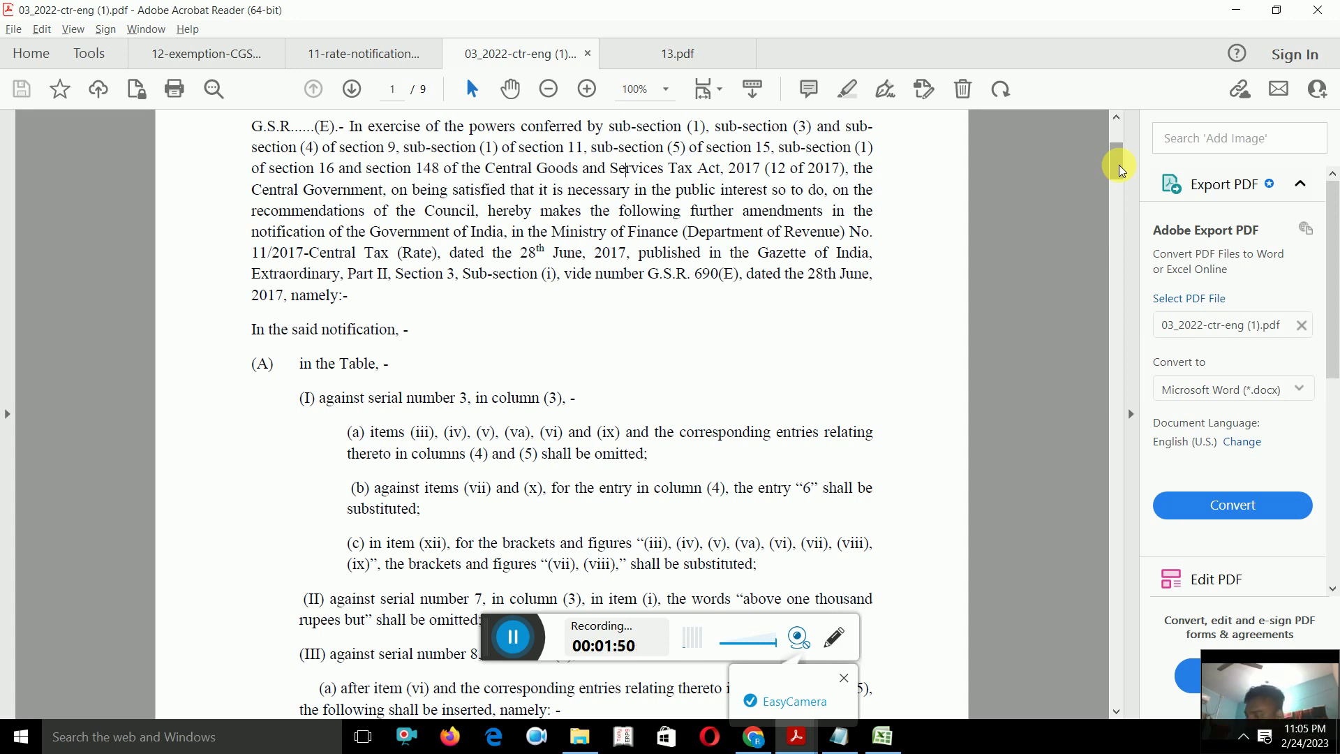
scroll(1116, 164, "up", 1)
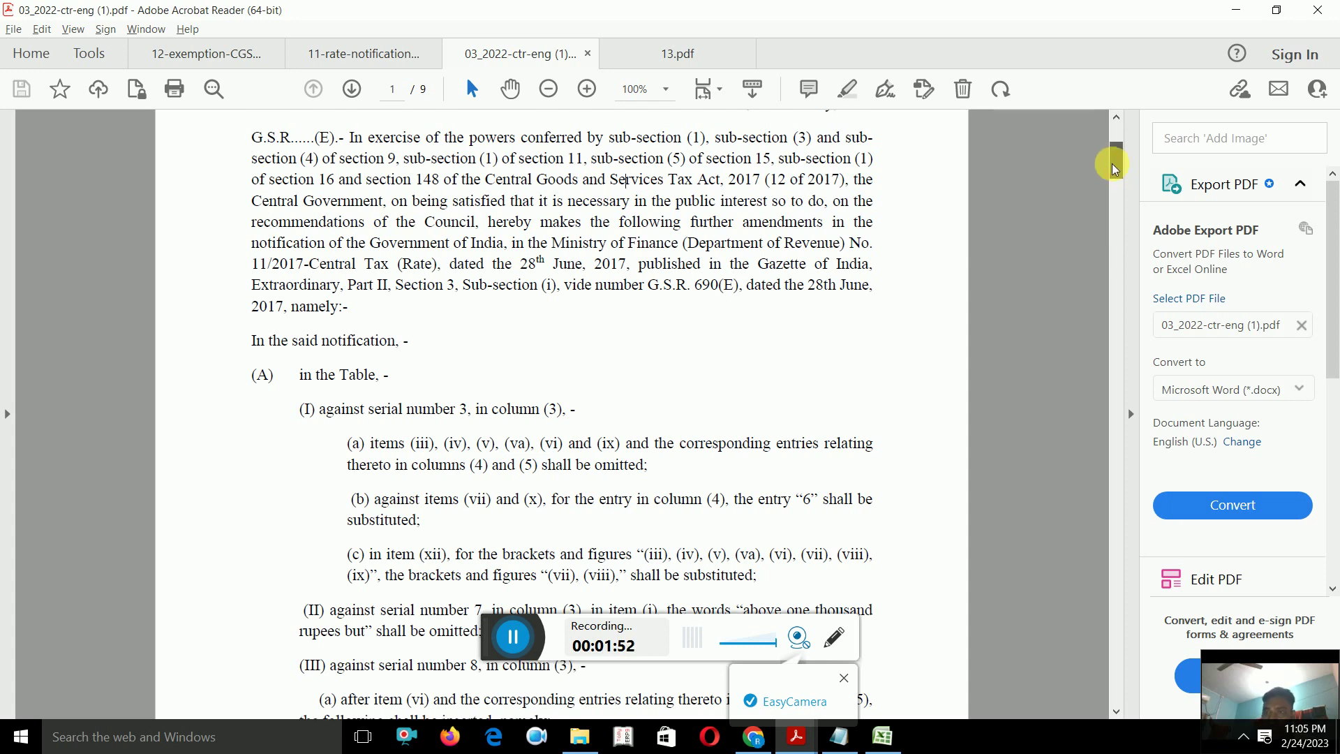
left_click_drag(1115, 168, 1070, 547)
key("alt+Tab")
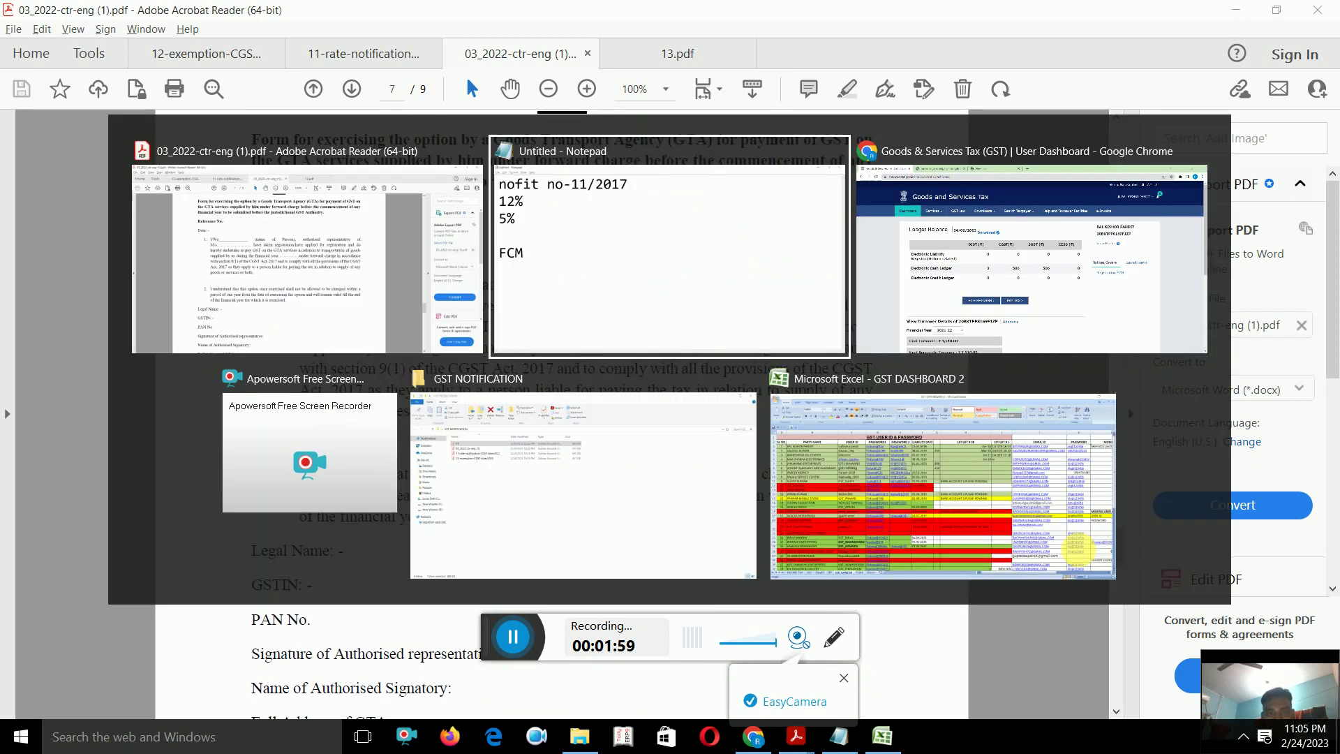
key("Down")
key("Right")
key("Right")
key("Right")
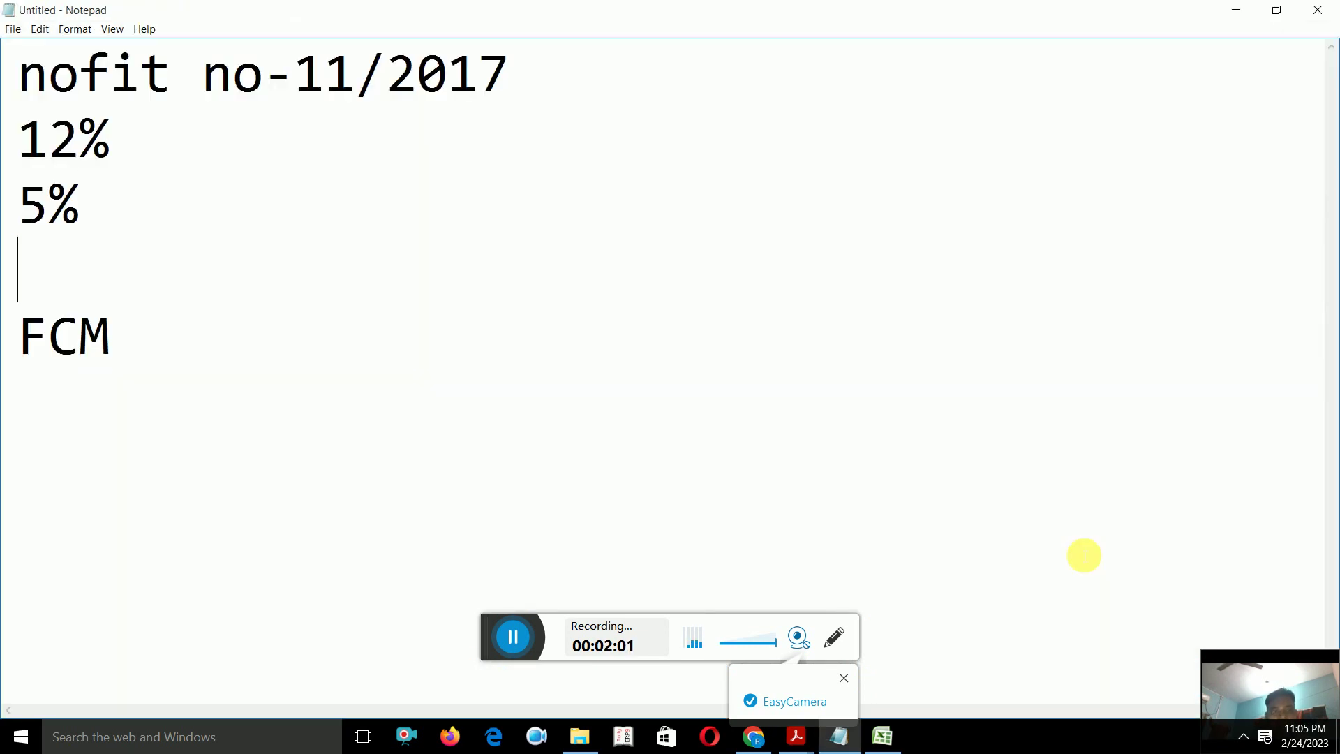
key("Up")
key("Up")
key("Down")
key("Up")
key("Down")
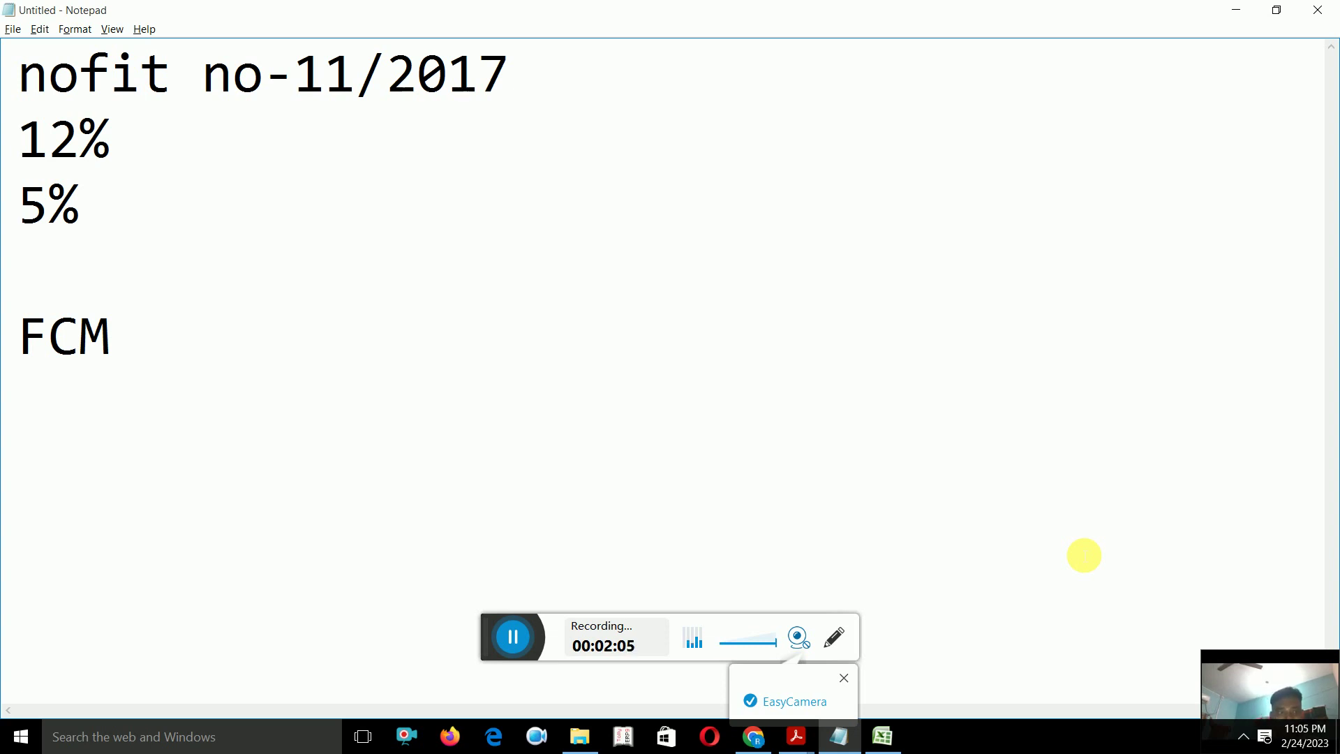
Switch to Acrobat Reader and read the Annexure V form from its heading through the declaration points to the signatory and address fields.
key("alt+Tab")
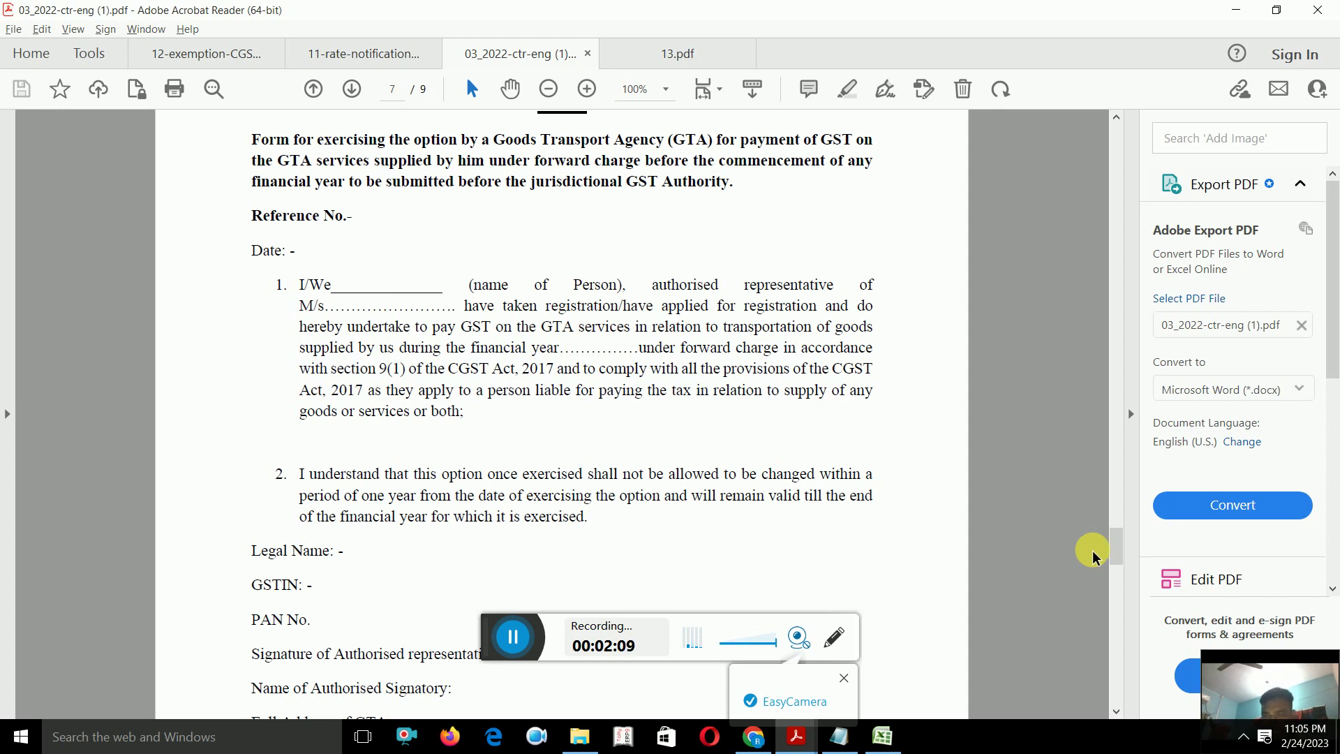
left_click_drag(1115, 550, 1115, 529)
scroll(1114, 527, "down", 5)
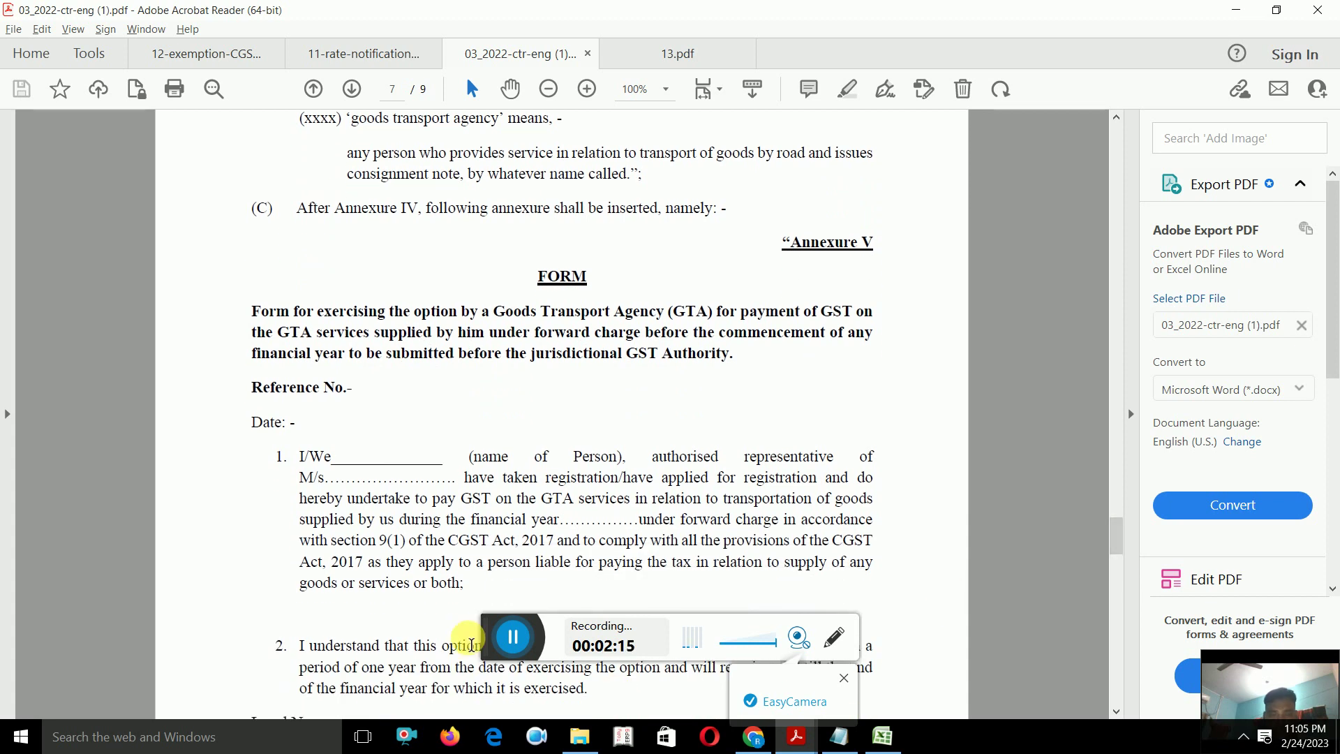
left_click_drag(491, 643, 485, 749)
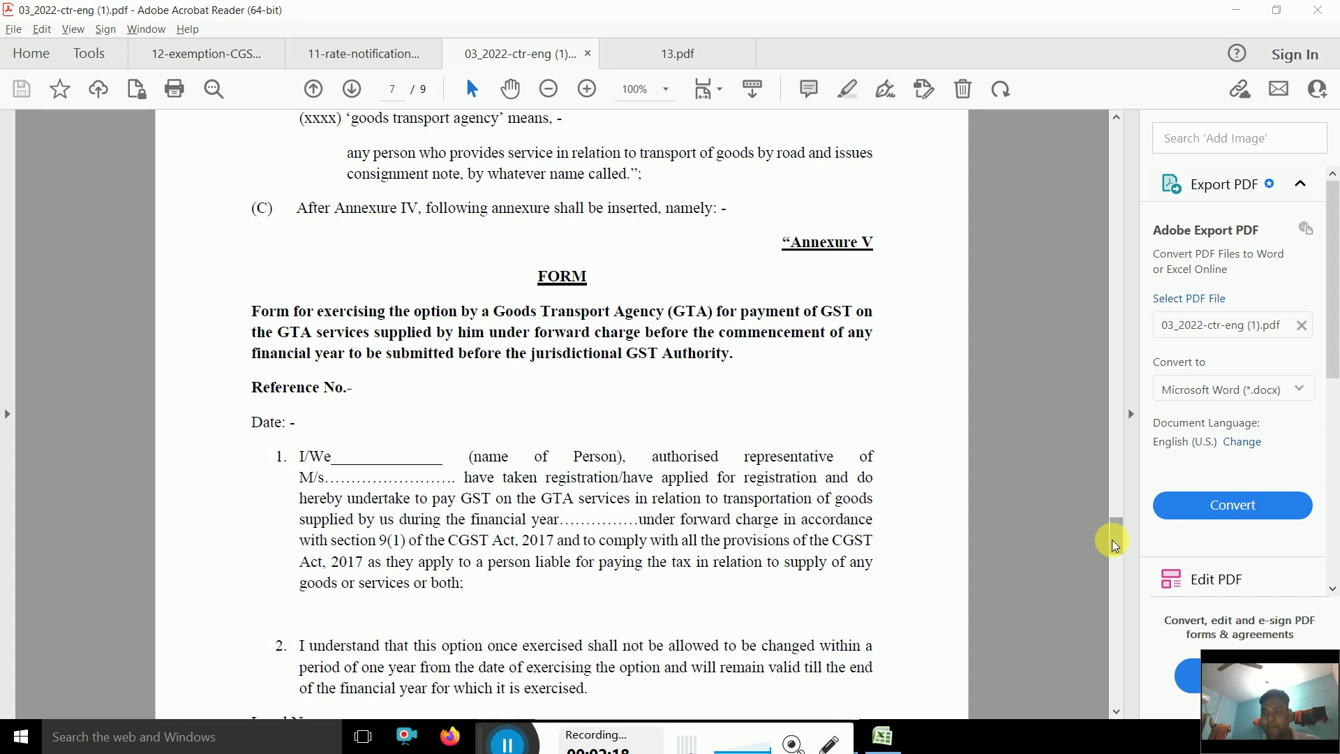
left_click_drag(1115, 545, 1115, 563)
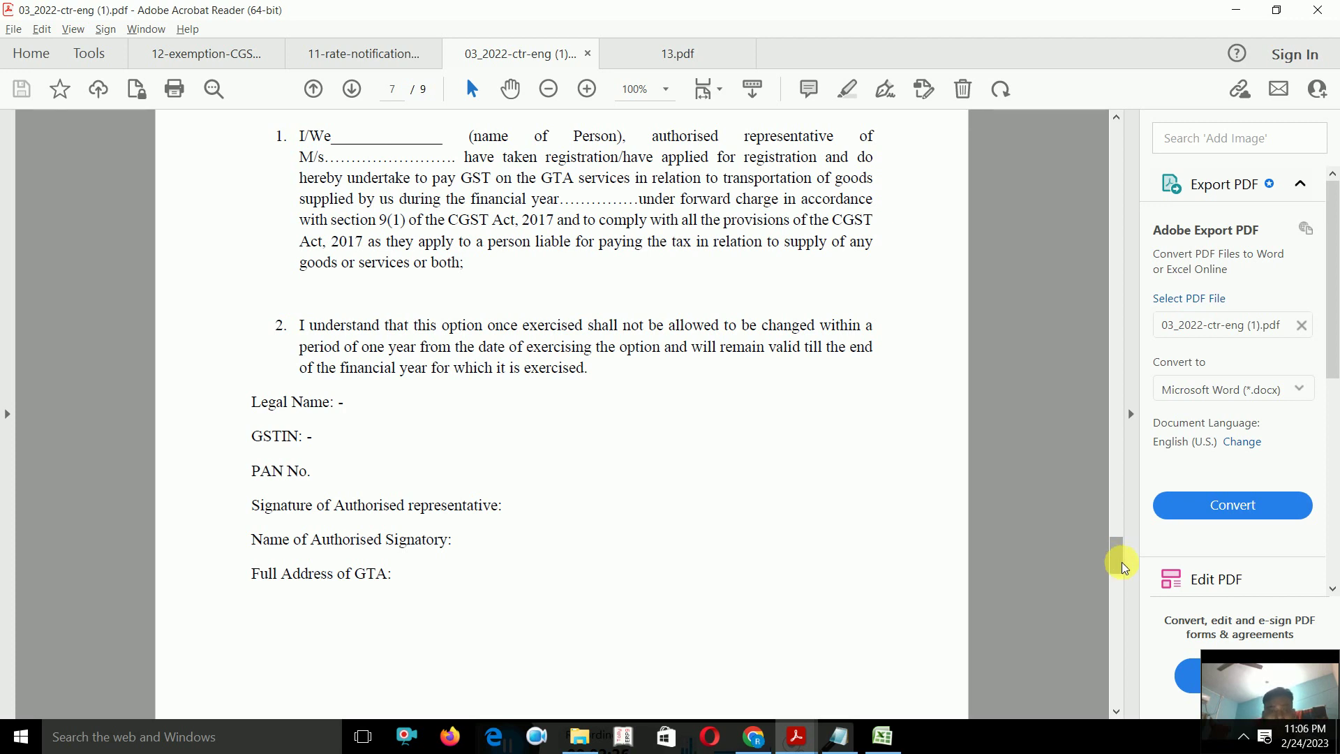
key("alt+Tab")
key("Right")
key("Right")
key("Right")
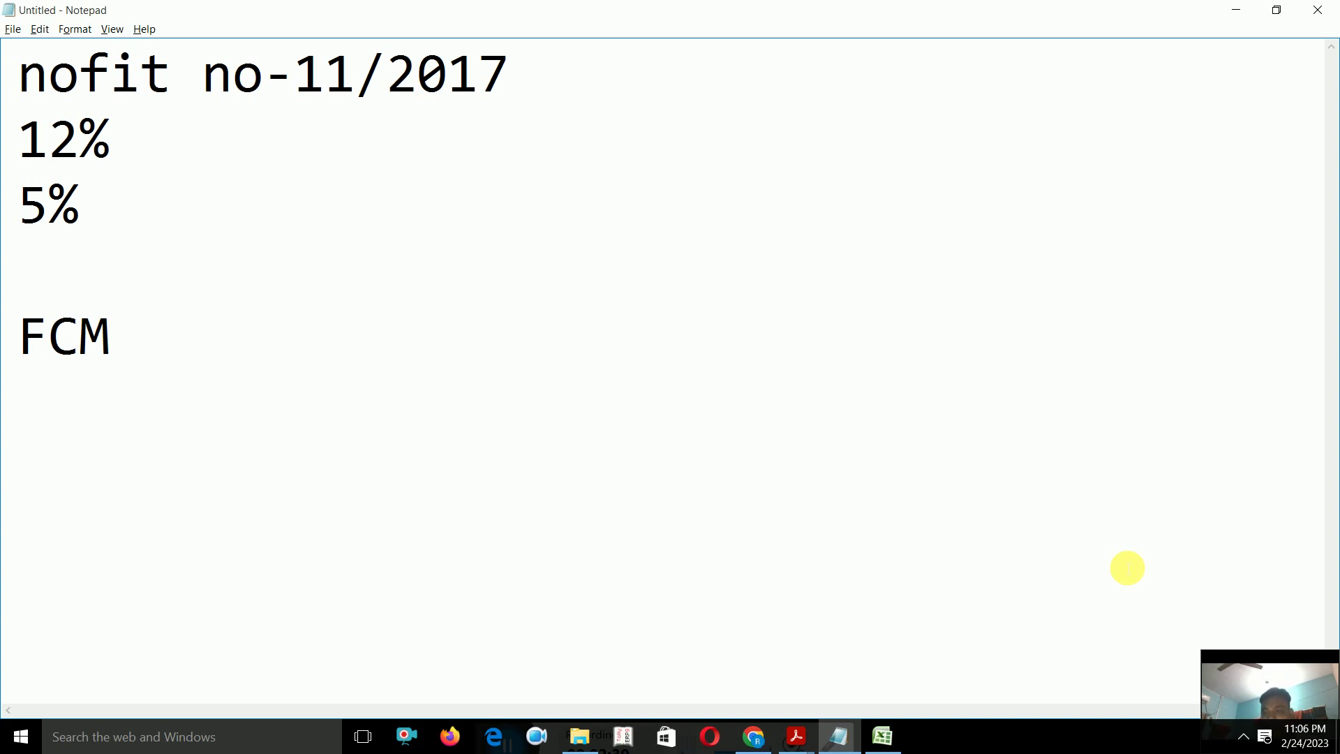
key("Up")
key("Right")
key("Up")
key("Right")
key("Right")
key("Right")
key("Left")
Return to the notification PDF in Acrobat Reader and view the heading and declaration text of the Annexure V form.
key("alt+Tab")
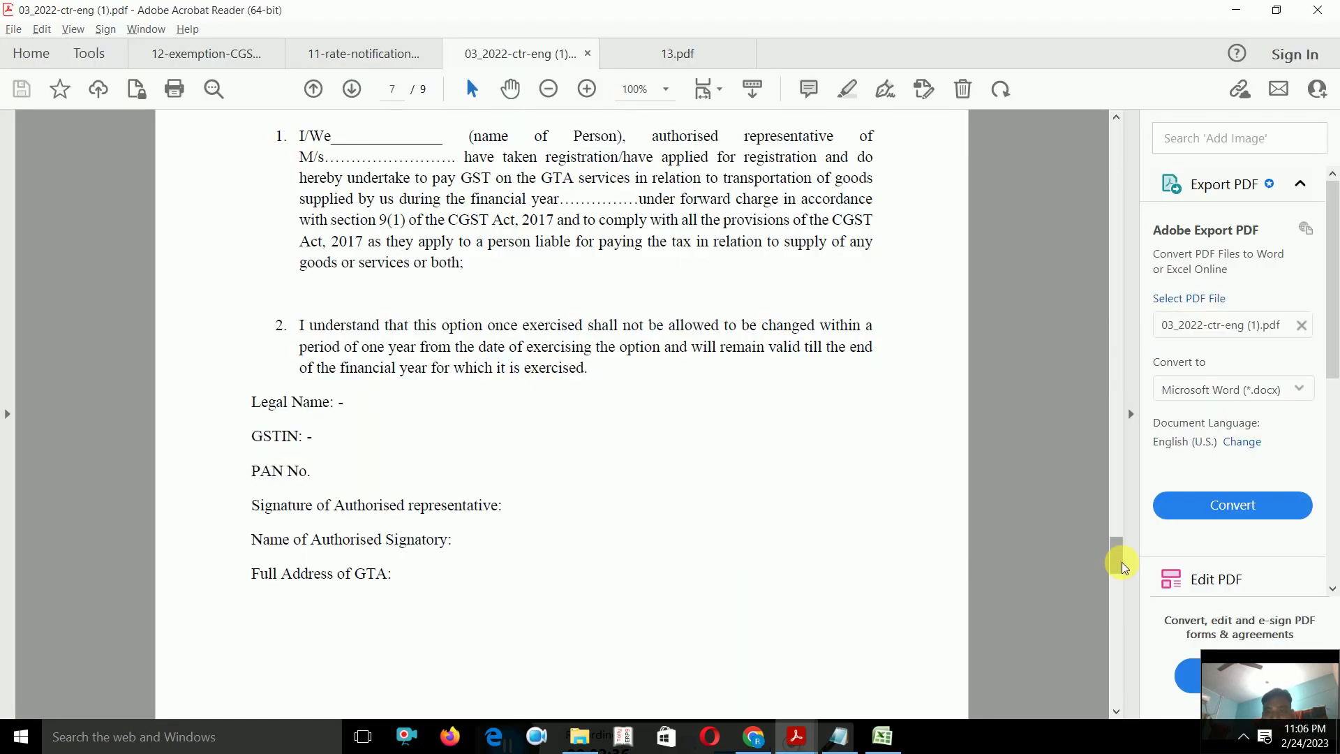
left_click_drag(1121, 562, 1115, 547)
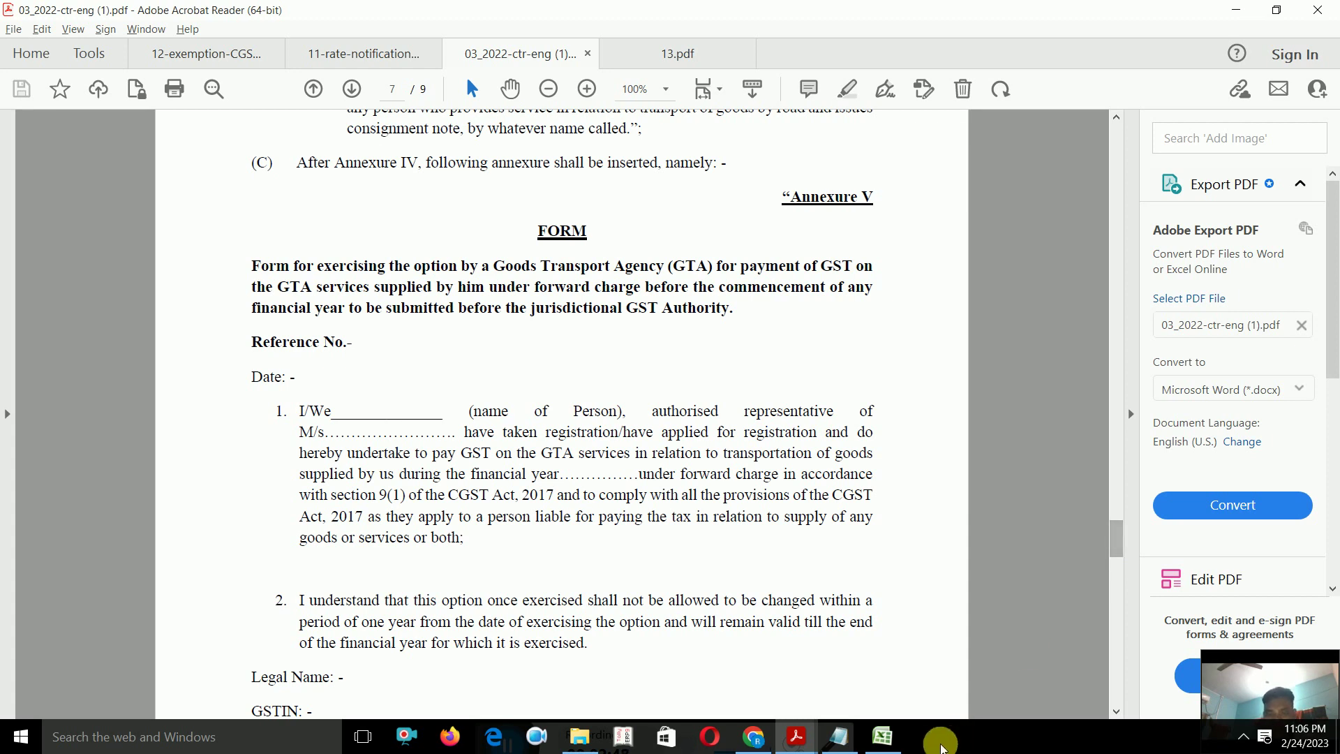
Switch to the GST portal in Chrome, open Opting Forward Charge Payment by GTA (Annexure V), and proceed to the declaration page.
left_click(746, 743)
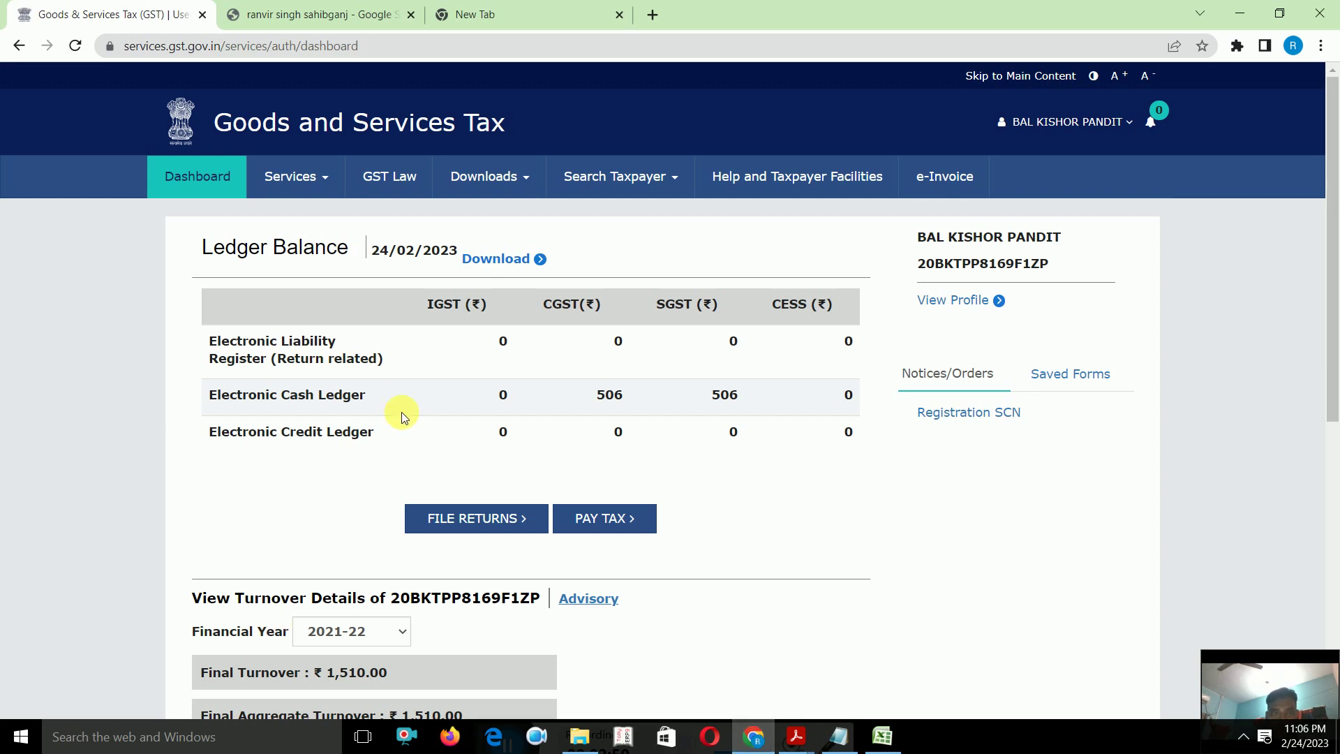
left_click(314, 180)
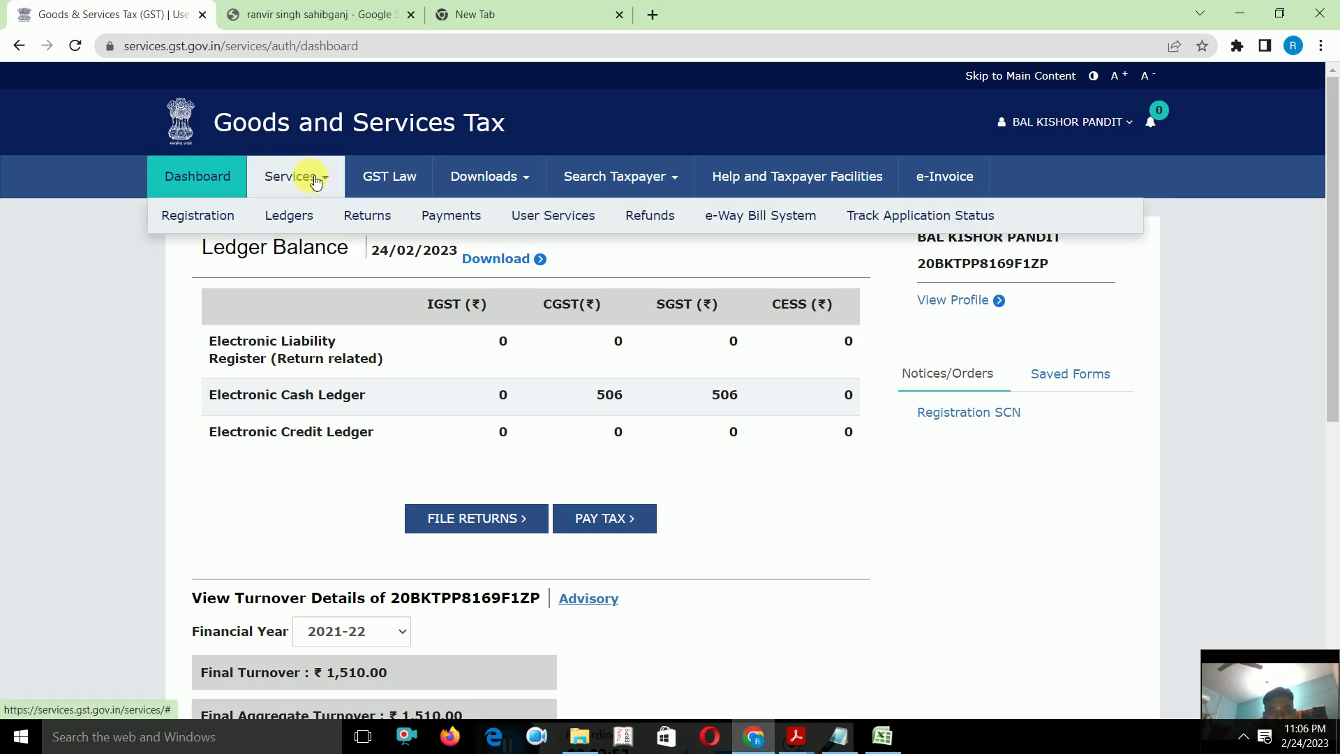
mouse_move(525, 215)
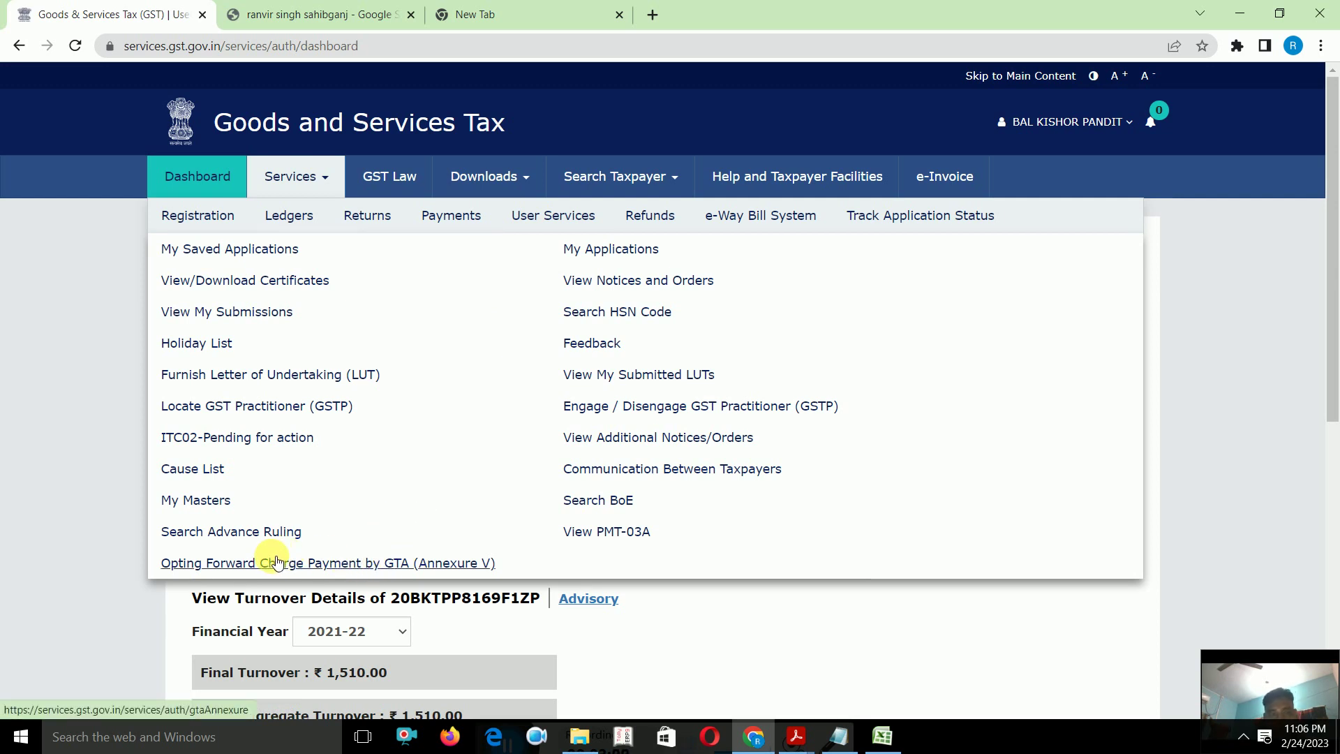
left_click(331, 564)
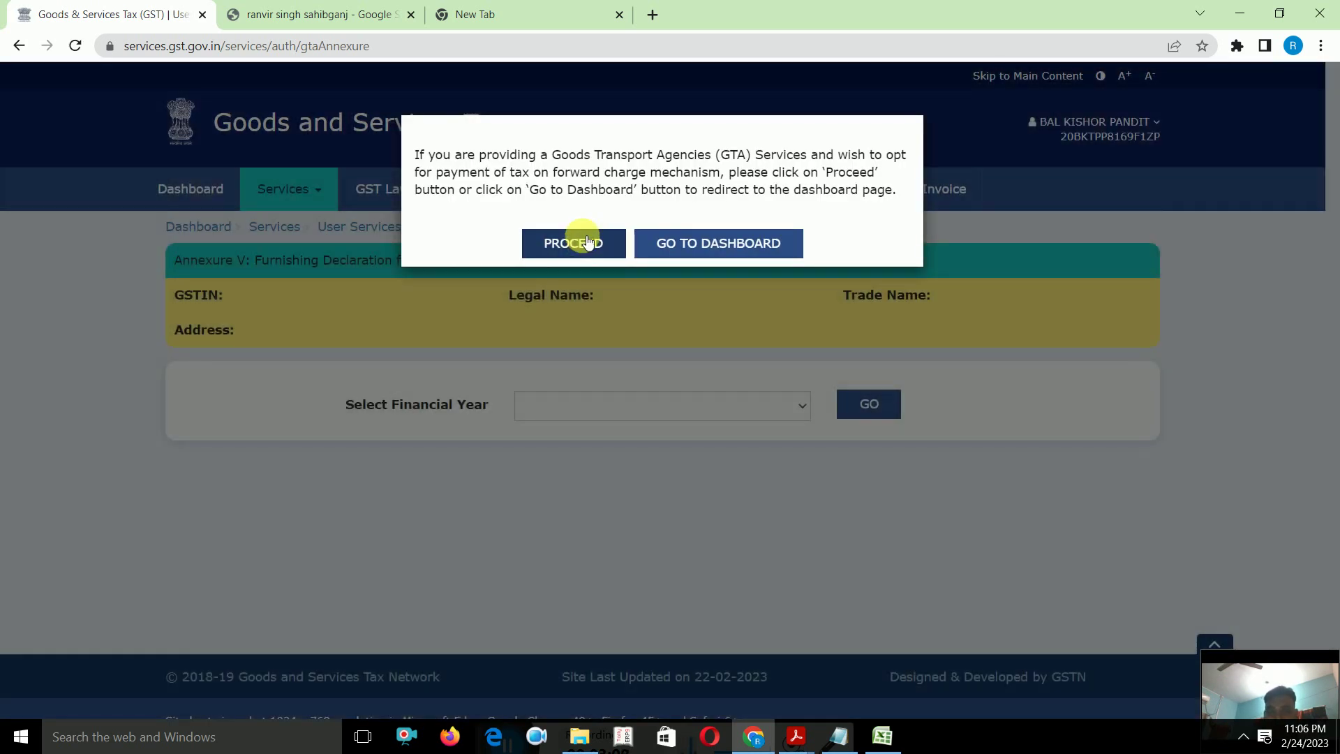
left_click(574, 240)
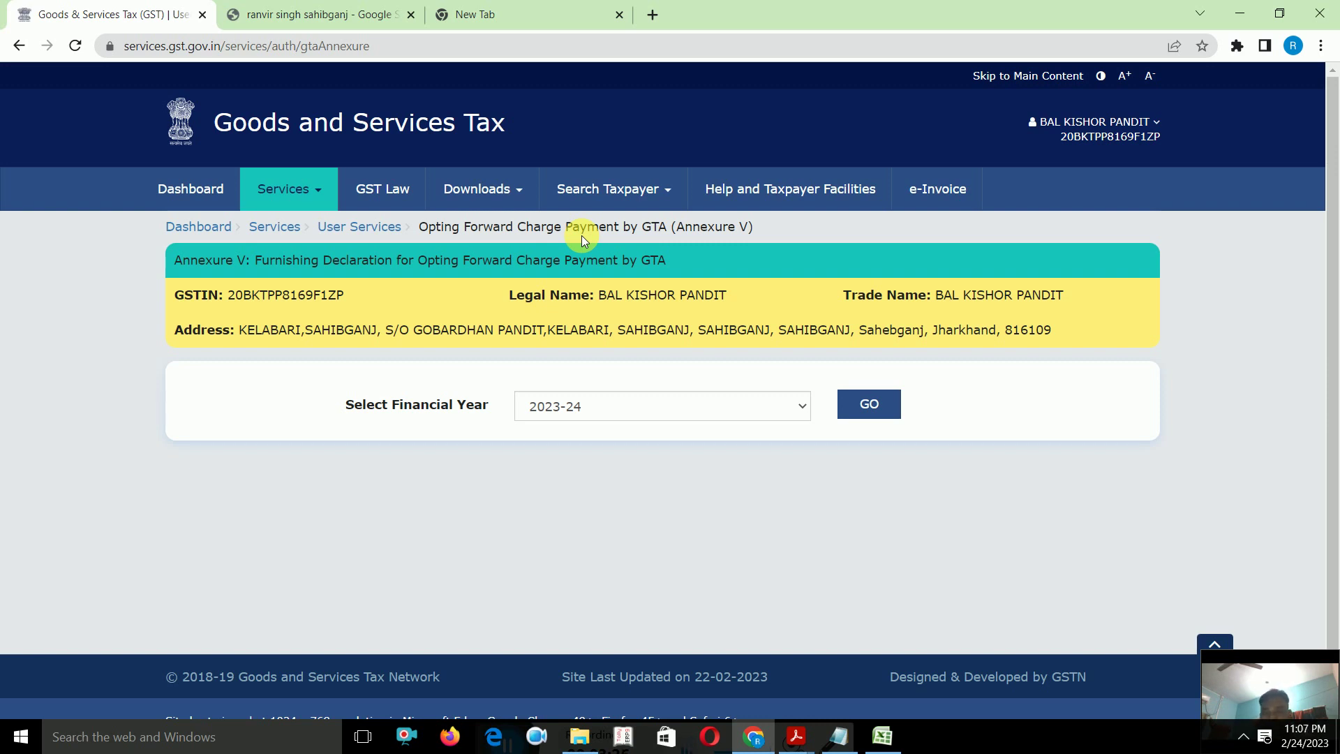
key("alt+Tab")
key("Tab")
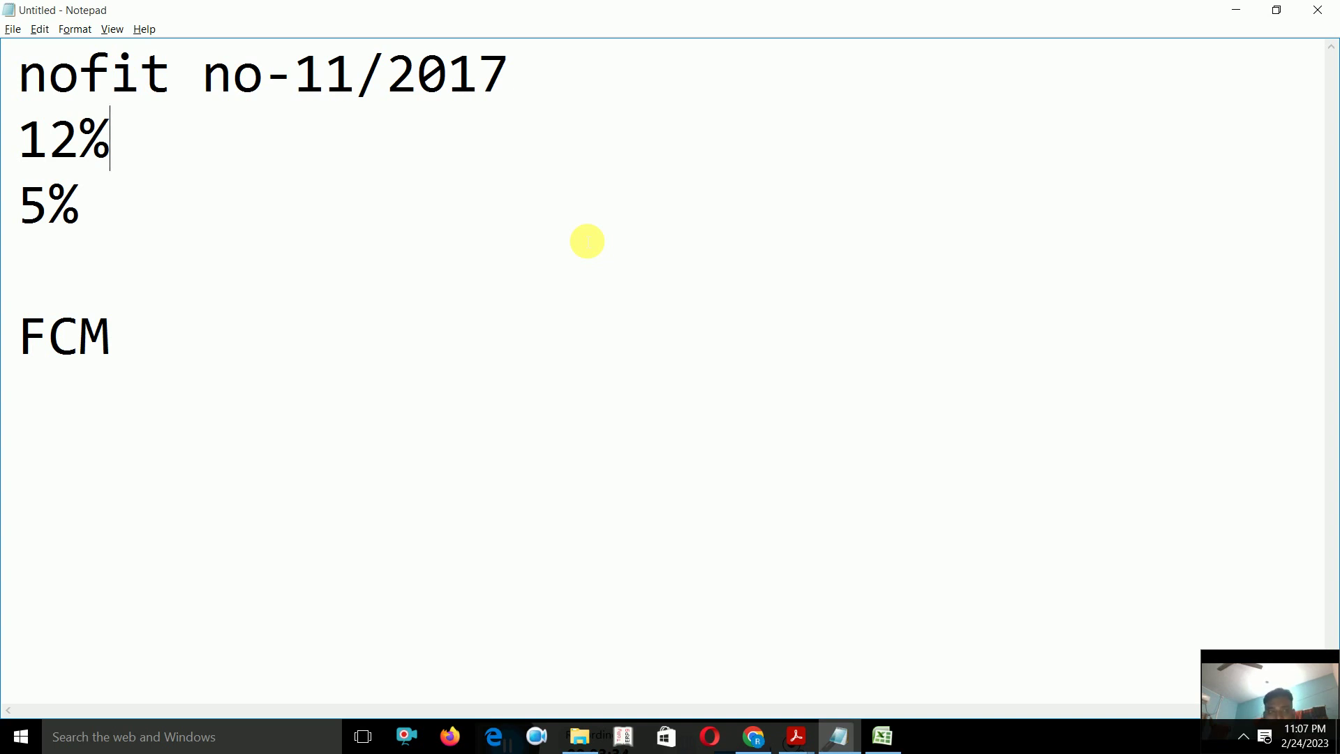
key("Down")
key("Down")
key("Down")
key("End")
key("alt+Tab")
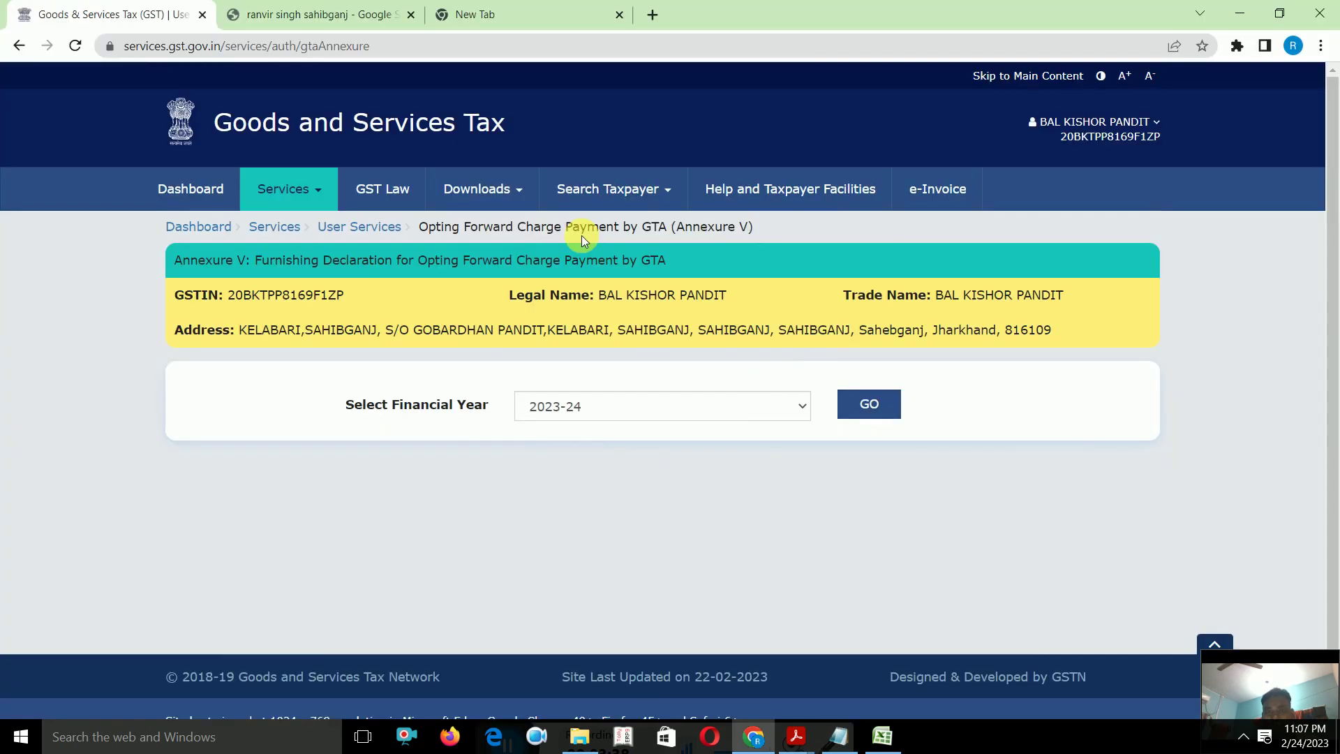
key("alt+Tab")
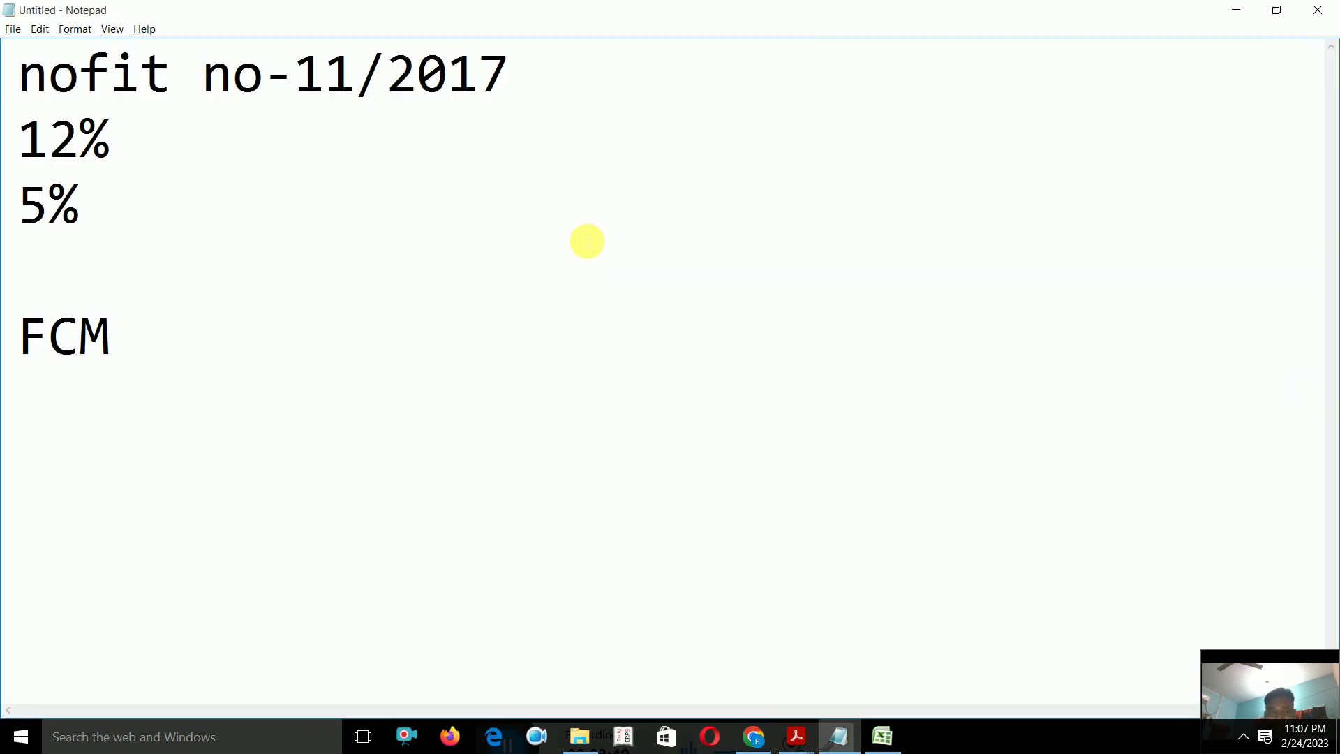
Switch back to the GST portal in Chrome and check the financial year selection for the Annexure V declaration.
key("alt+Tab")
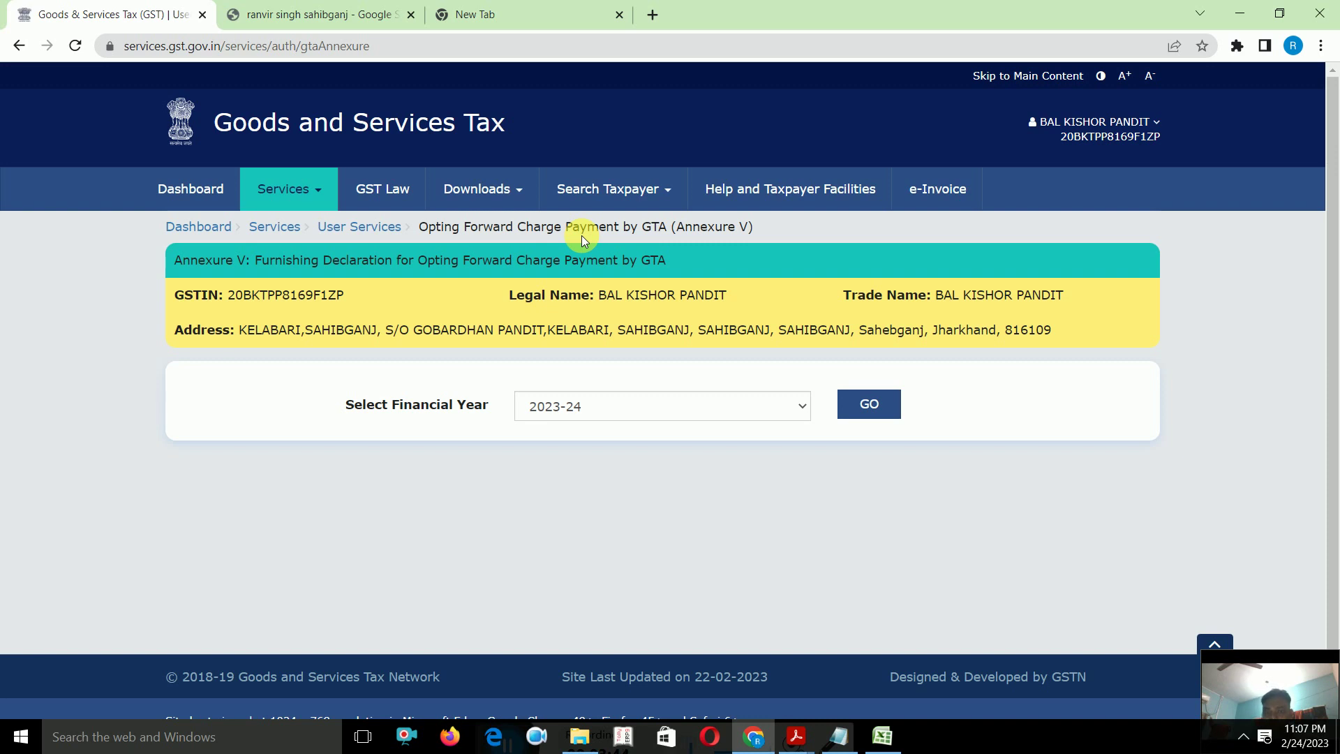
left_click(698, 419)
left_click(697, 425)
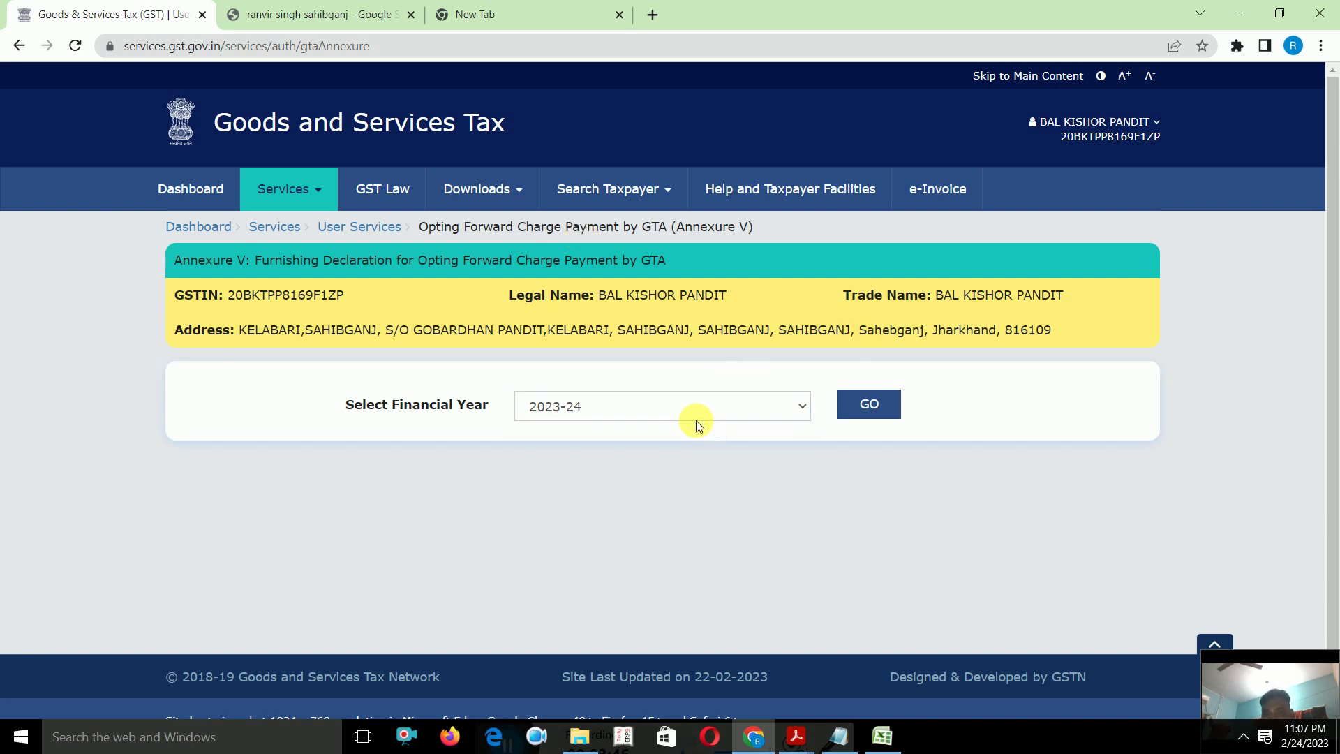
Switch to the notification PDF in Acrobat Reader and view the Annexure V form with the goods transport agency definition above it.
key("alt+Tab")
key("alt+Tab")
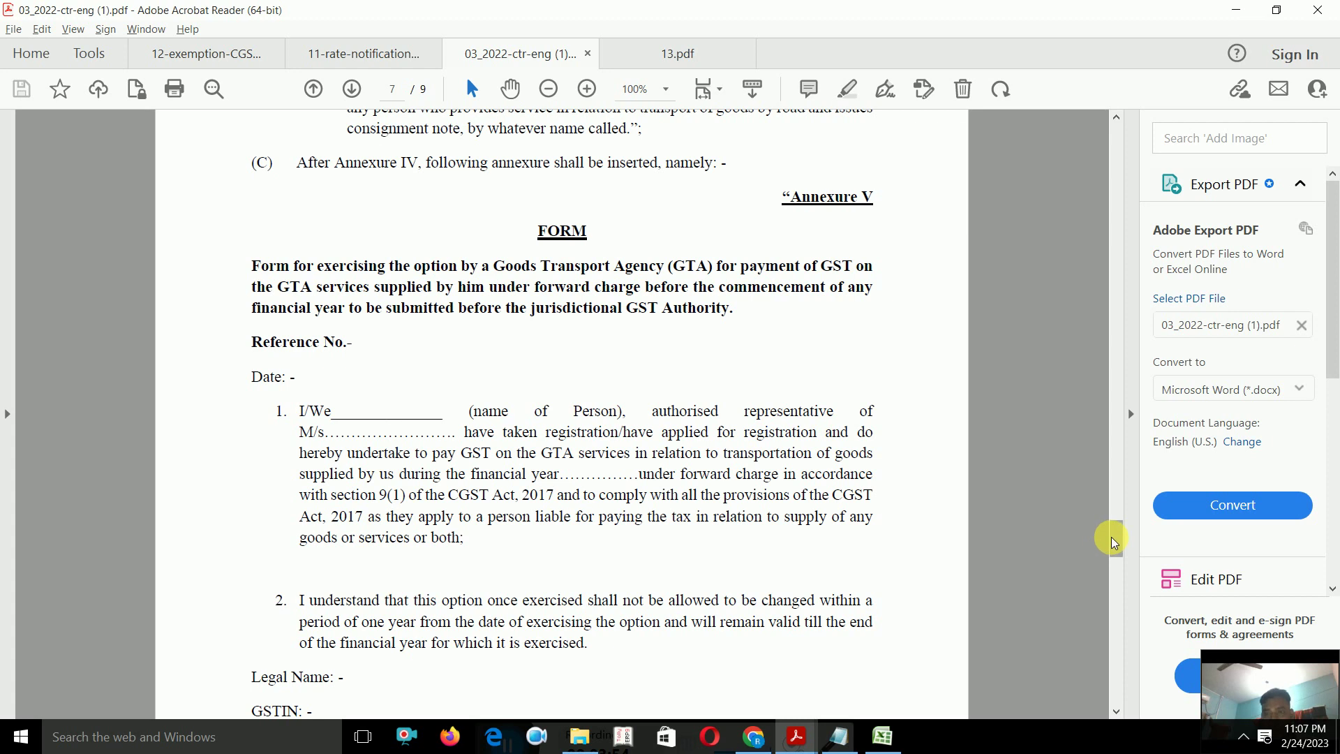
mouse_move(1111, 538)
left_mouse_down()
mouse_move(1111, 562)
mouse_move(1104, 533)
left_mouse_up()
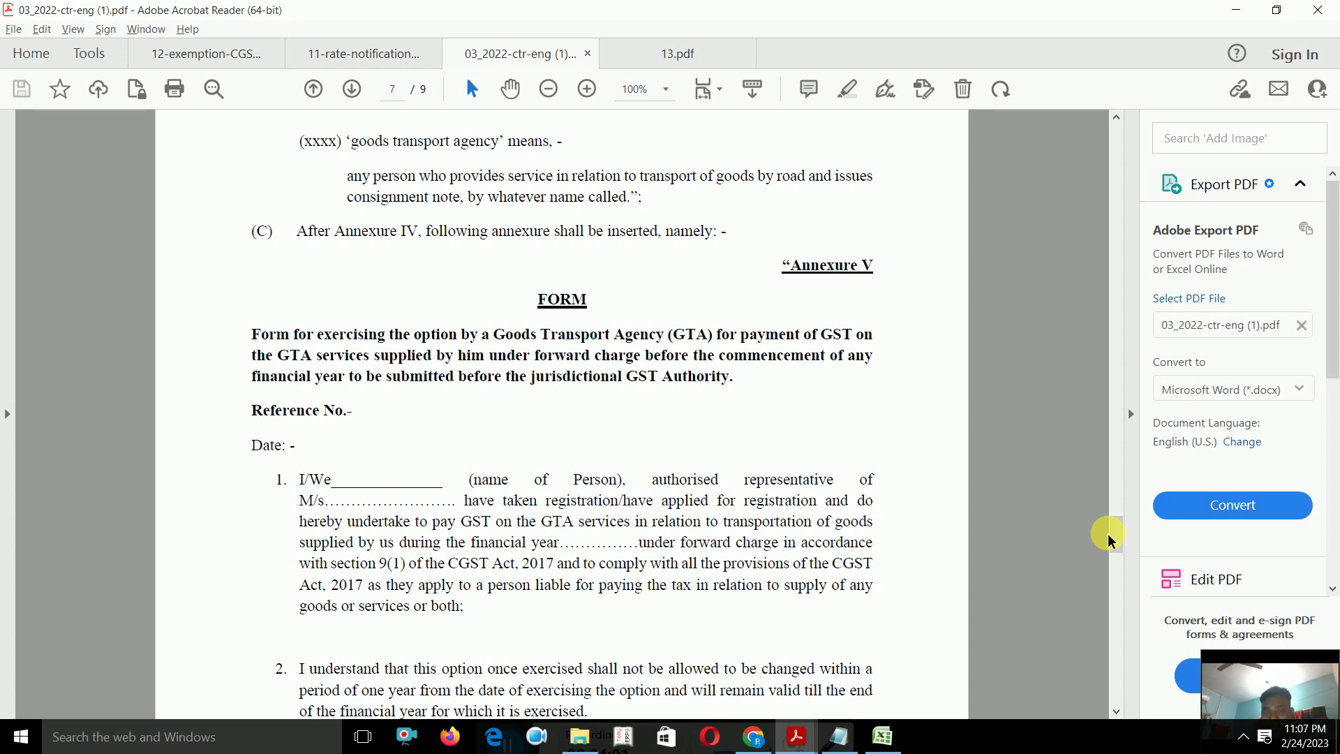
key("alt+Tab")
key("alt+Tab")
key("Tab")
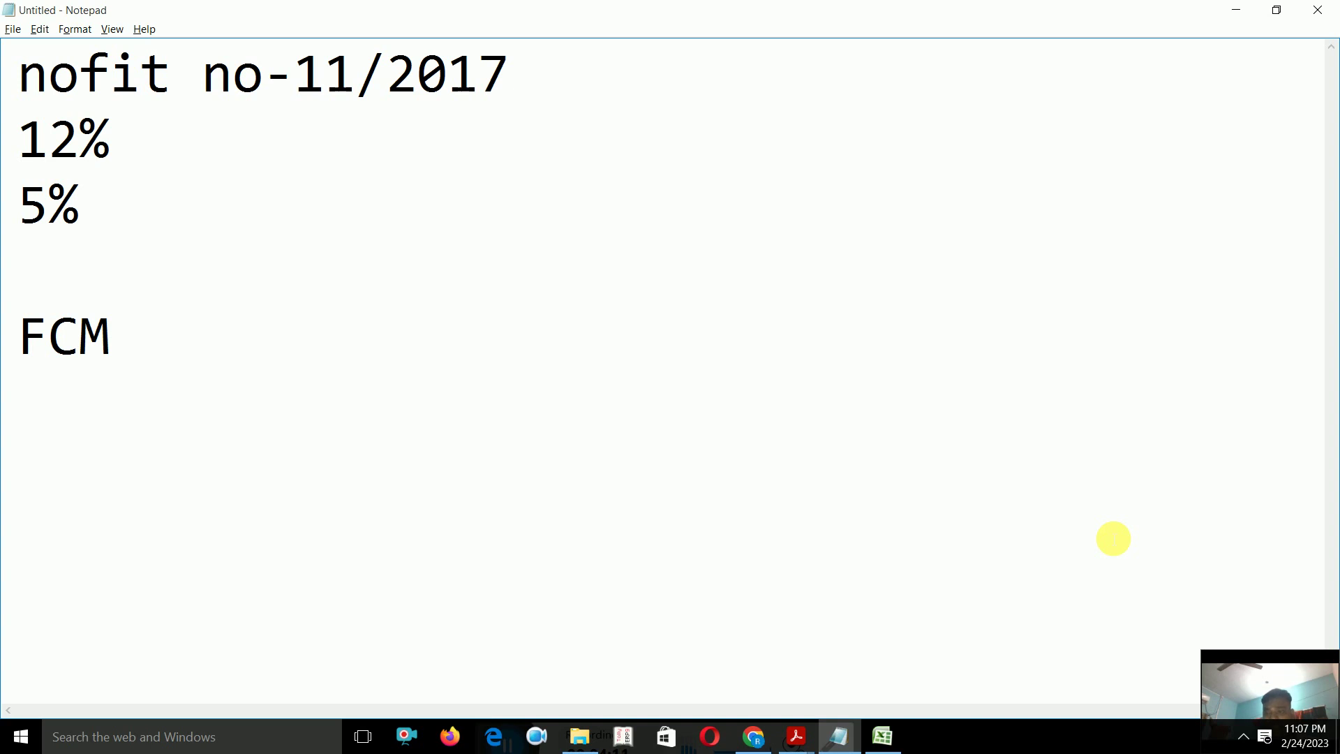
key("alt+Tab")
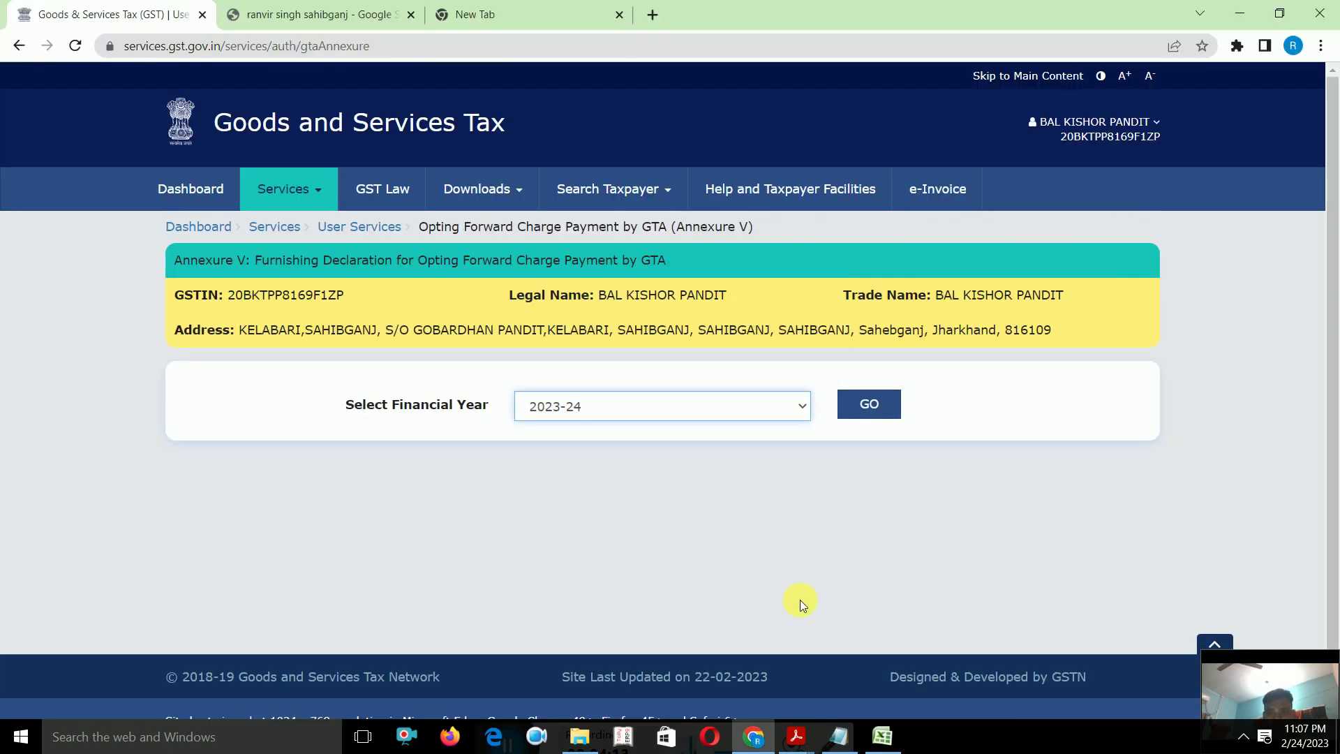
key("alt+Tab")
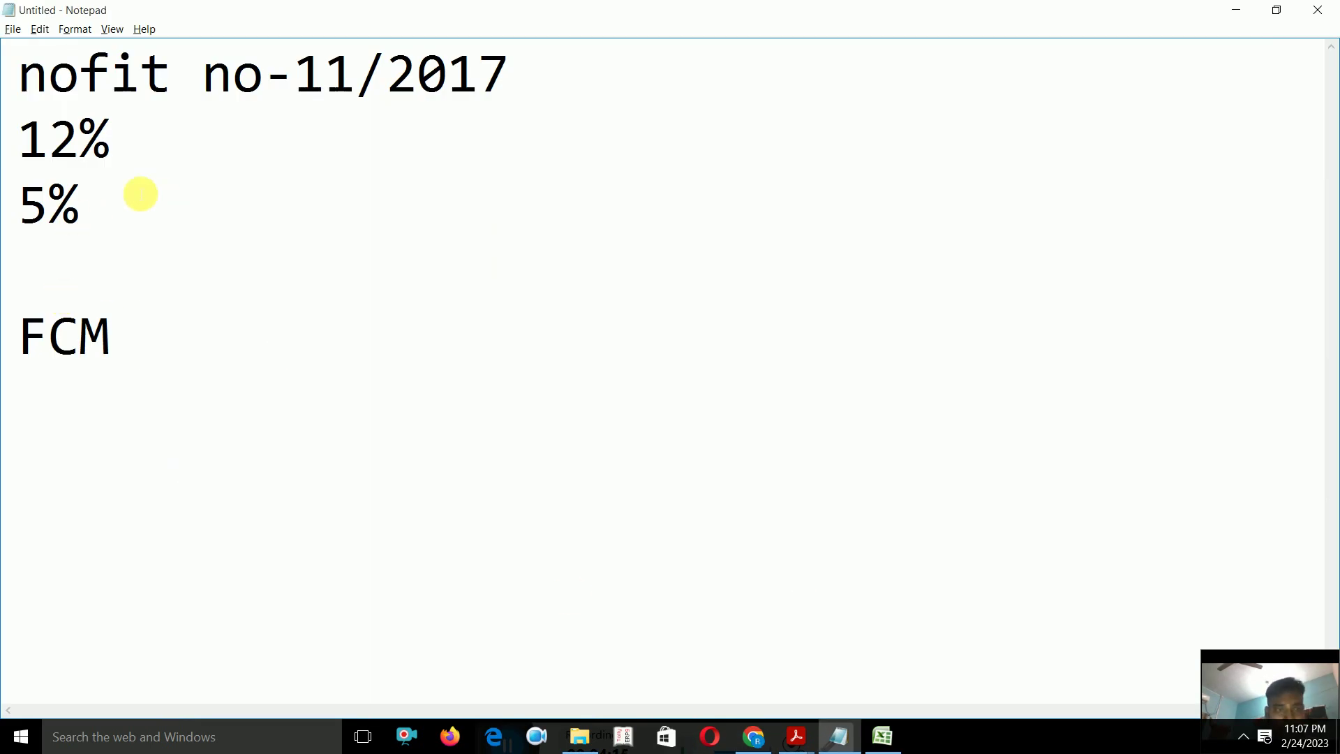
Switch to Acrobat Reader, view the first-page heading of Notification No. 03/2022, and return to the Annexure V form on page 7.
key("alt+Tab")
key("Tab")
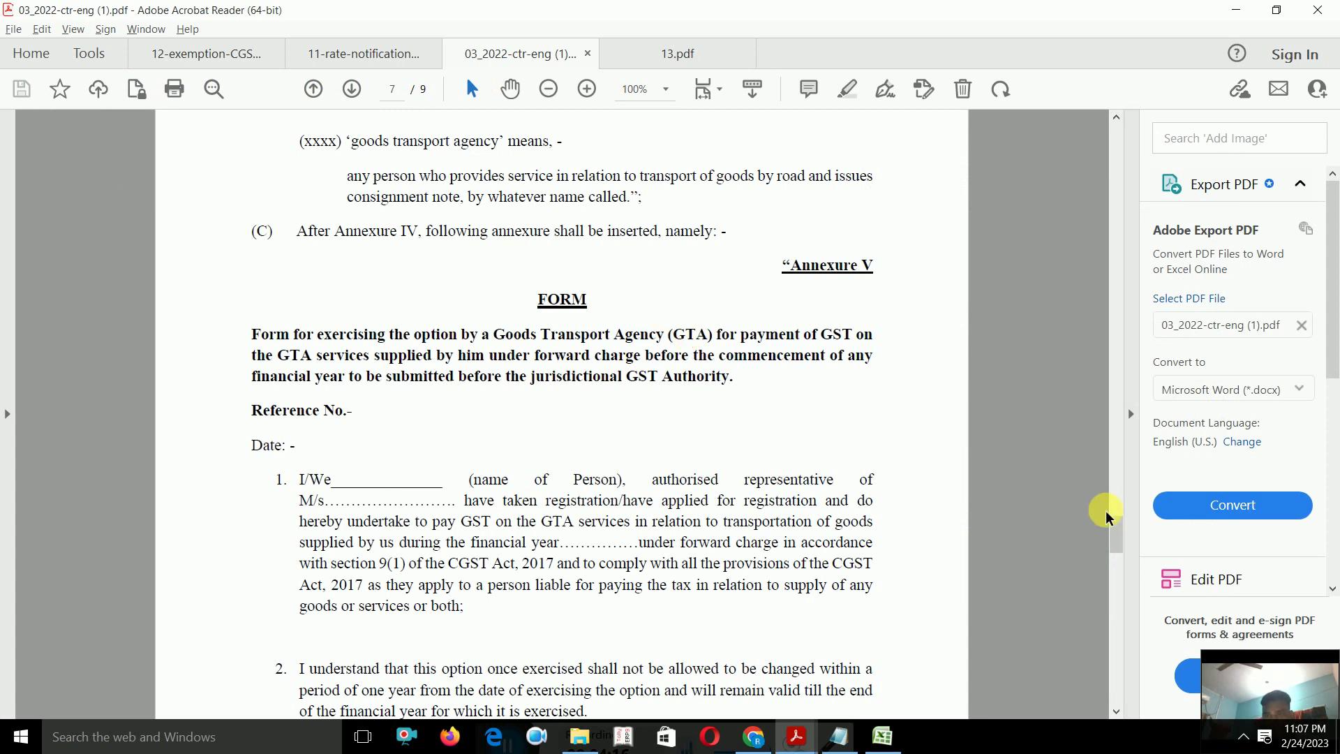
left_click_drag(1115, 535, 1116, 148)
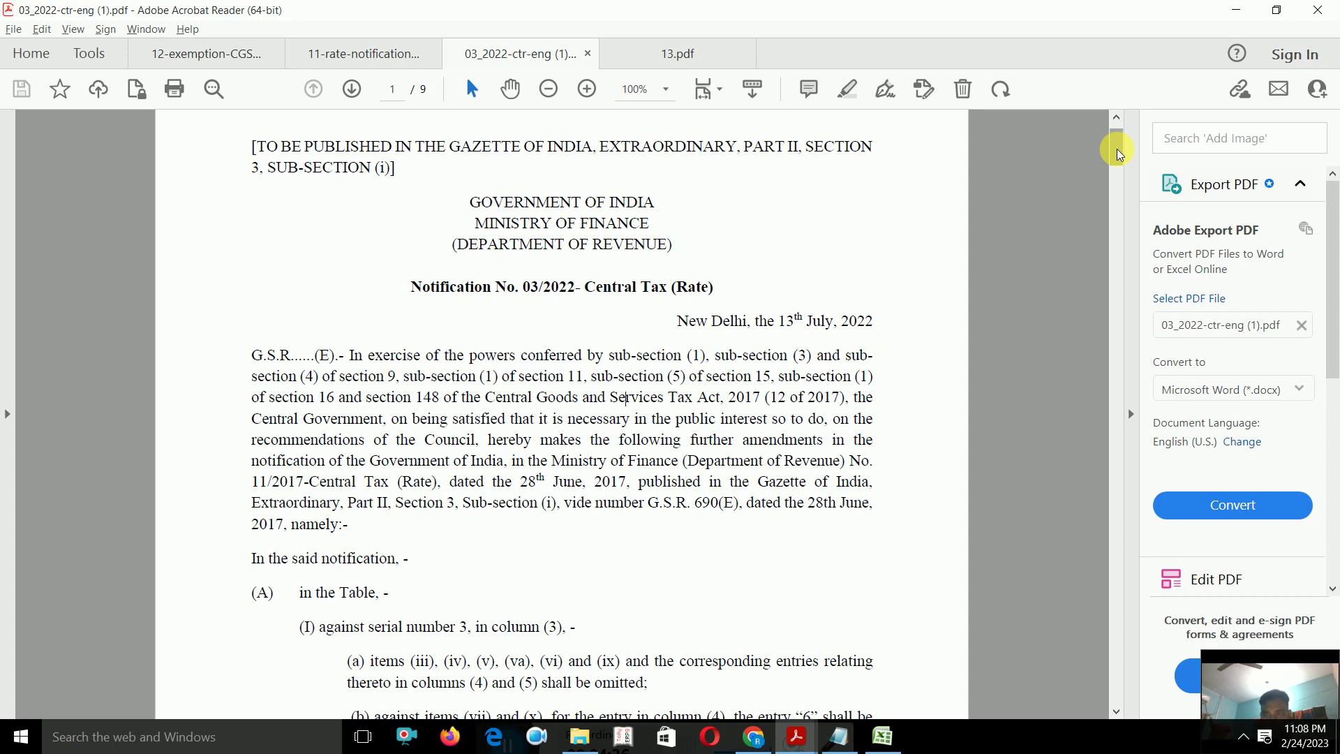
left_click_drag(1116, 148, 1048, 542)
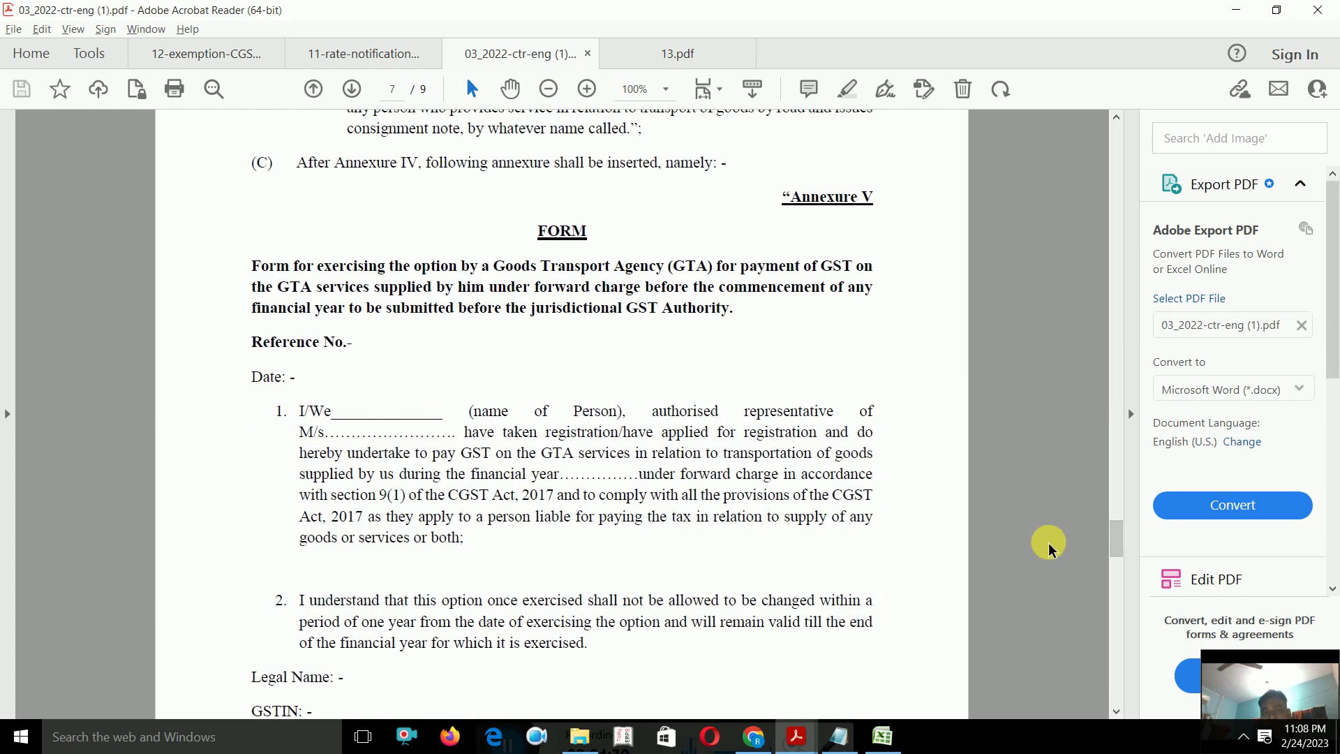
Switch to the GST portal in Chrome, select financial year 2023-24, and load the Annexure V declaration.
key("alt+Tab")
key("alt+Tab")
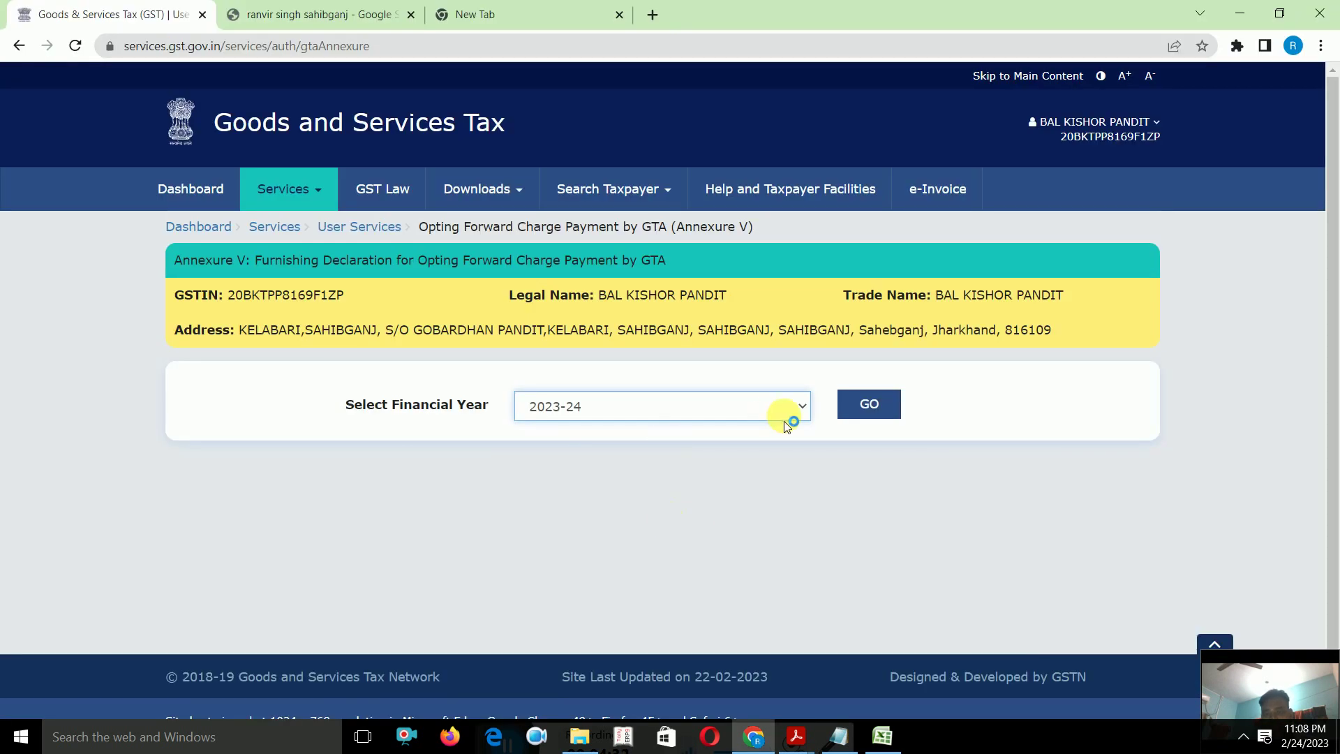
left_click(709, 404)
left_click(709, 428)
left_click(869, 405)
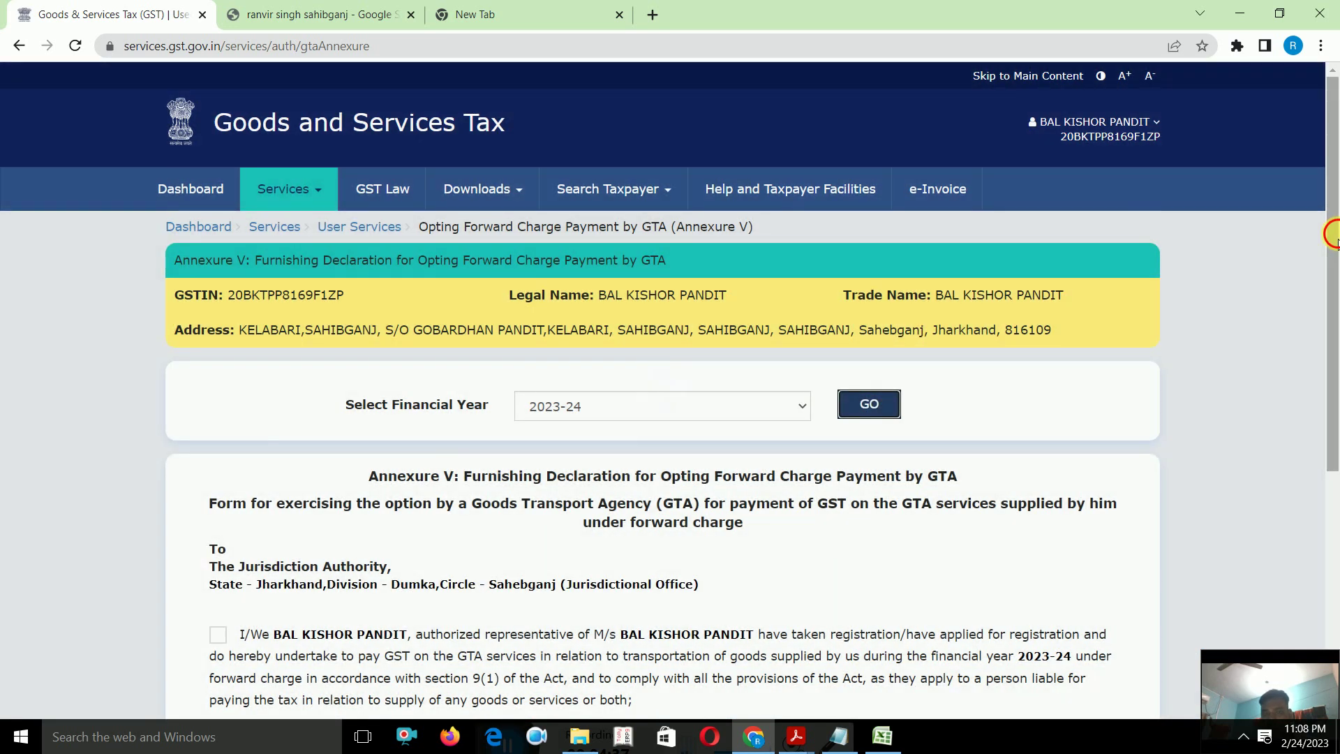
Examine the Annexure V declaration's two undertaking statements and the taxpayer details beneath them.
left_click_drag(1333, 241, 1334, 396)
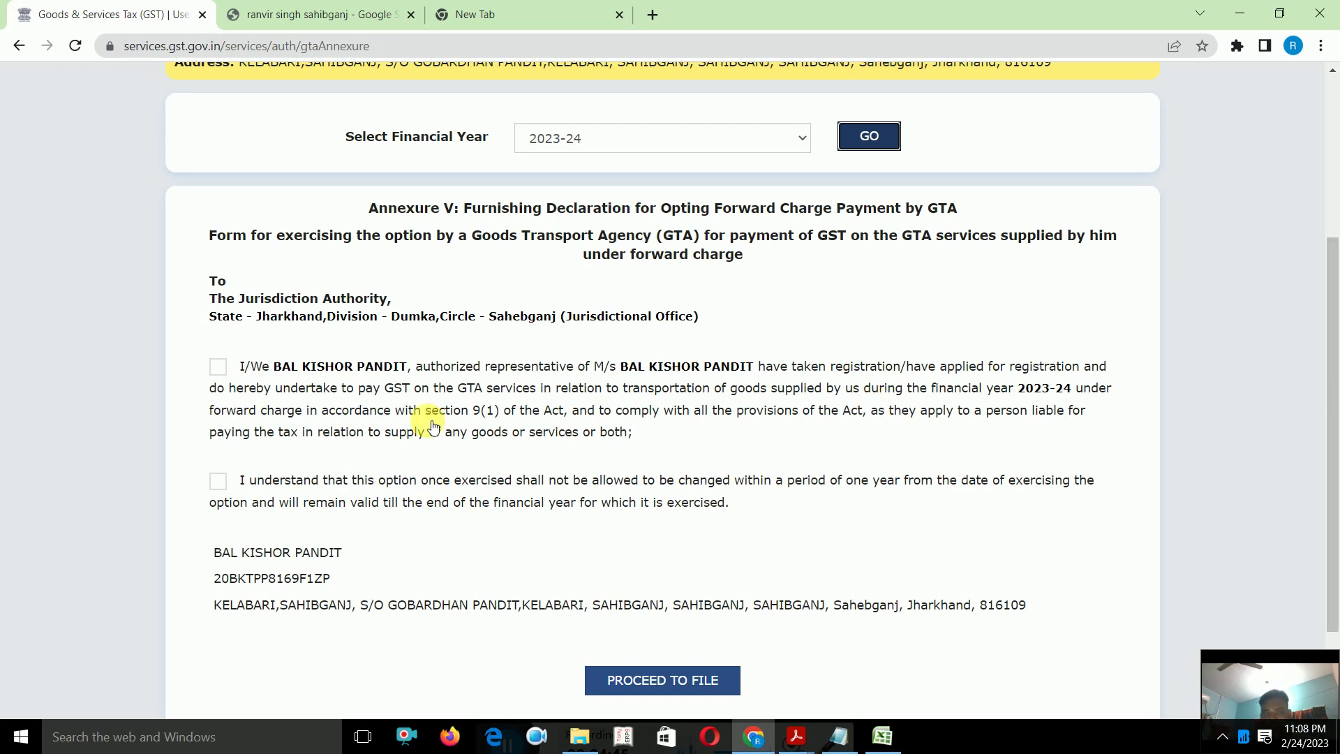
left_click_drag(244, 366, 772, 642)
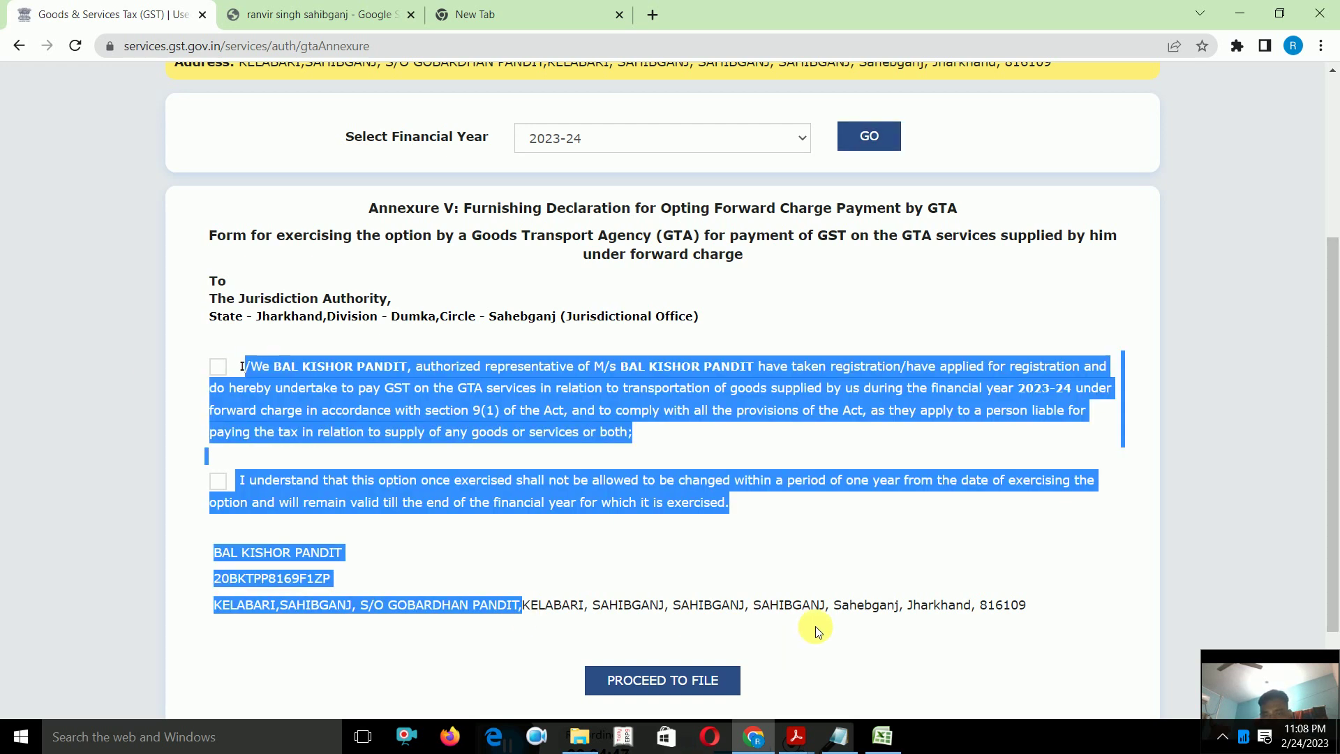
left_click(891, 613)
left_click_drag(1334, 544, 1303, 385)
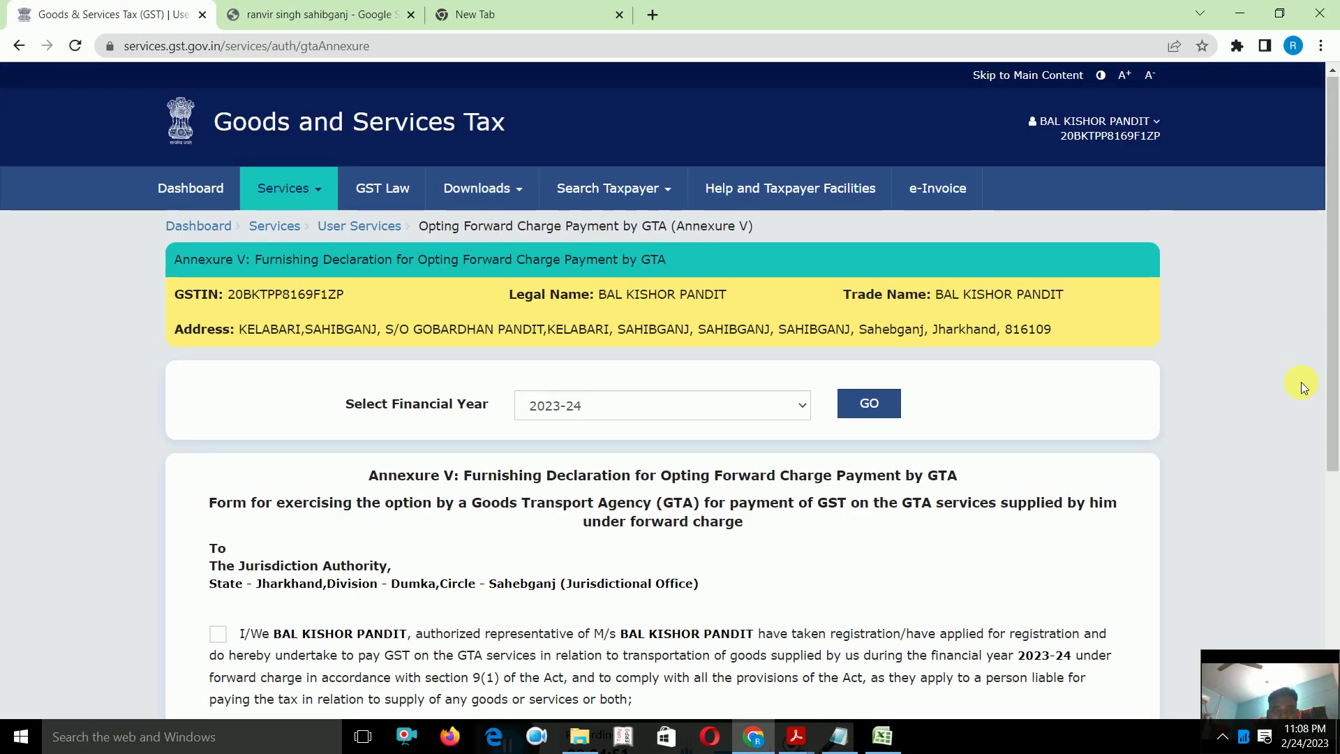
Switch to the Notepad notes and insert two blank lines between the notification number and the 12% line.
key("alt+Tab")
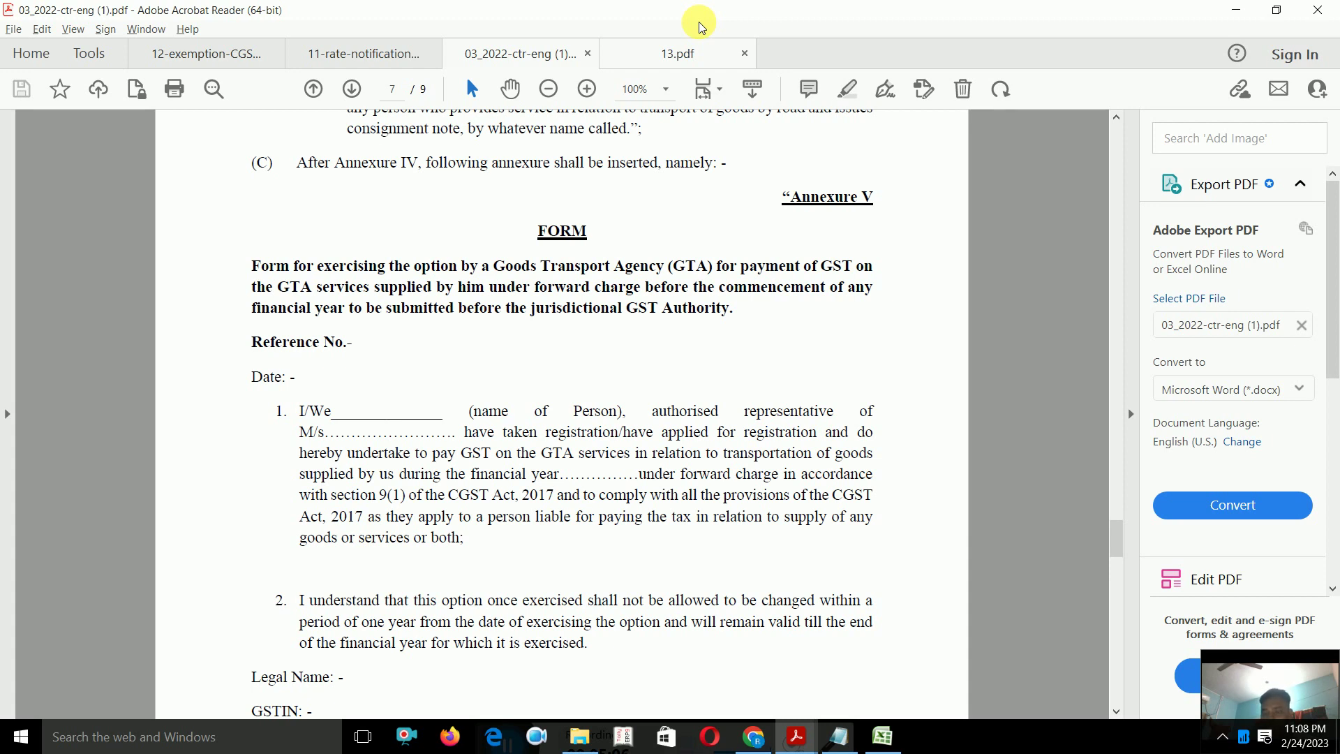
key("alt+Tab")
key("alt+Tab")
key("Tab")
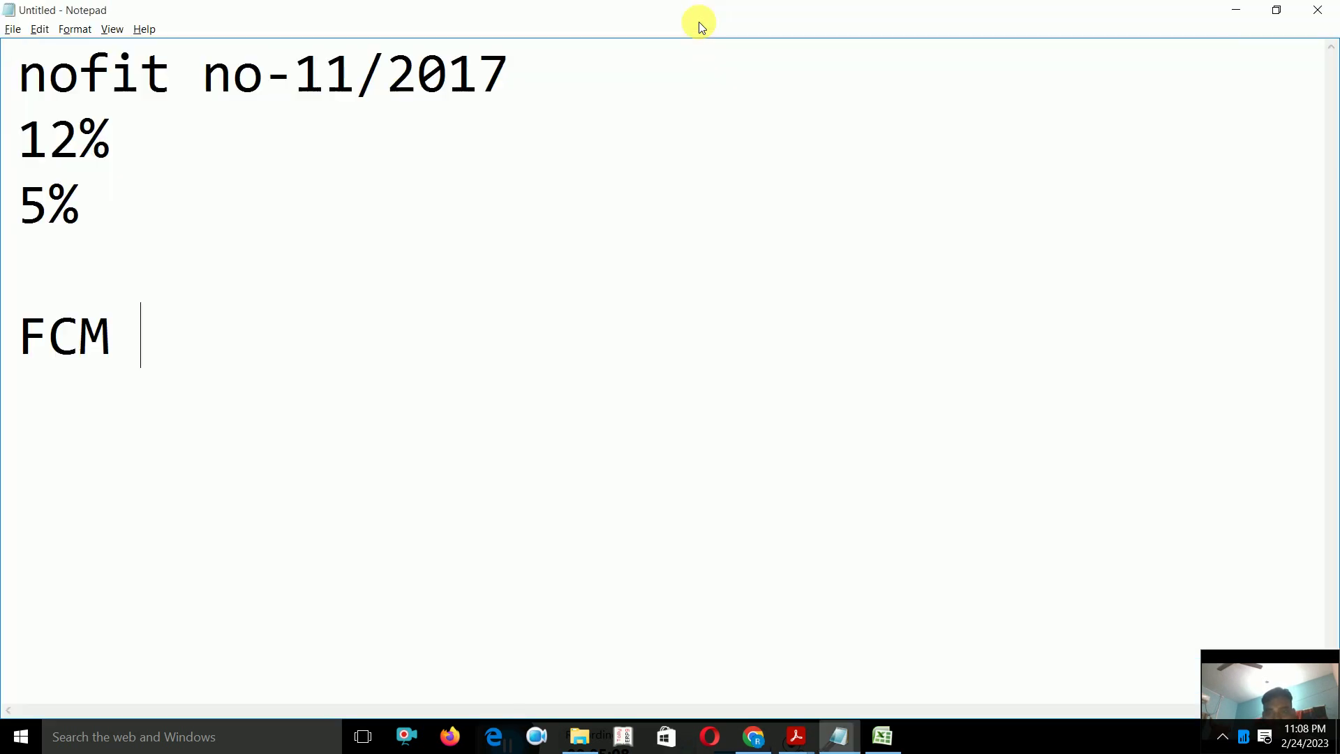
key("Up")
key("Return")
key("Return")
key("Up")
key("Up")
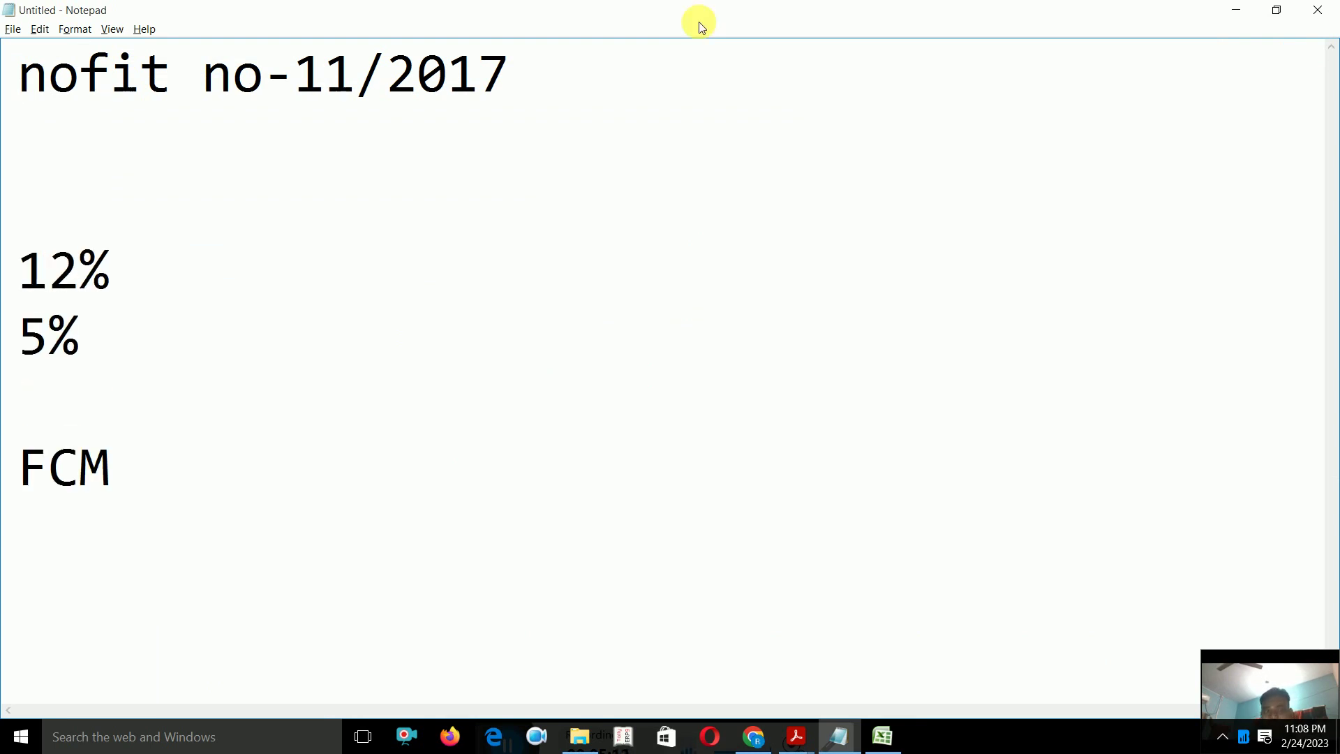
Append "CENTRAL TAX RATE" to the "nofit no-11/2017" line.
key("Up")
key("Right")
key("Right")
key("Right")
key("Right")
key("Right")
key("Right")
key("Right")
key("Right")
key("Right")
key("Right")
type("CEENT")
key("BackSpace")
key("BackSpace")
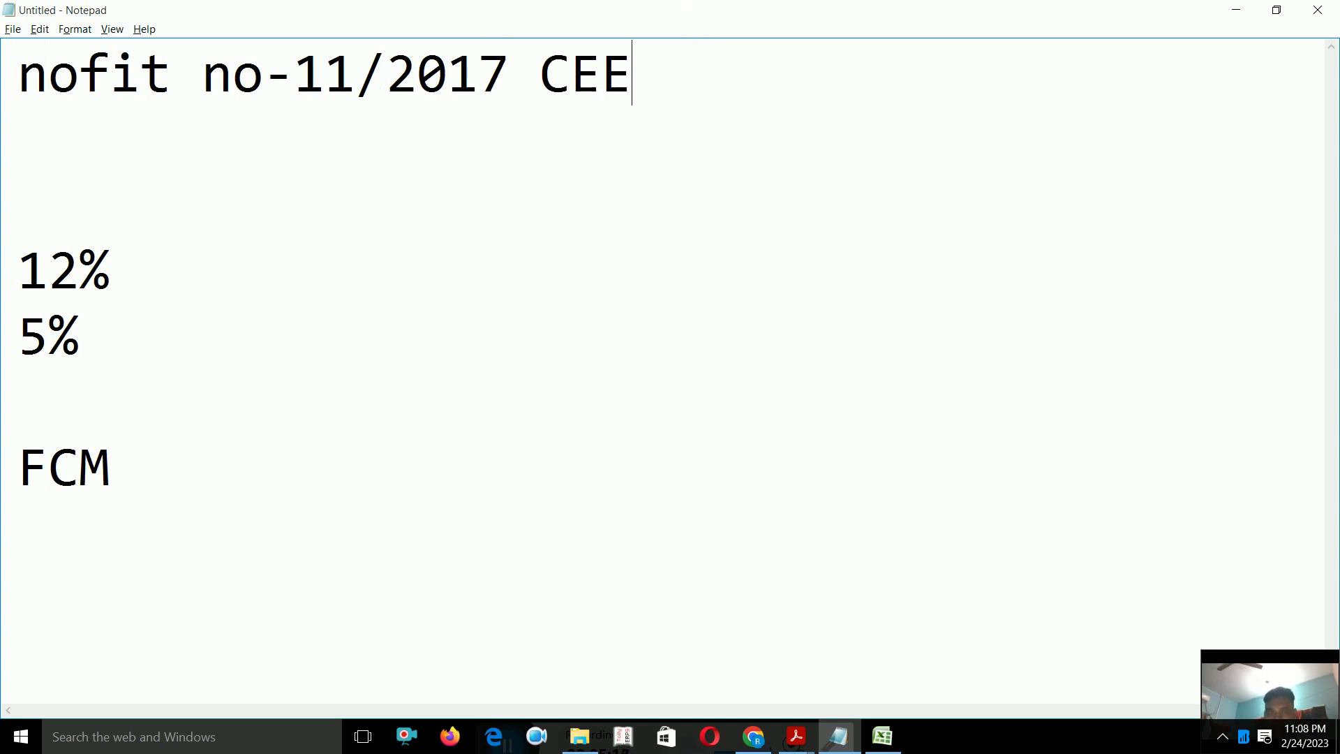
key("BackSpace")
type("MT")
key("BackSpace")
key("BackSpace")
type("NTRA")
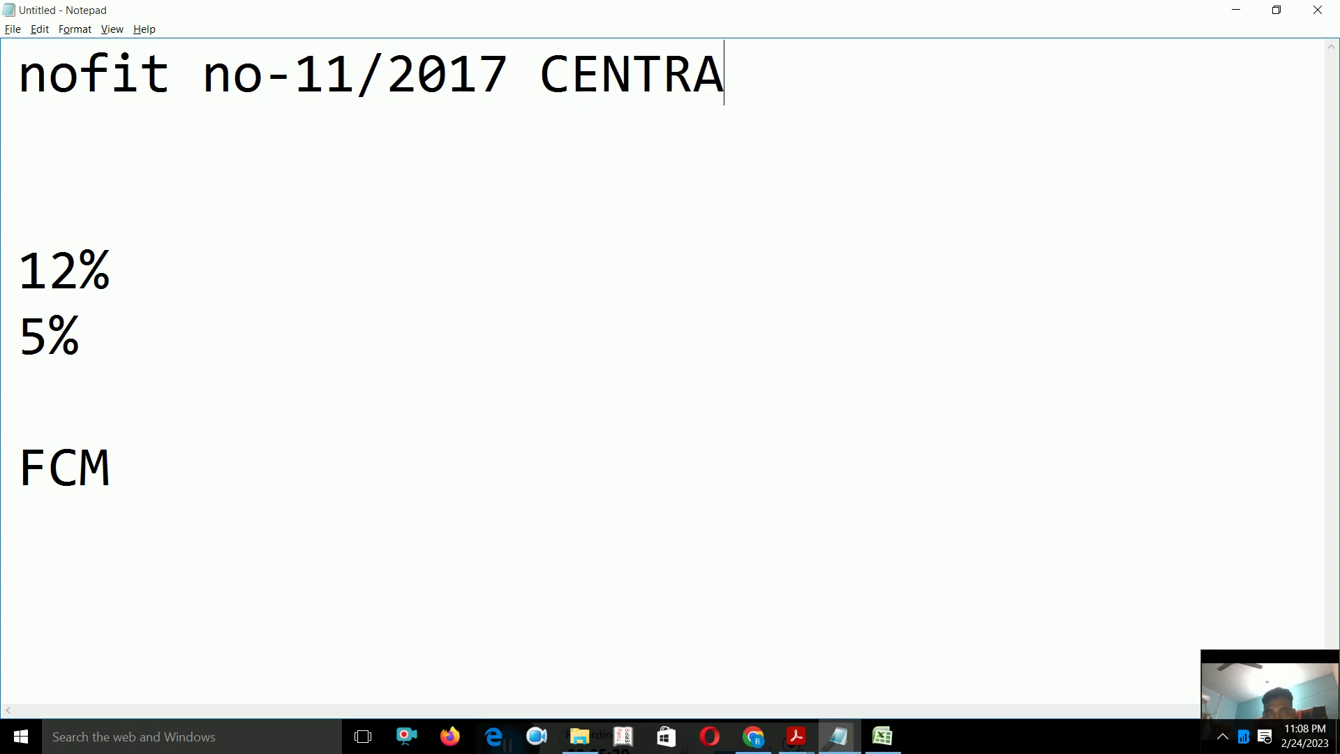
type("L TAX ")
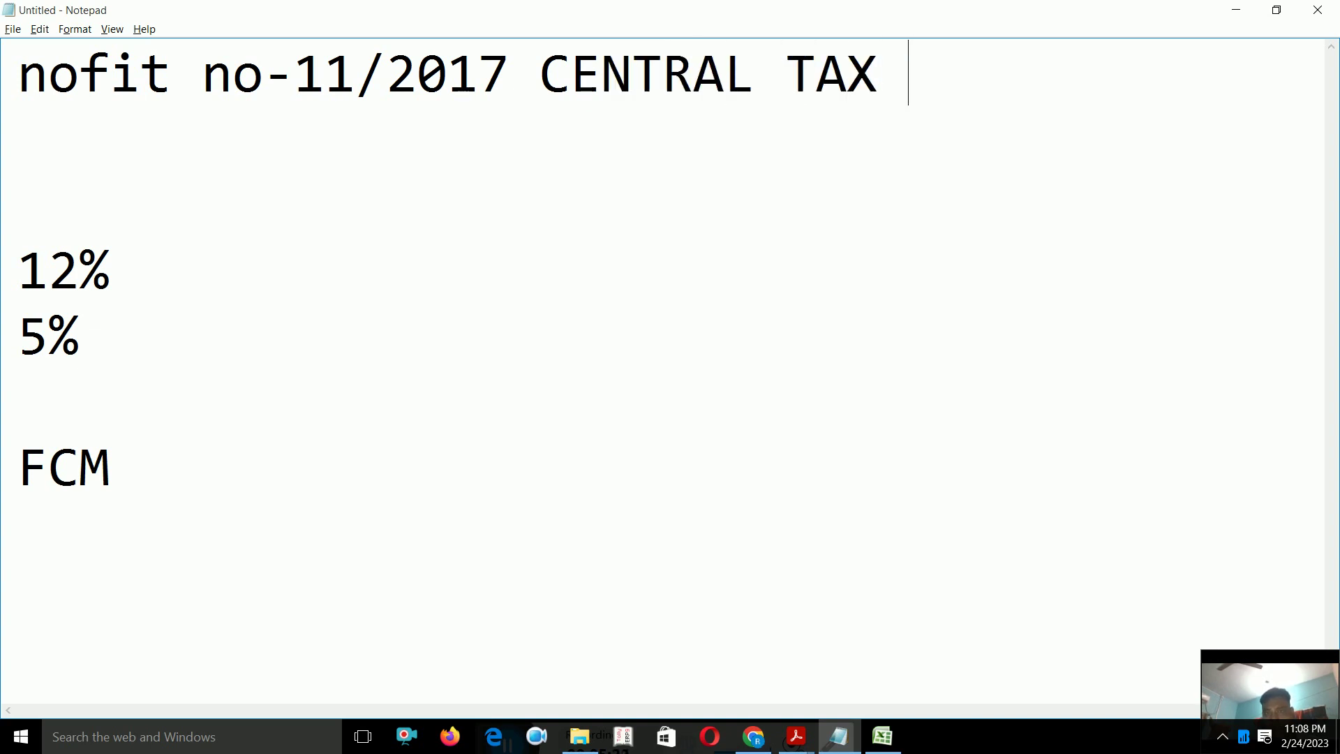
type("RATE")
Add the line "12/2017 CENTRAL TAX RATE" beneath the 11/2017 notification line.
key("Return")
type("1")
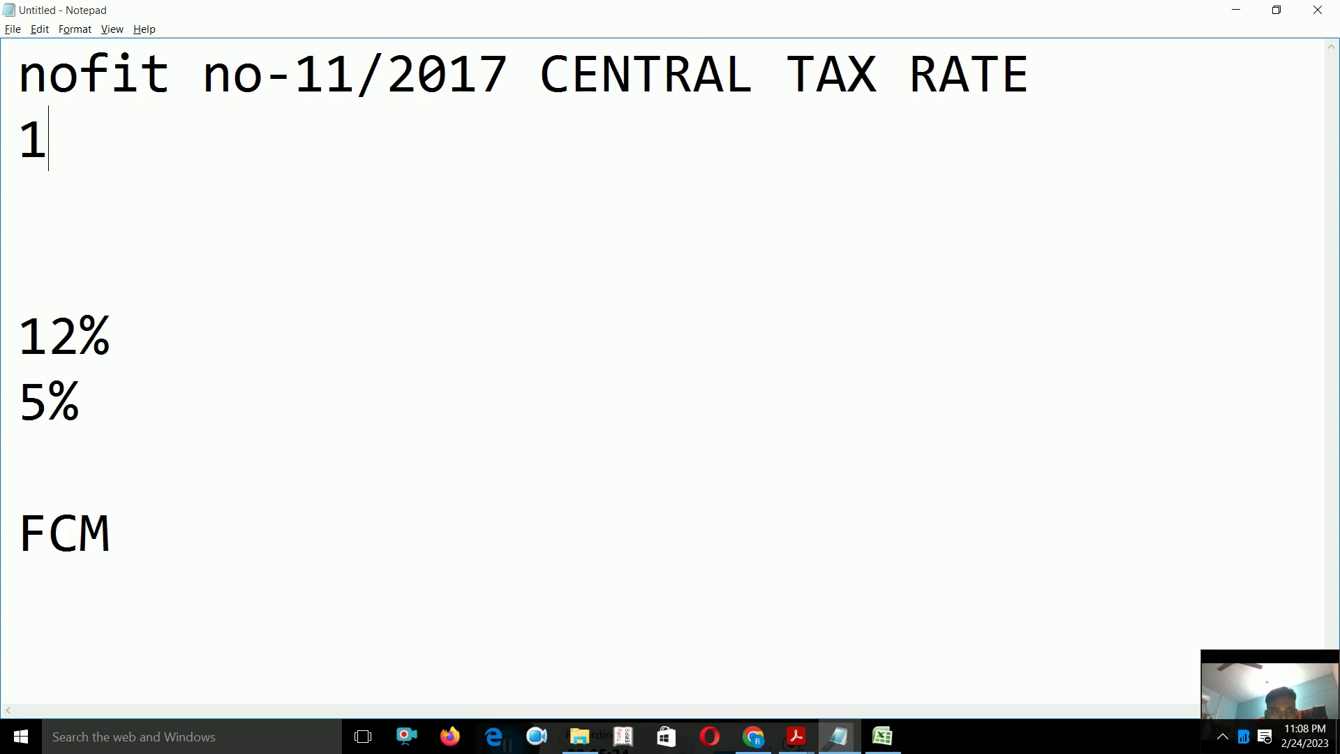
type("2/2017 ")
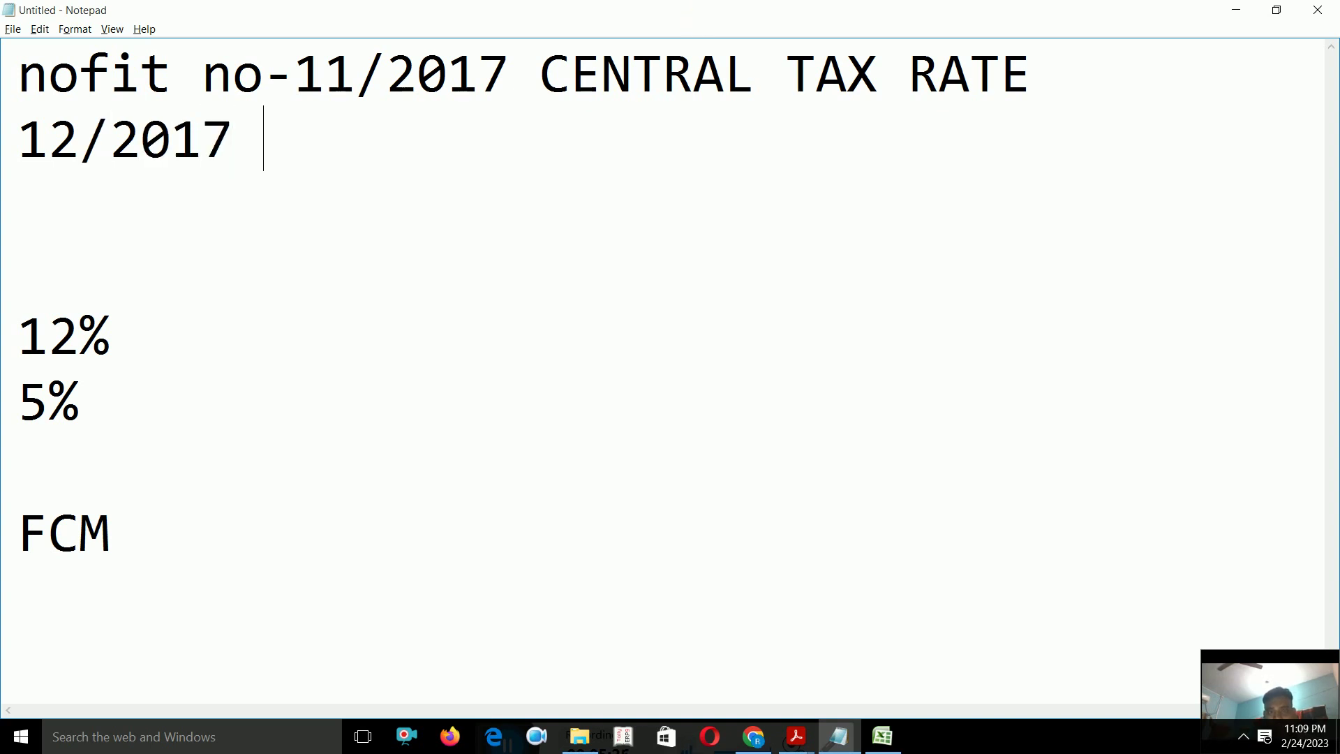
type("CENTRAL")
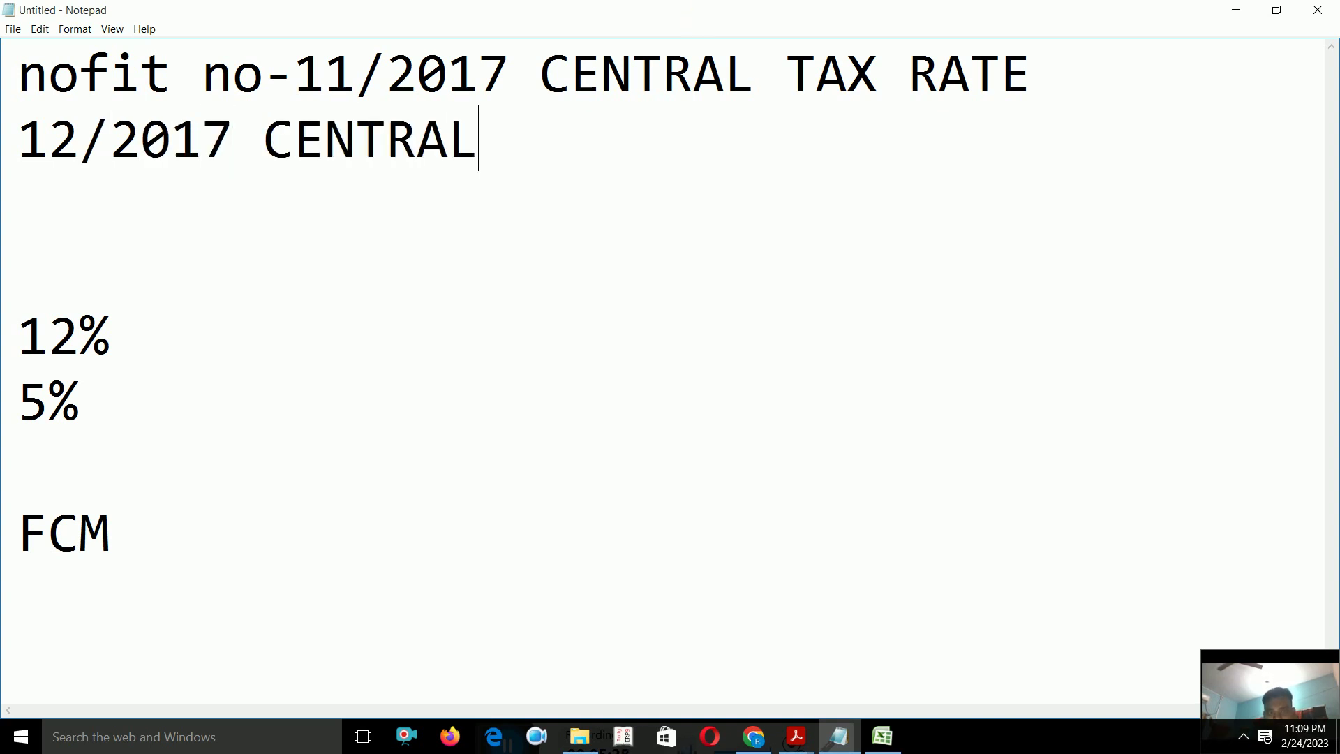
type(" TAX RATE")
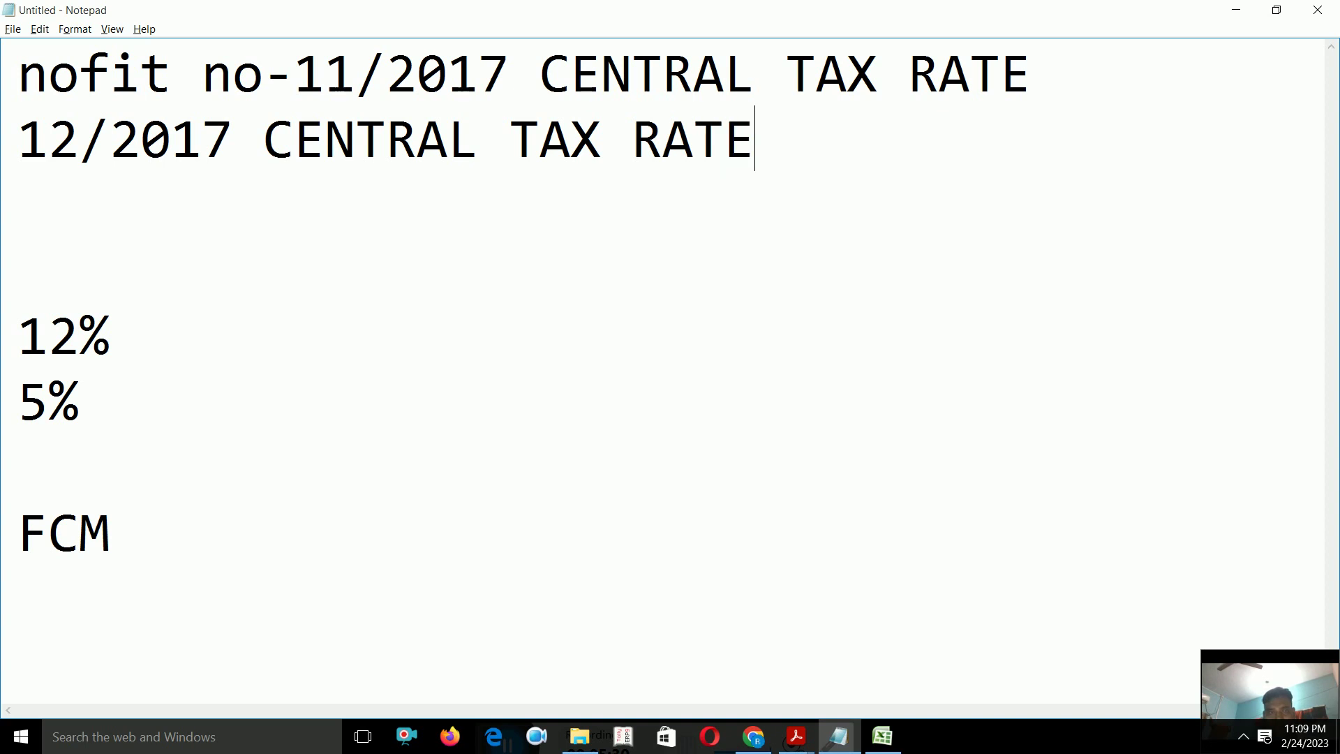
Add the line "13/2017 CENTRAL TAX RATE" beneath the 12/2017 line.
key("Return")
type("13/20")
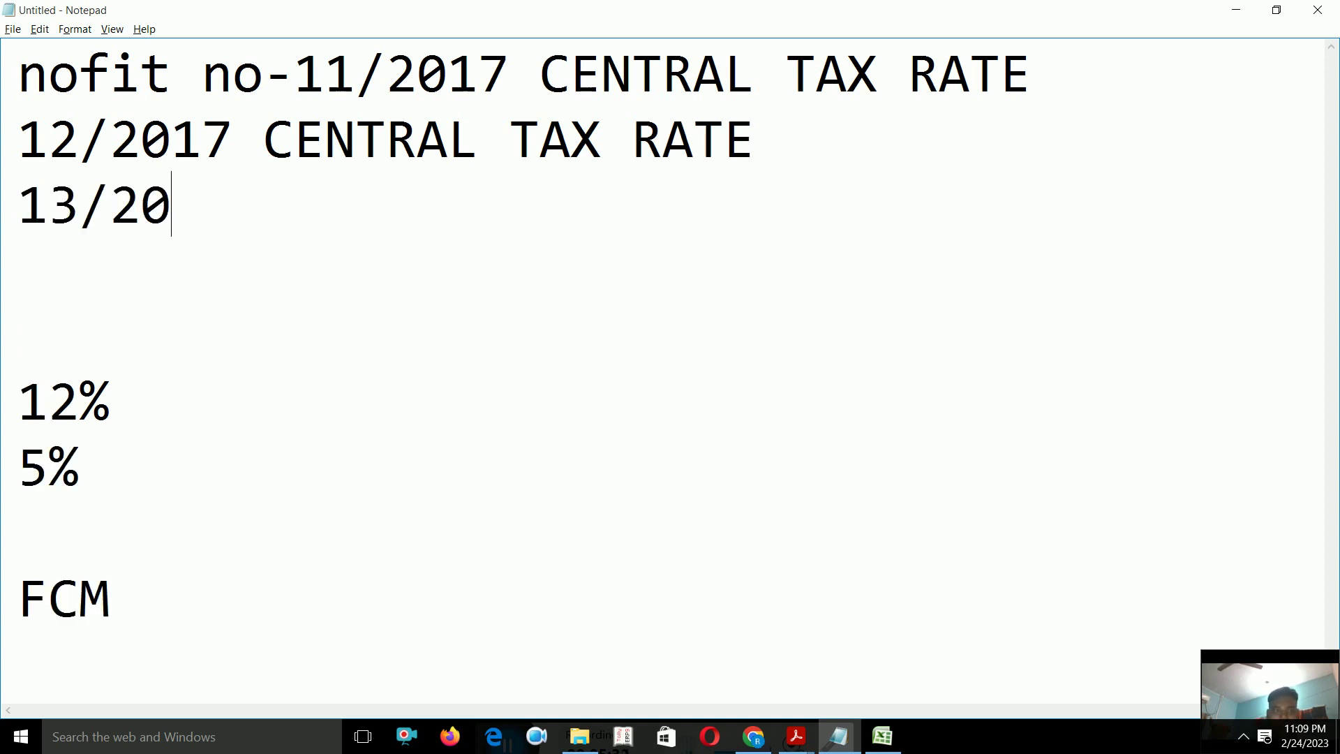
type("17 CEN")
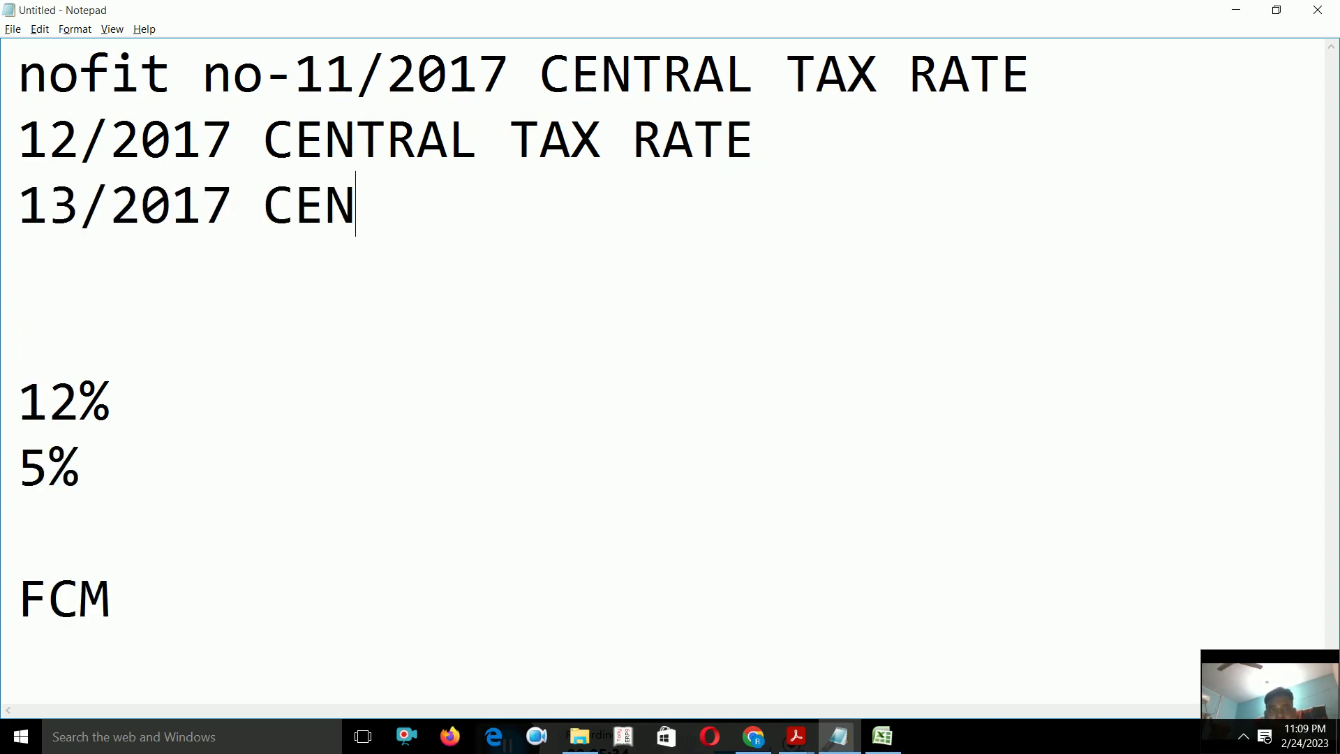
type("TRAL TAX ")
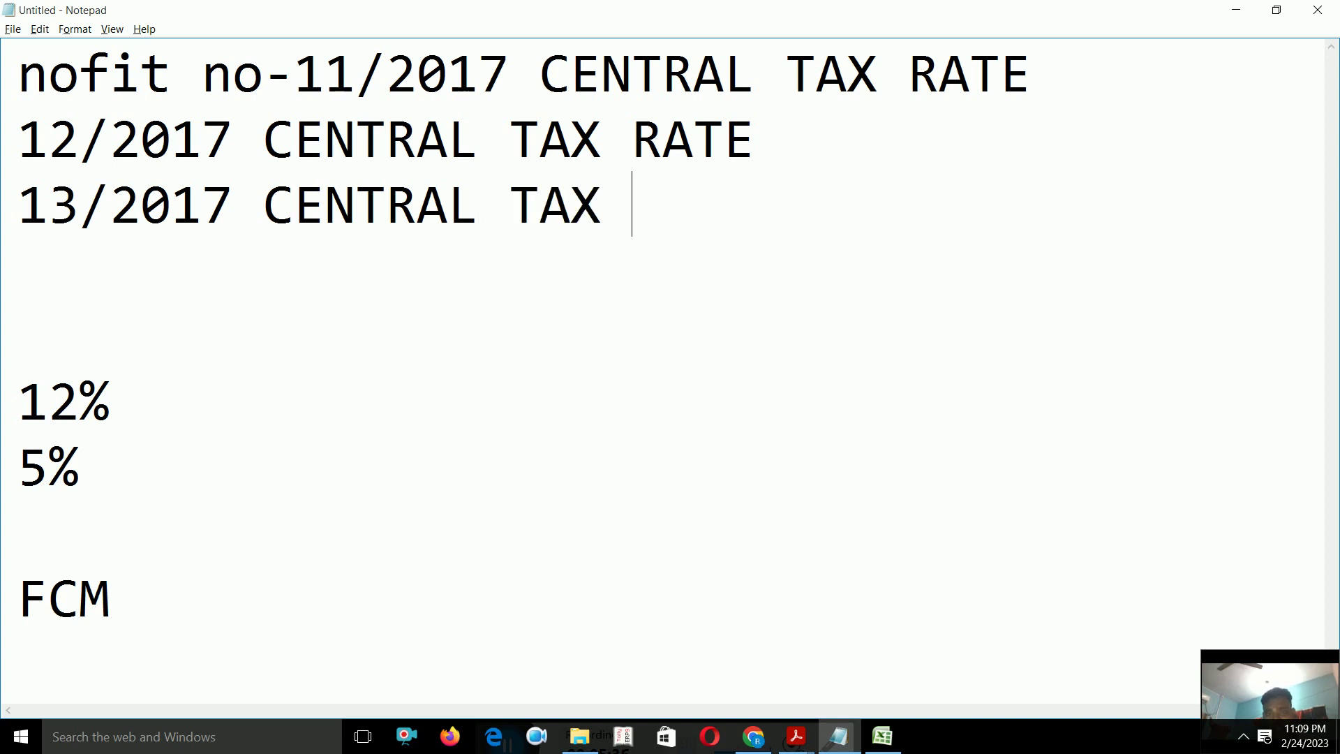
type("RATE")
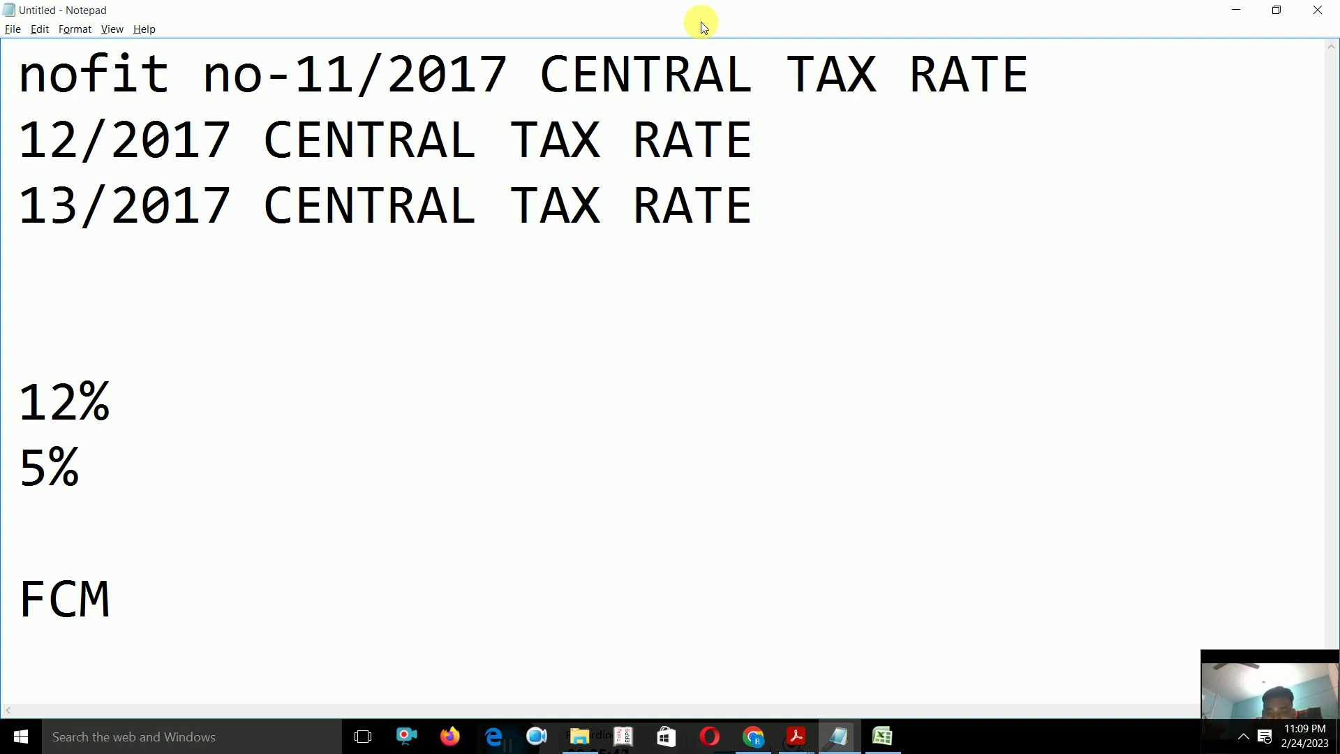
Switch to Acrobat Reader and view the first pages of the 11/2017 rate and 12/2017 exemption notifications, then open 13.pdf.
key("Up")
key("Up")
key("alt+Tab")
key("Tab")
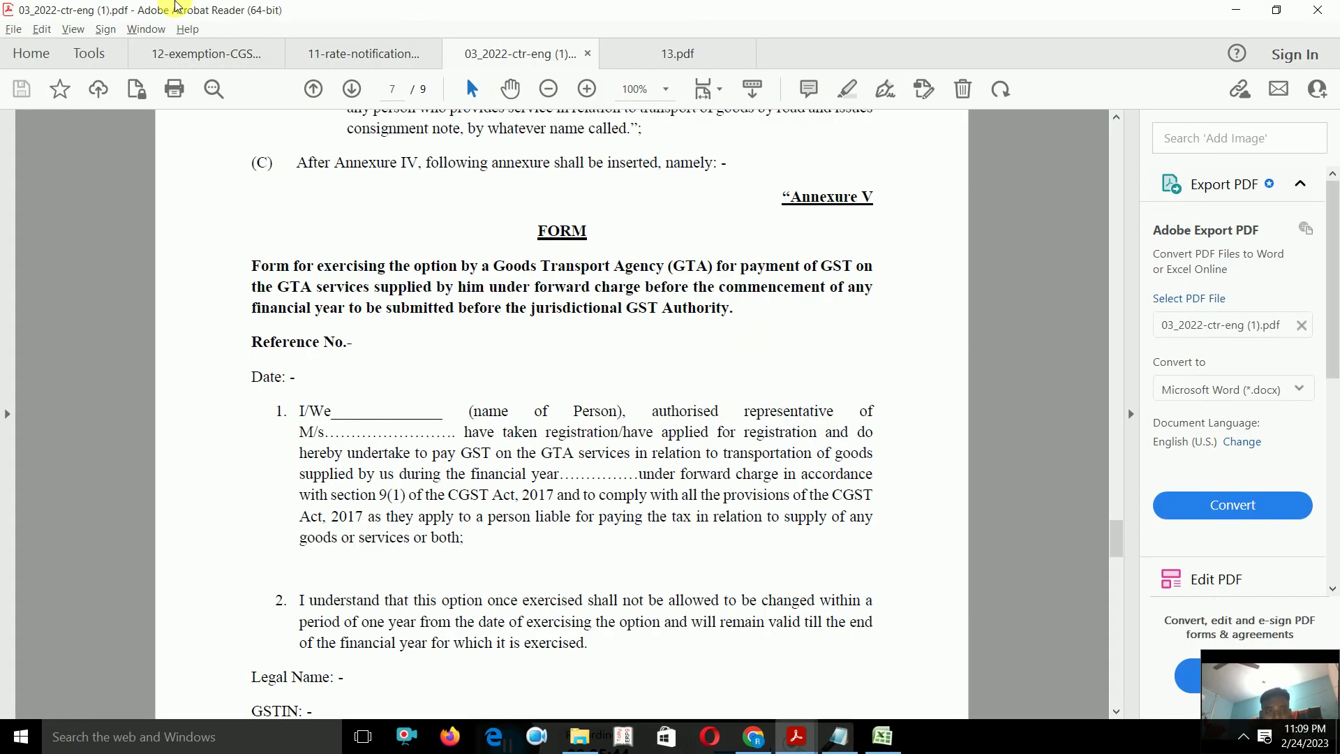
left_click(380, 54)
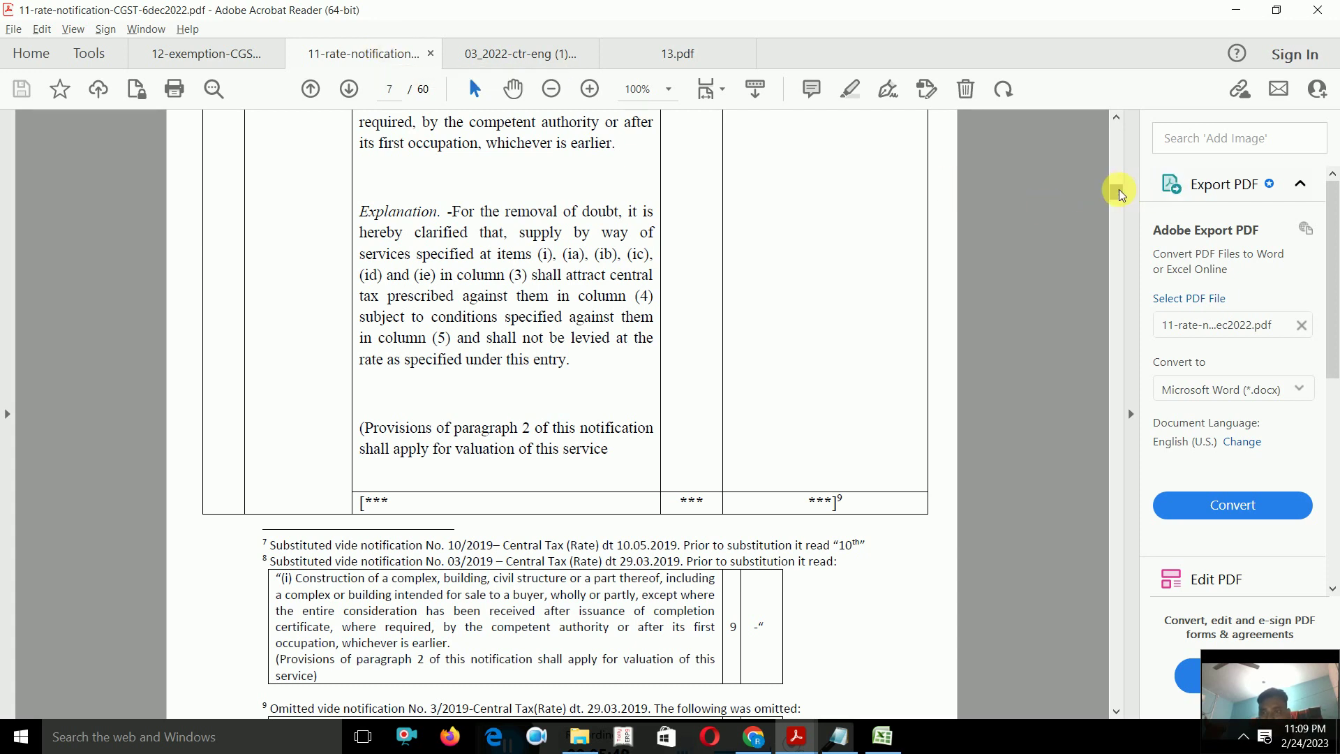
left_click_drag(1117, 190, 1114, 130)
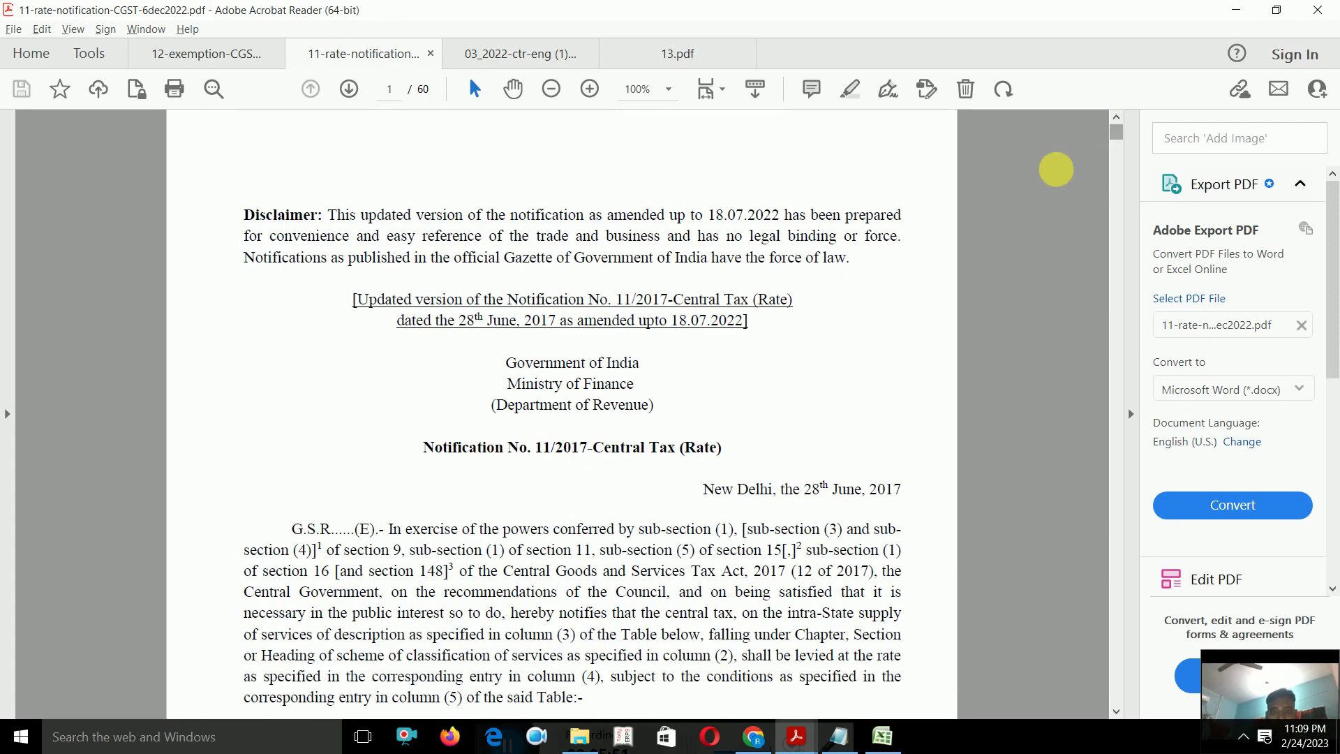
left_click(571, 457)
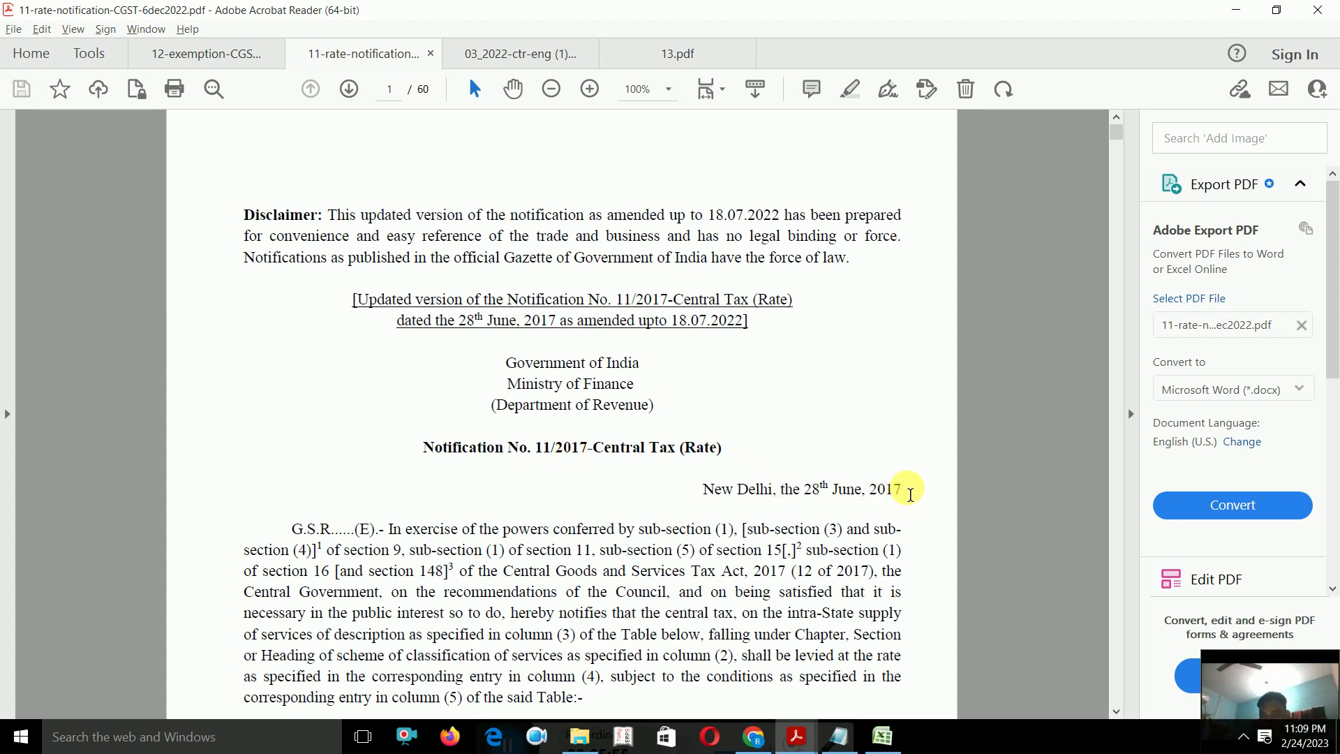
double_click(907, 493)
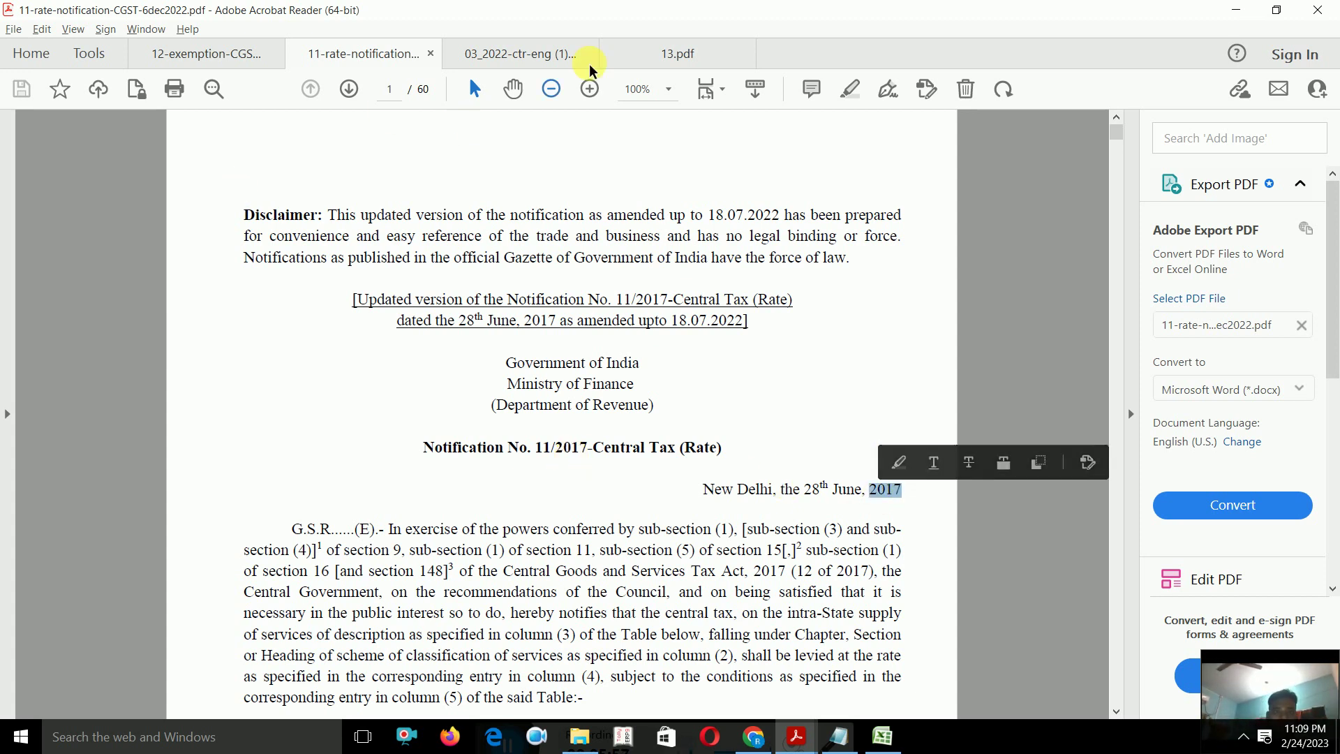
left_click(258, 53)
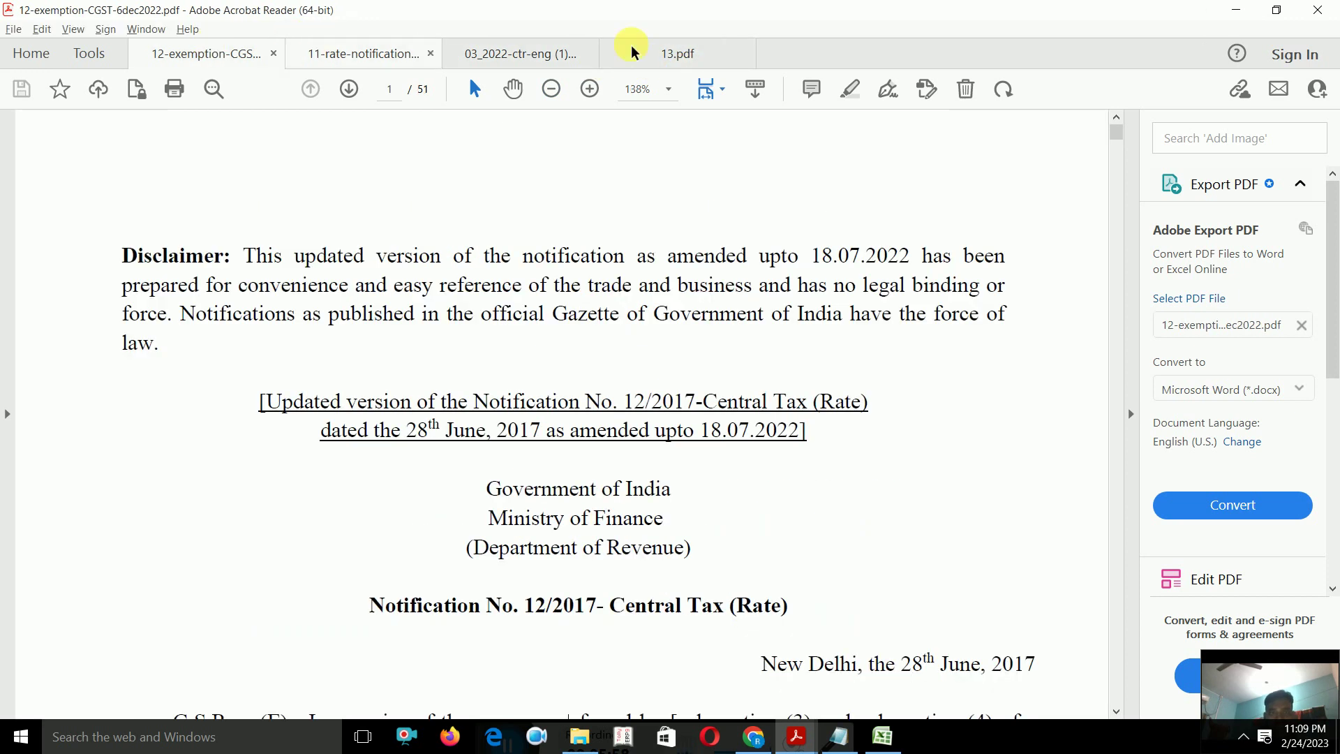
left_click(675, 49)
In the 11/2017 rate notification, find serial 9, Heading 9965 goods transport services, and select the text of item (i) on transport by rail.
left_click(409, 59)
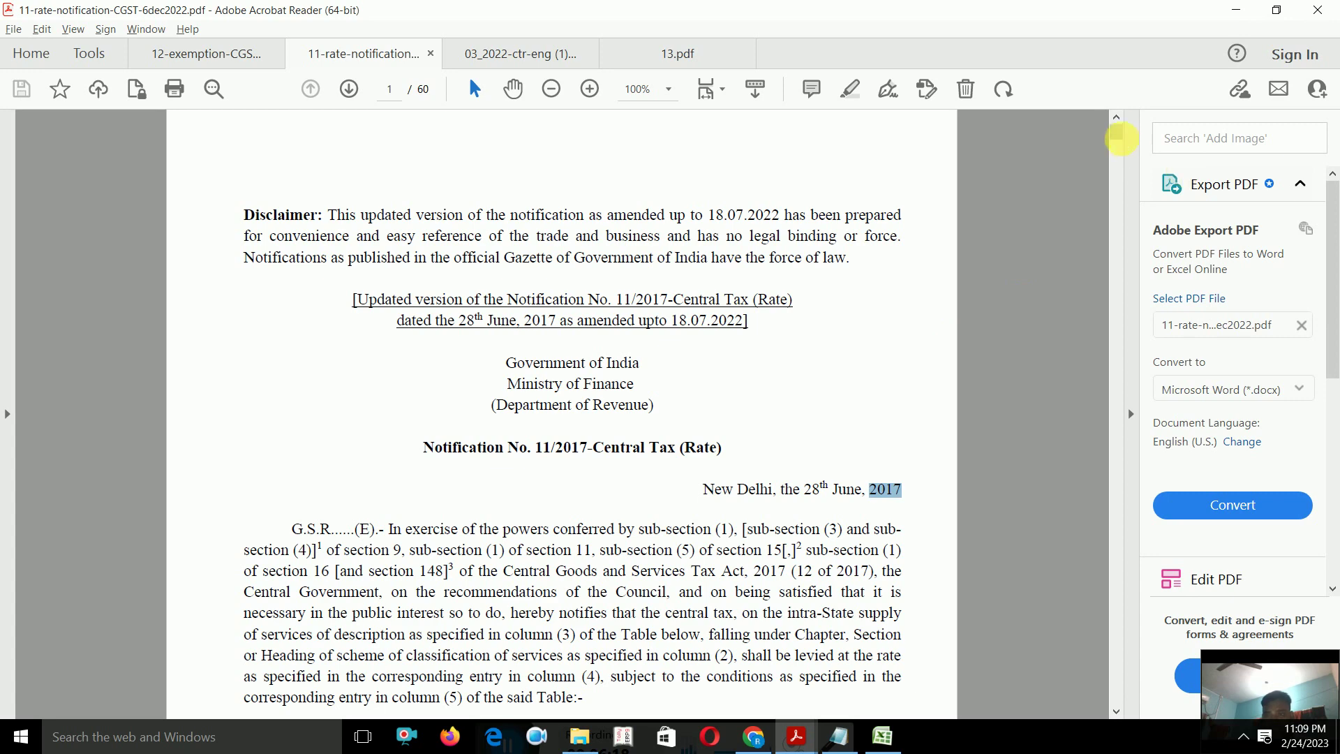
left_click_drag(1115, 128, 1094, 286)
scroll(1093, 292, "down", 15)
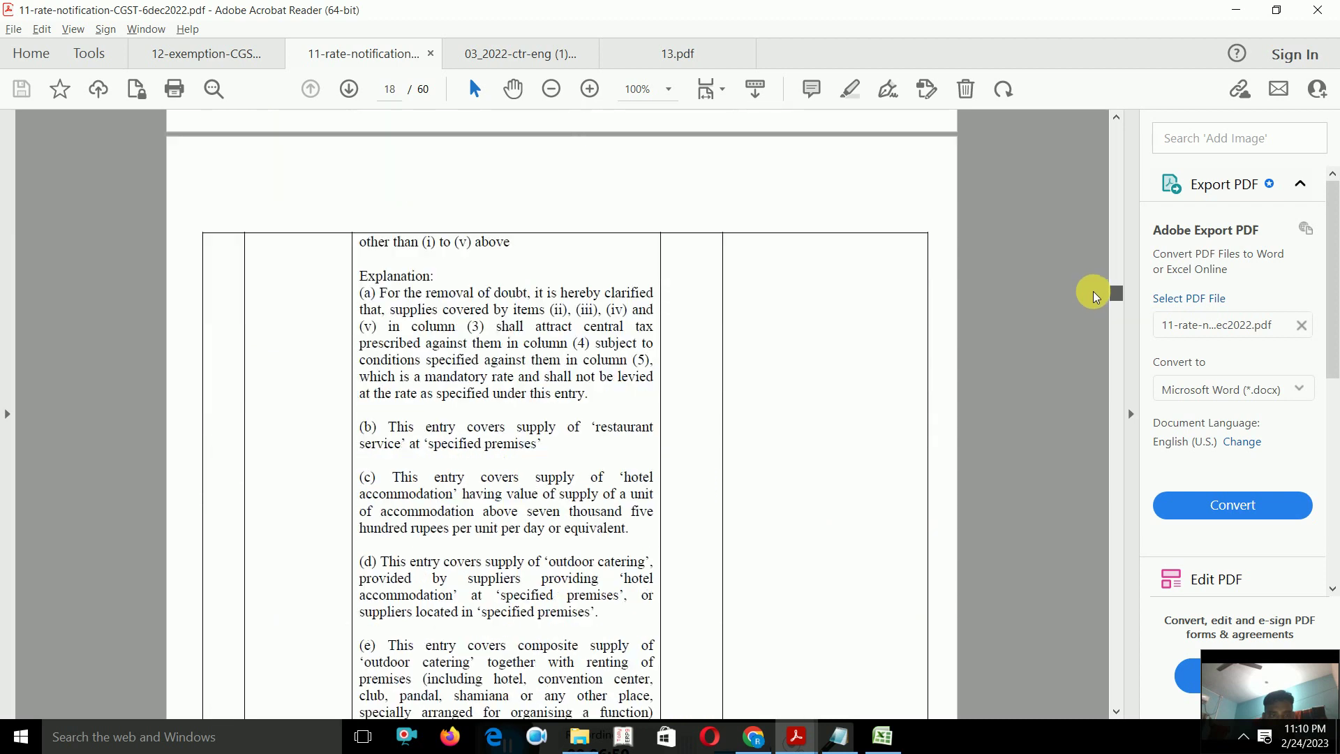
scroll(1093, 298, "down", 15)
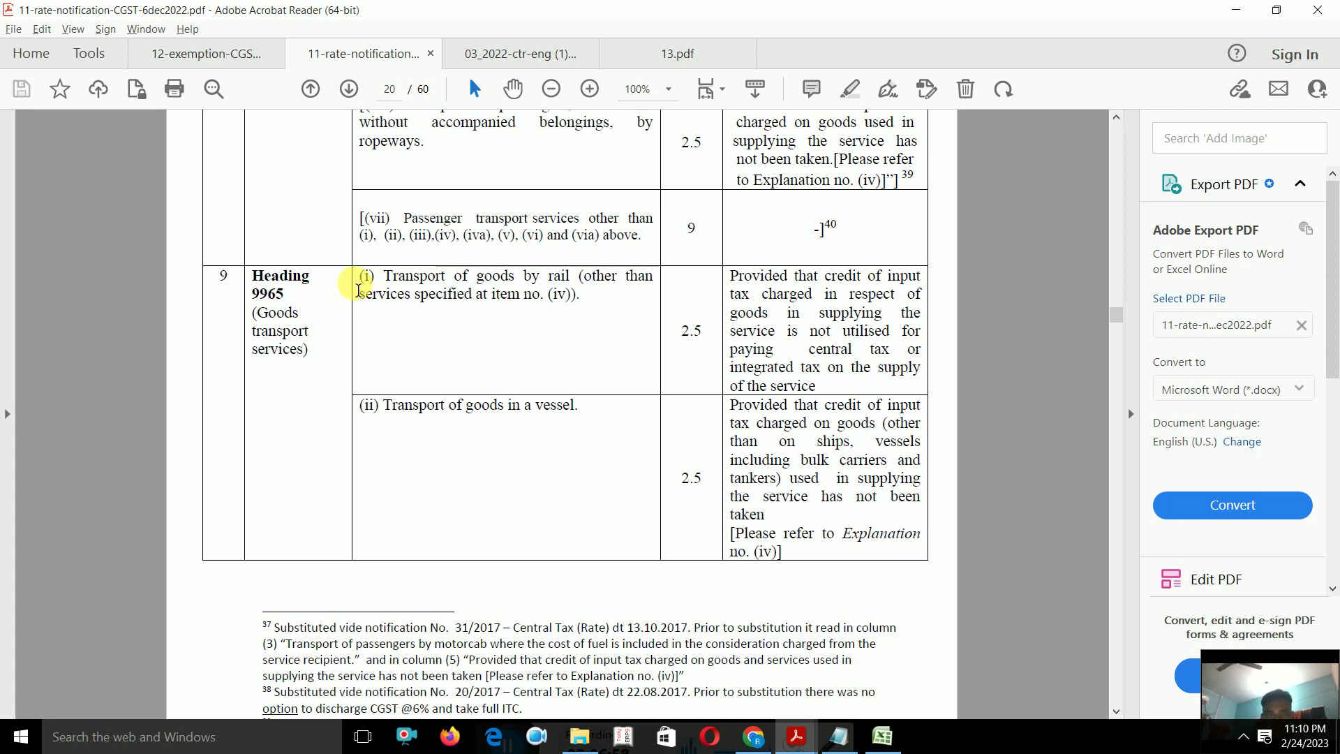
left_click_drag(360, 279, 604, 312)
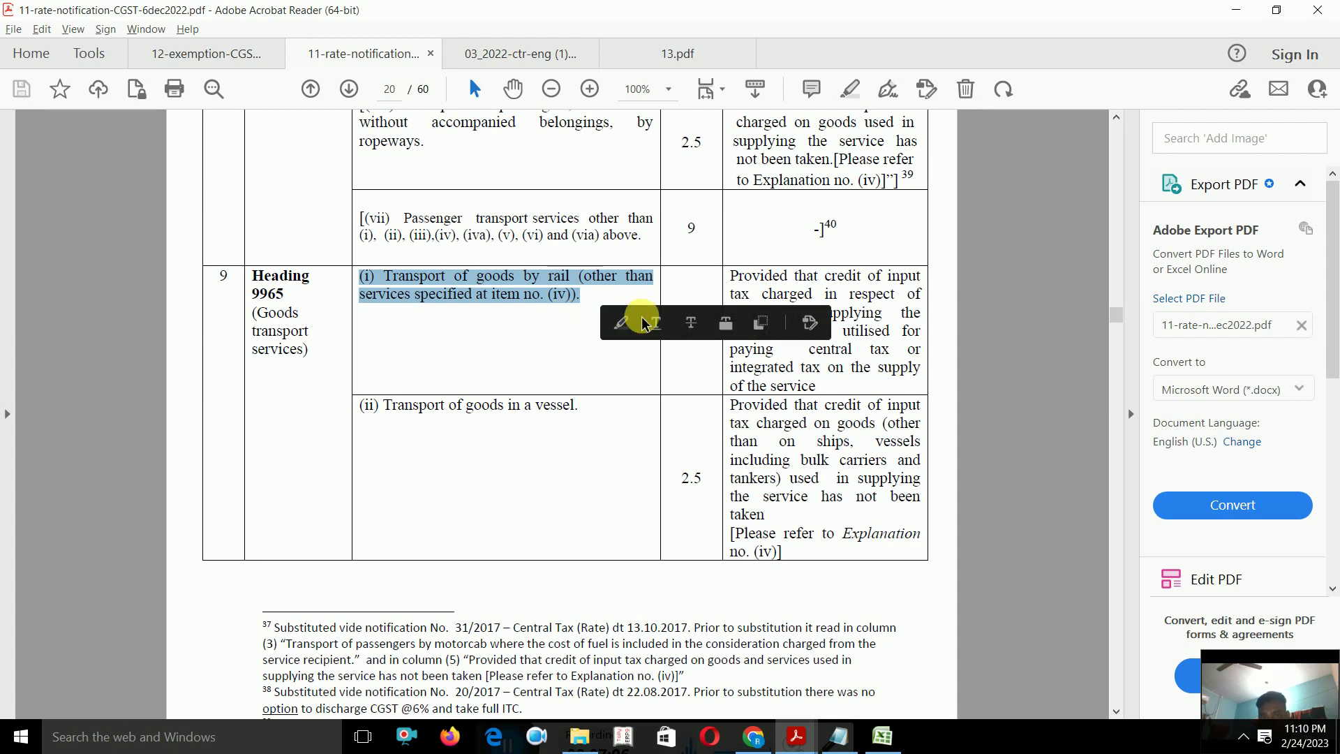
left_click(523, 340)
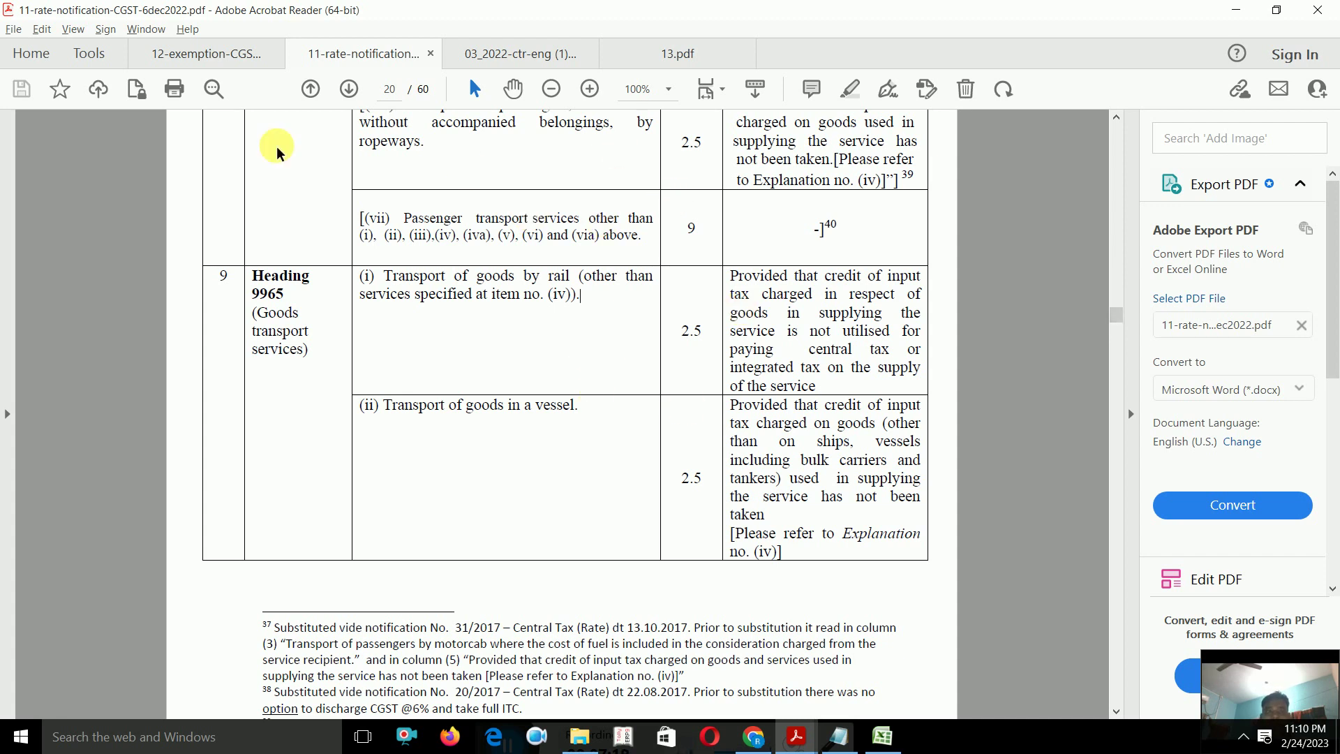
In the 12/2017 exemption notification, find serial 18 under Heading 9965 and select its opening words, "Services by way of transportation of goods-".
left_click(223, 60)
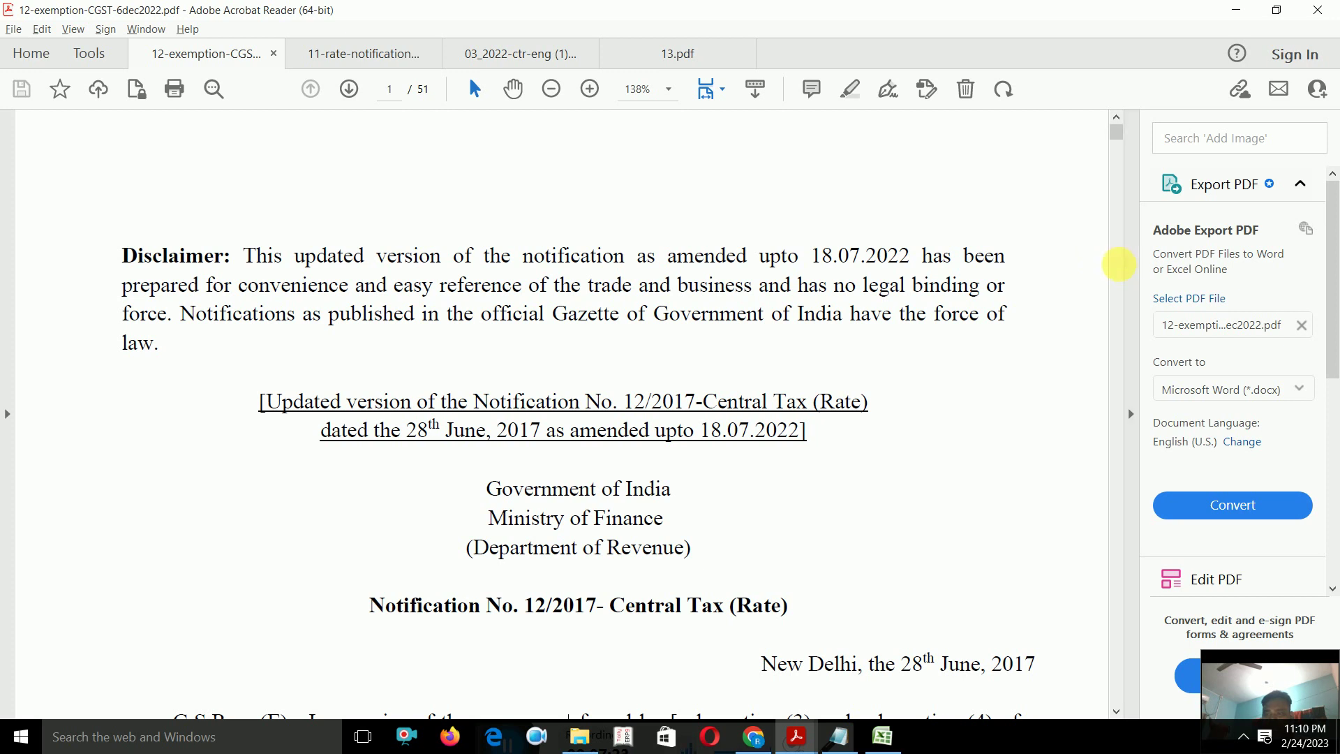
left_click(1117, 270)
left_click(1116, 271)
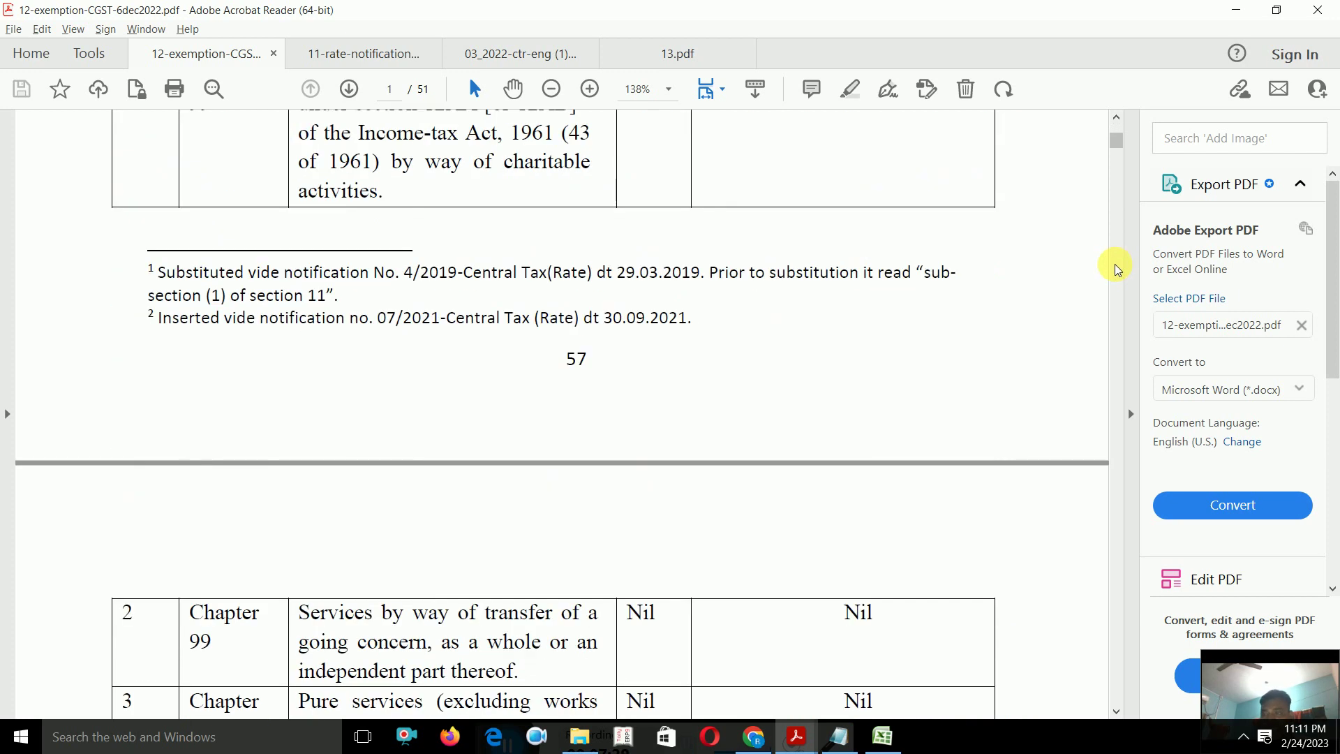
left_click(1116, 271)
left_click(1117, 271)
left_click(1114, 262)
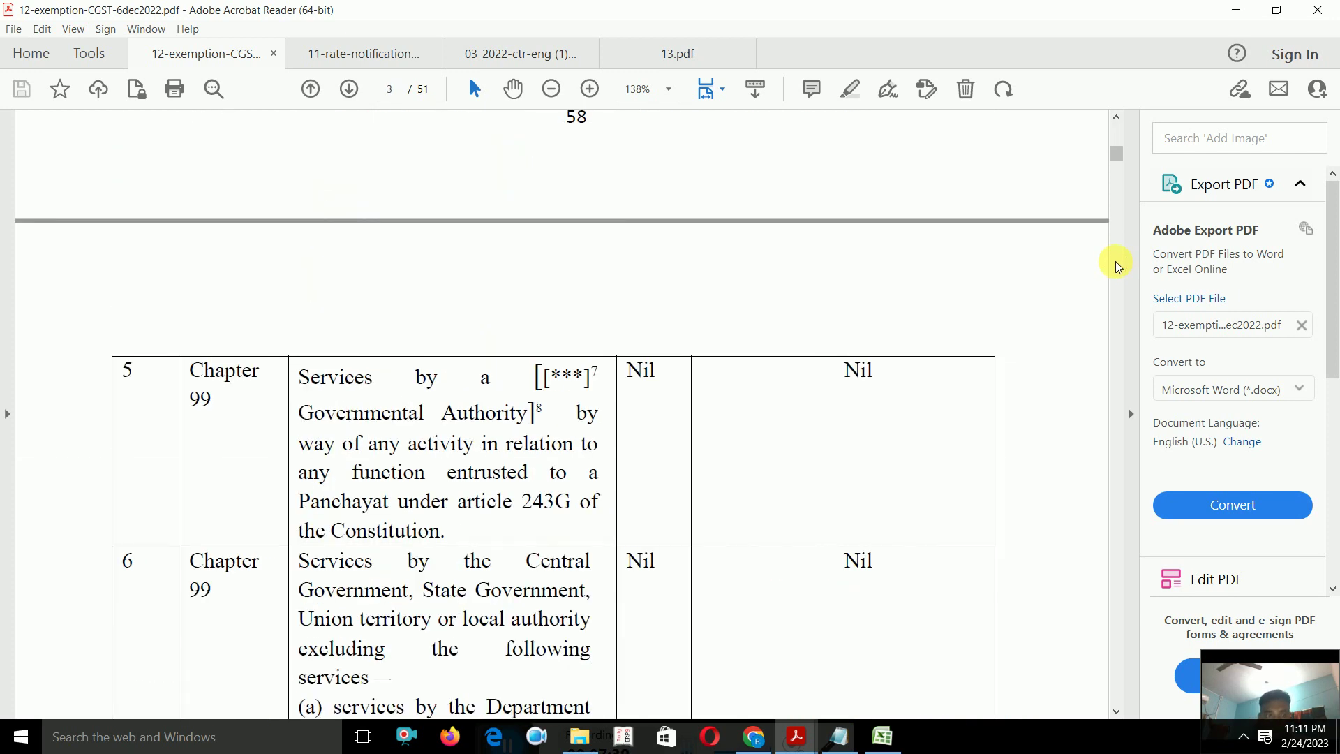
left_click(1113, 209)
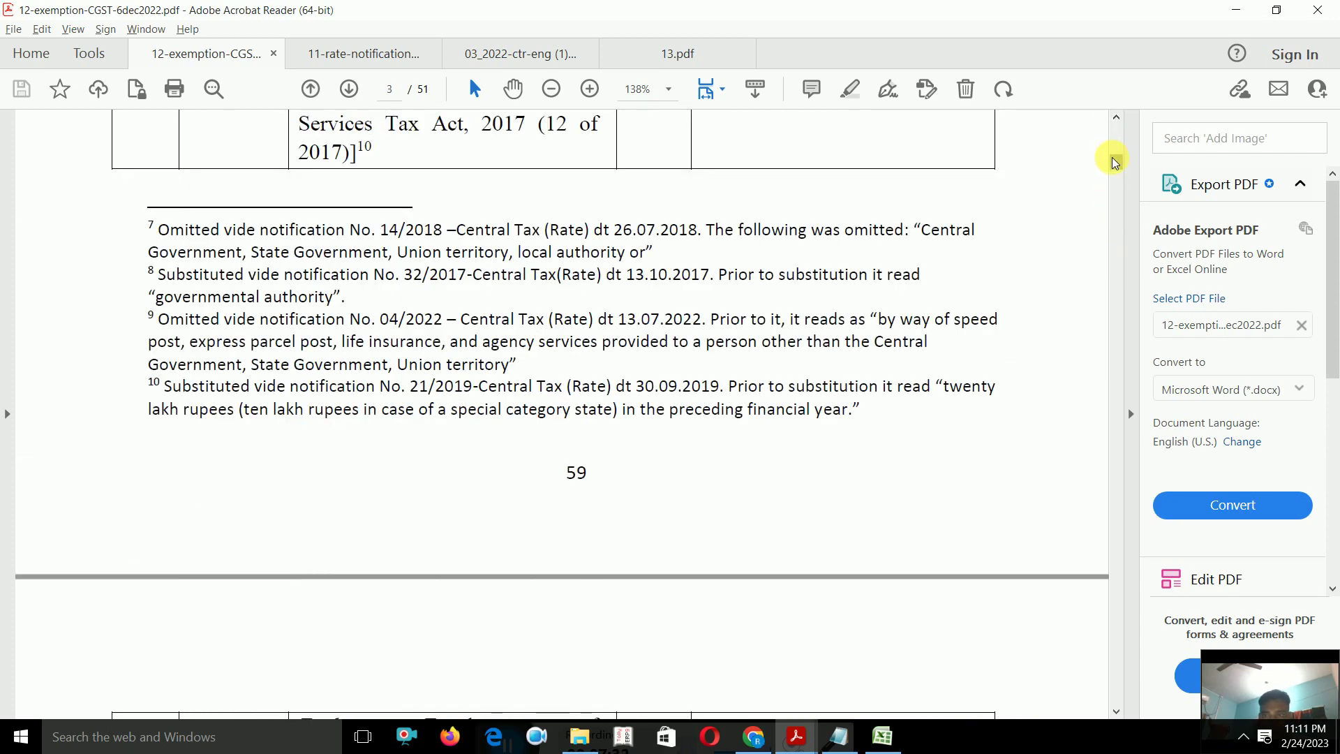
left_click(1115, 171)
left_click(1115, 168)
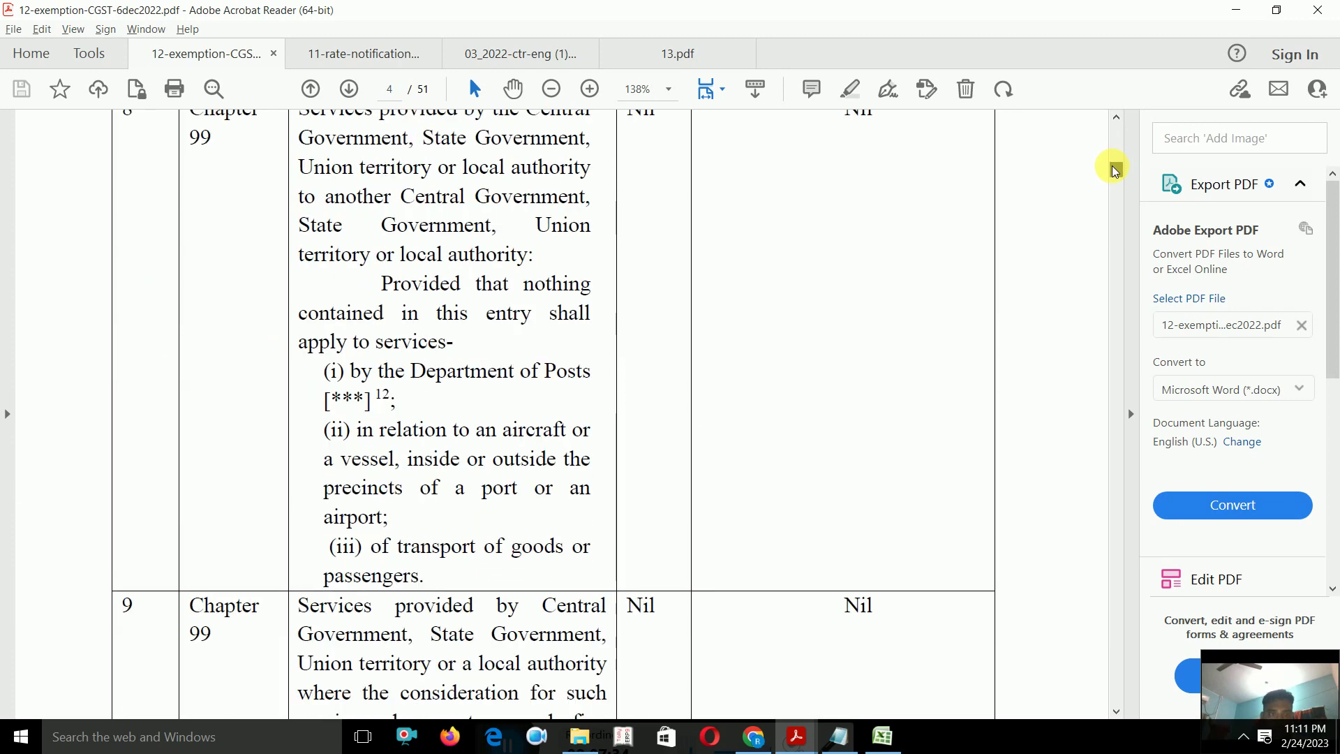
left_click(1115, 171)
left_click(1115, 172)
left_click(1113, 177)
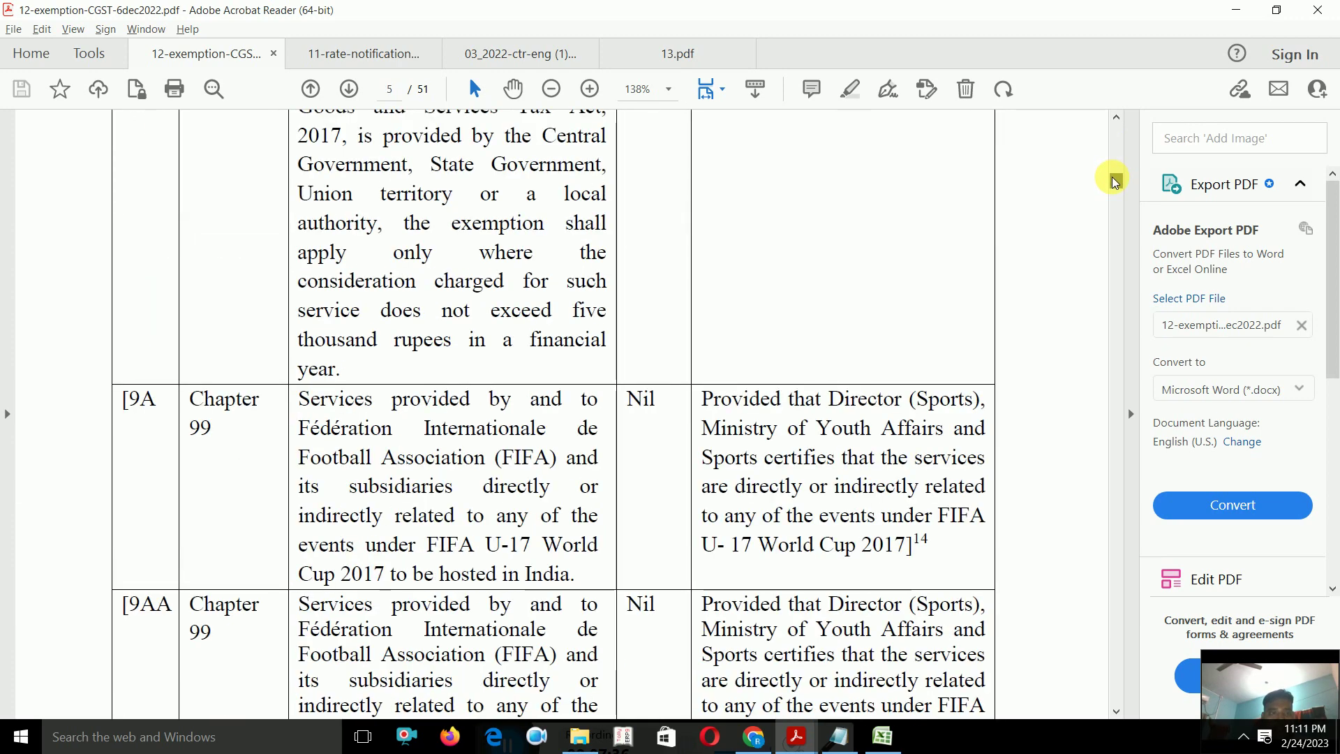
left_click(1114, 181)
left_click(1114, 186)
left_click(1114, 187)
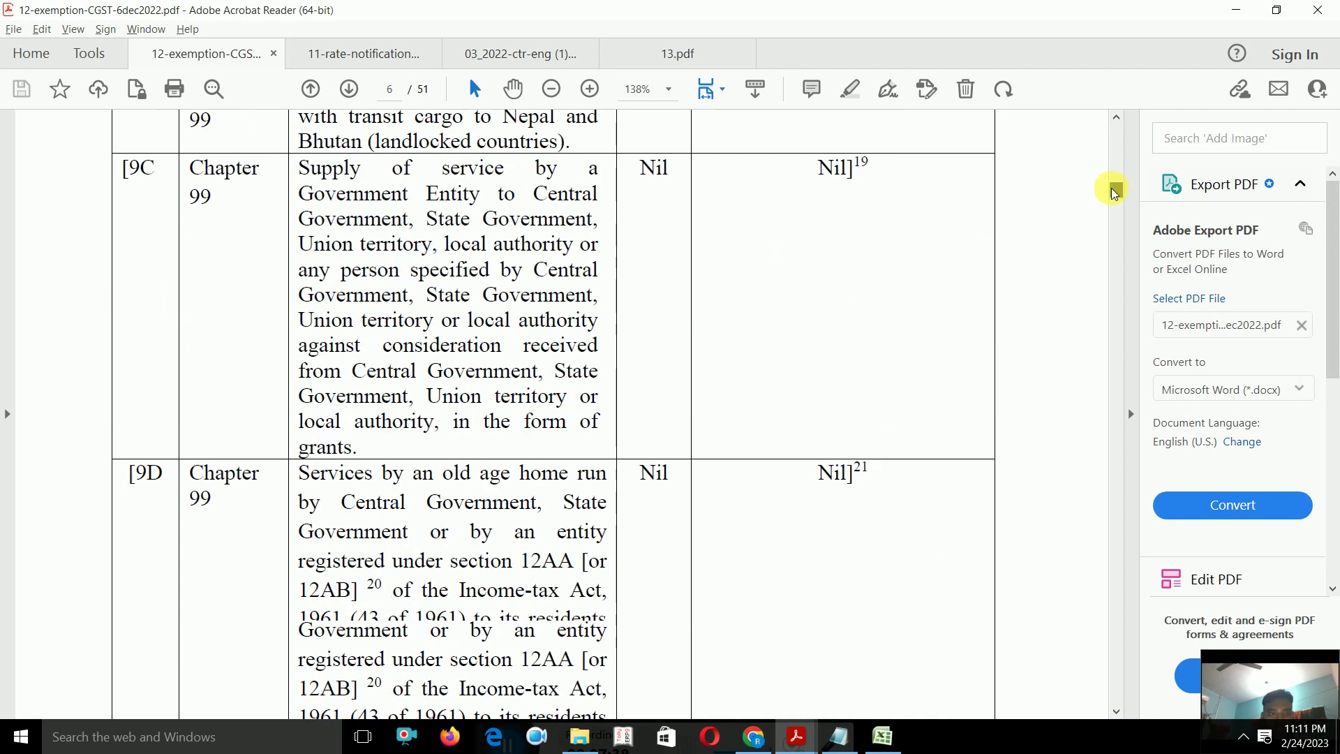
left_click(1114, 188)
left_click(1114, 199)
left_click(1114, 201)
left_click(1114, 203)
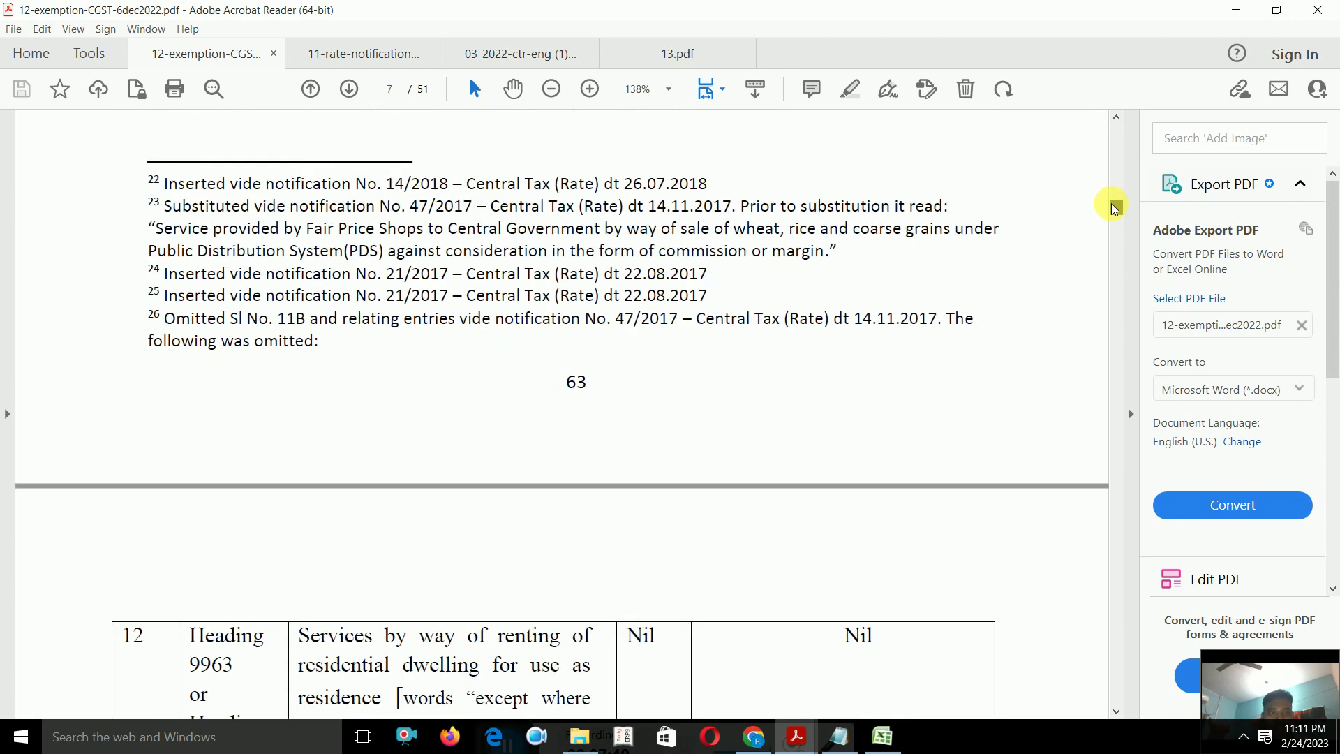
left_click(1113, 208)
left_click(1114, 212)
left_click(1114, 213)
left_click(1114, 215)
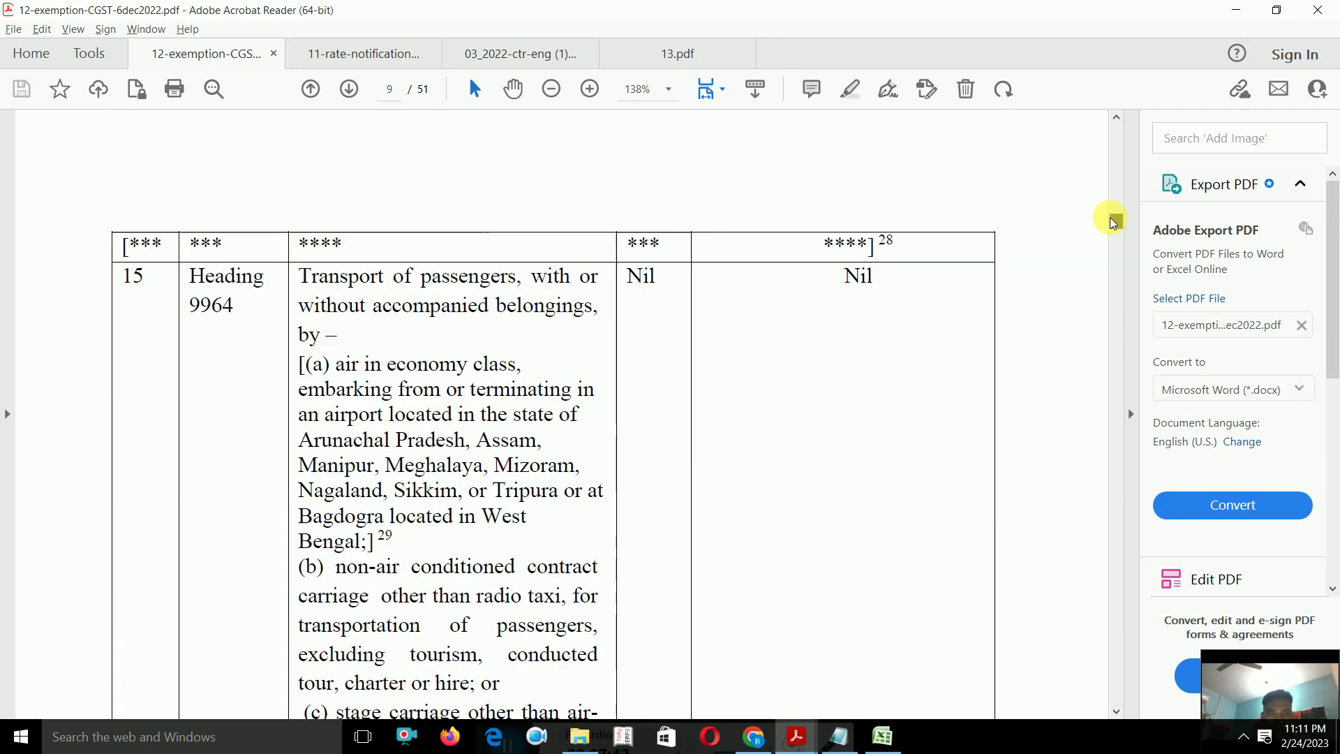
left_click(1114, 222)
left_click(1114, 226)
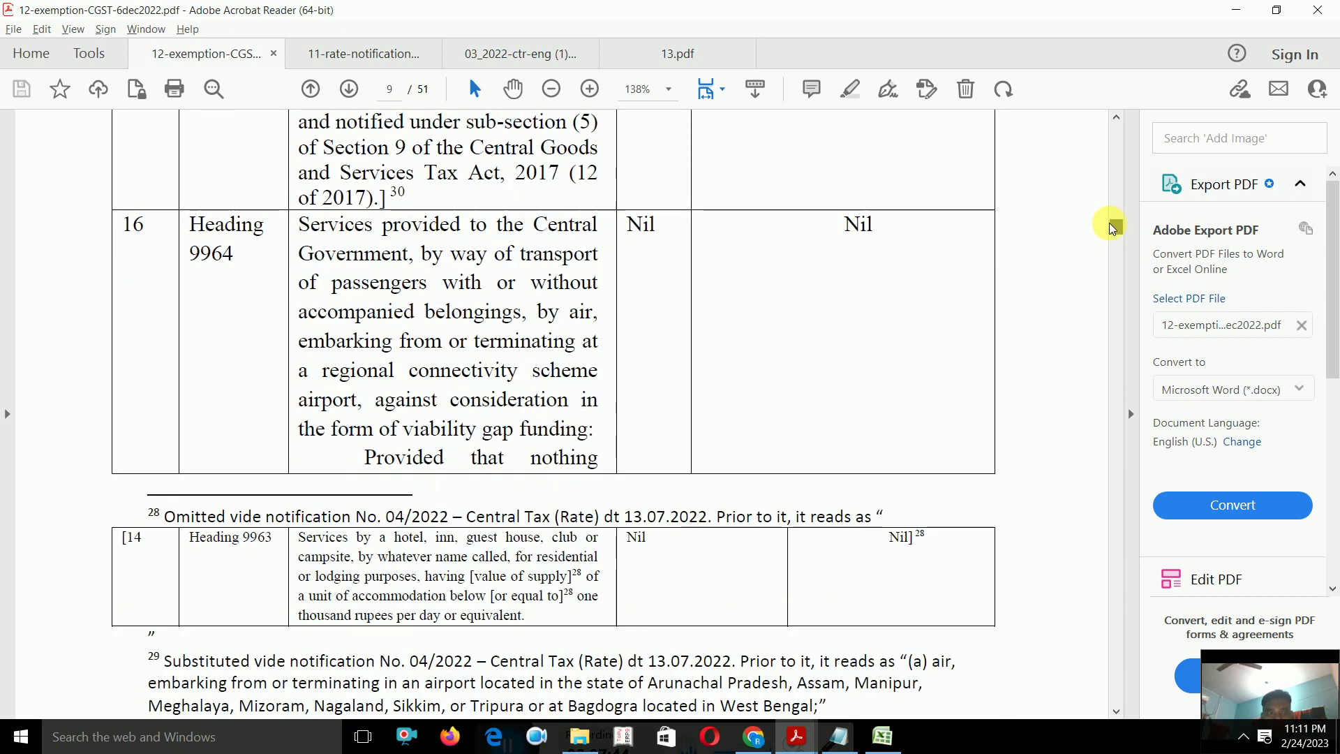
left_click(1114, 227)
left_click(1114, 230)
left_click(1113, 233)
left_click(1112, 237)
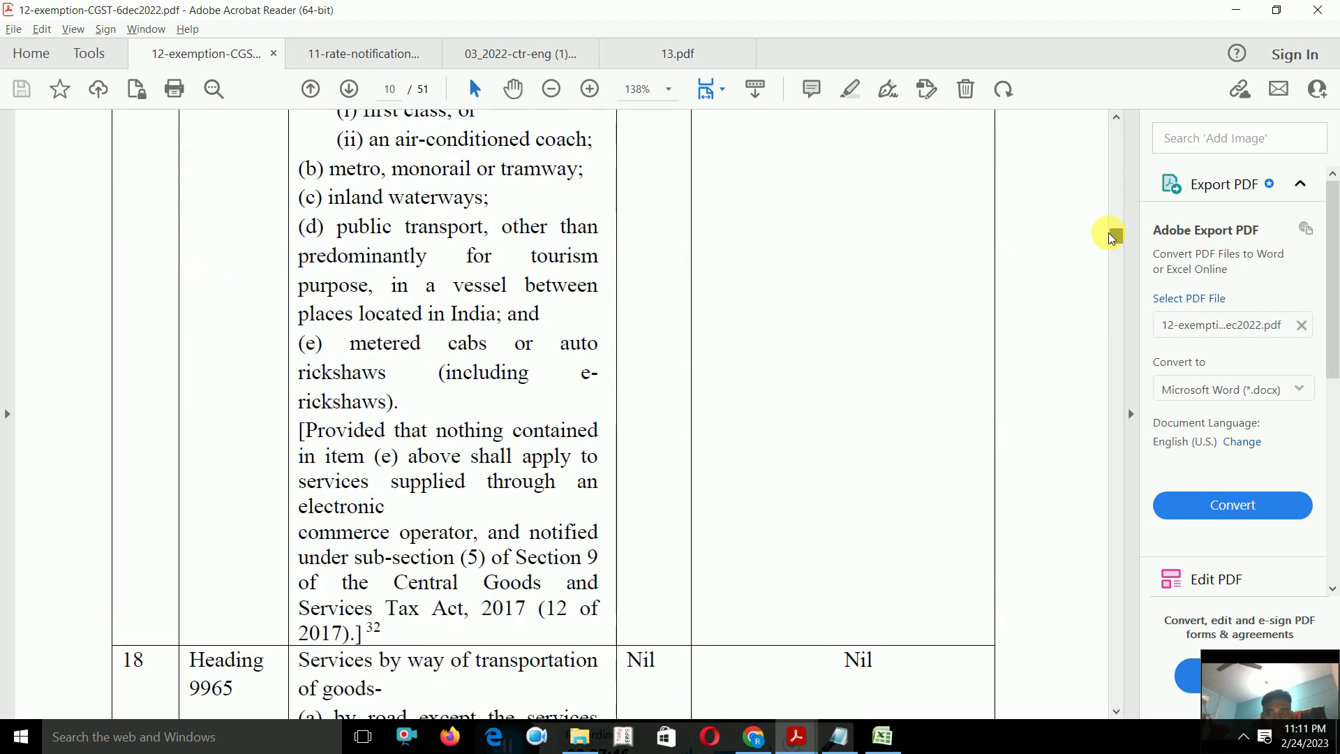
left_click(1112, 240)
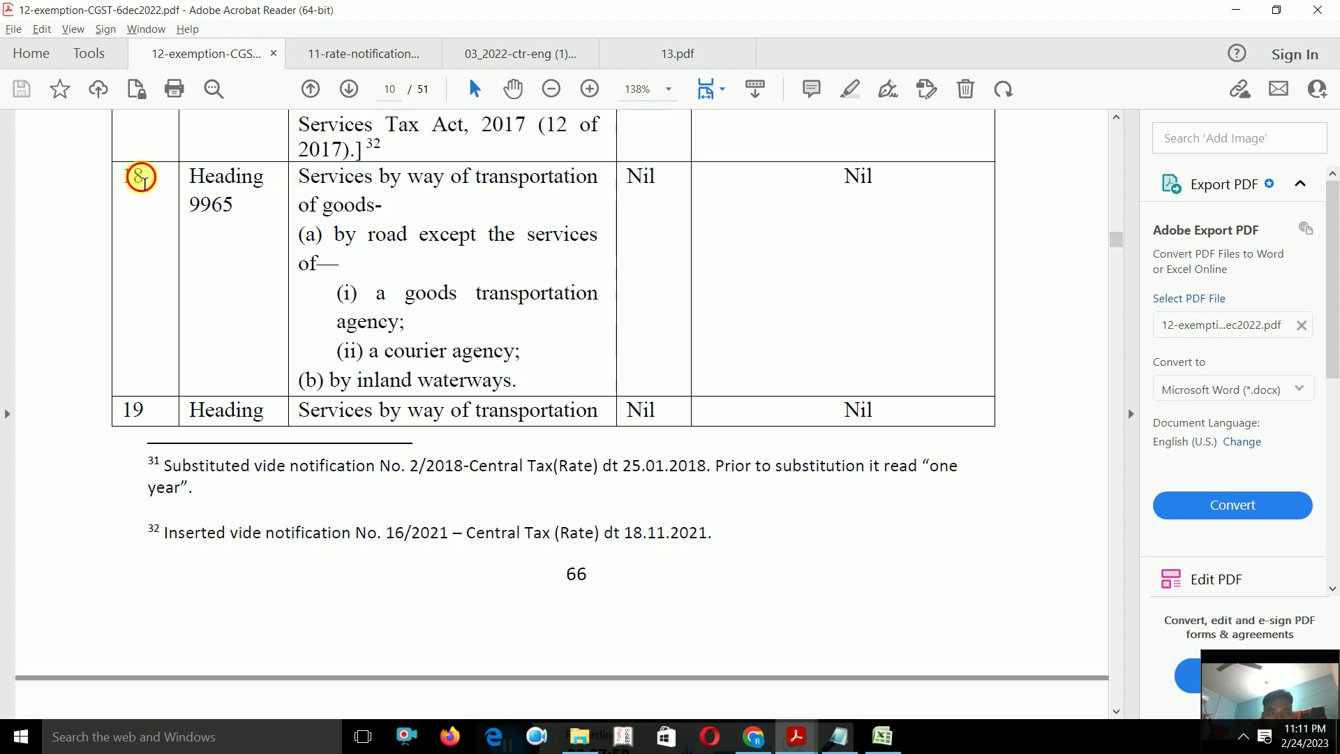
double_click(129, 185)
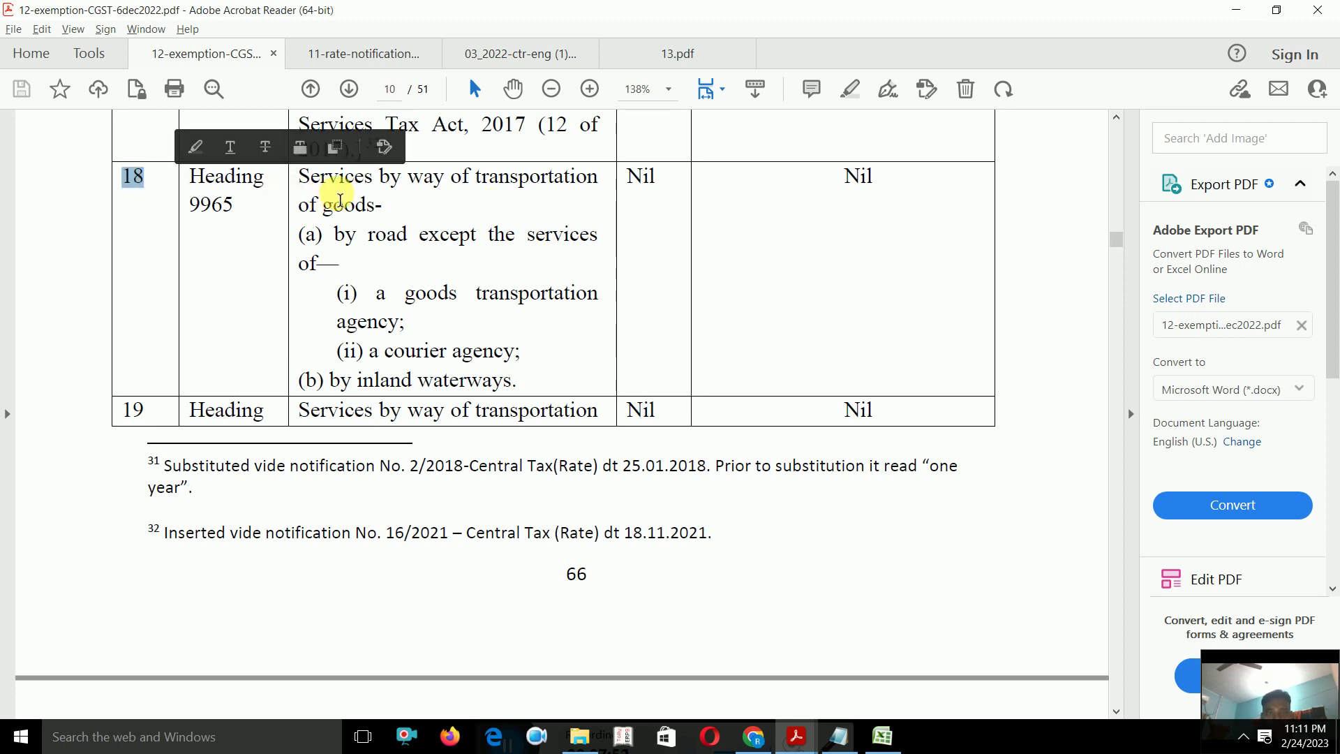
left_click_drag(328, 184, 383, 230)
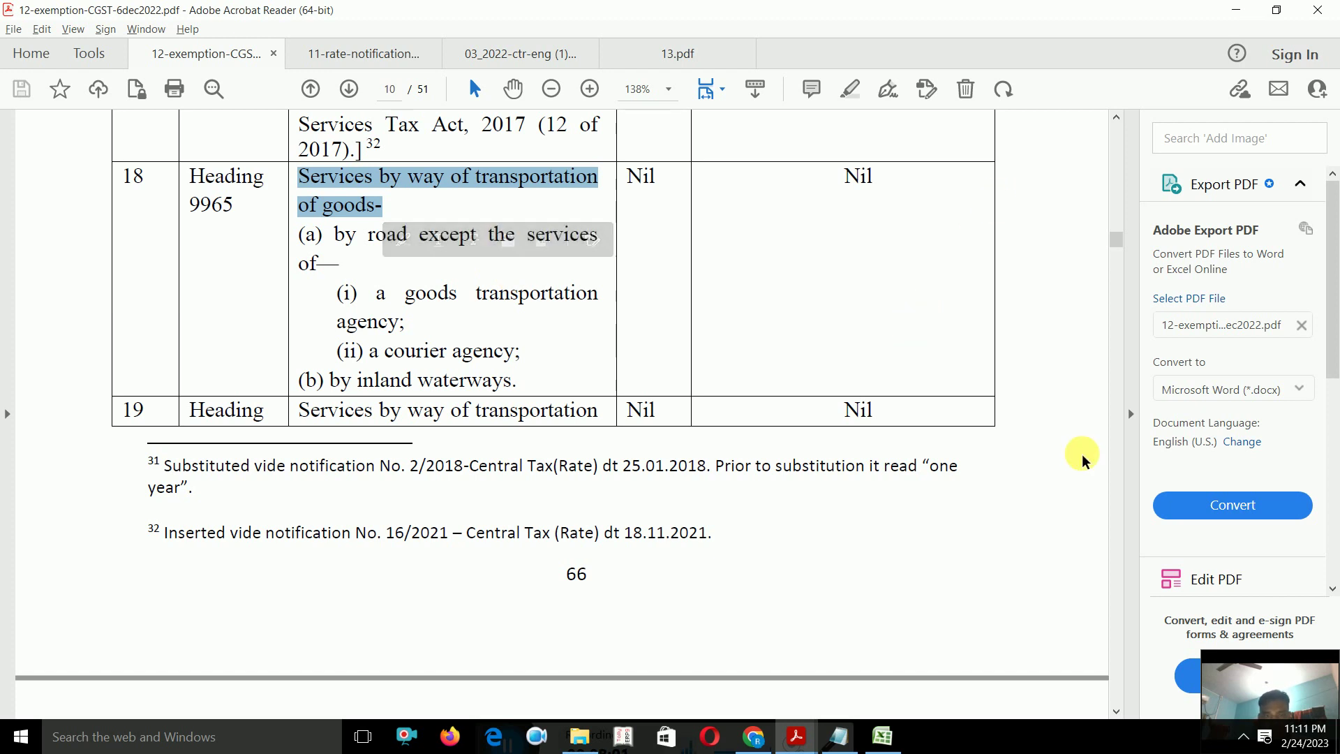
Examine the exemption entries after serial 18, through the goods transport agency entries 21A and 21B.
left_click(1116, 713)
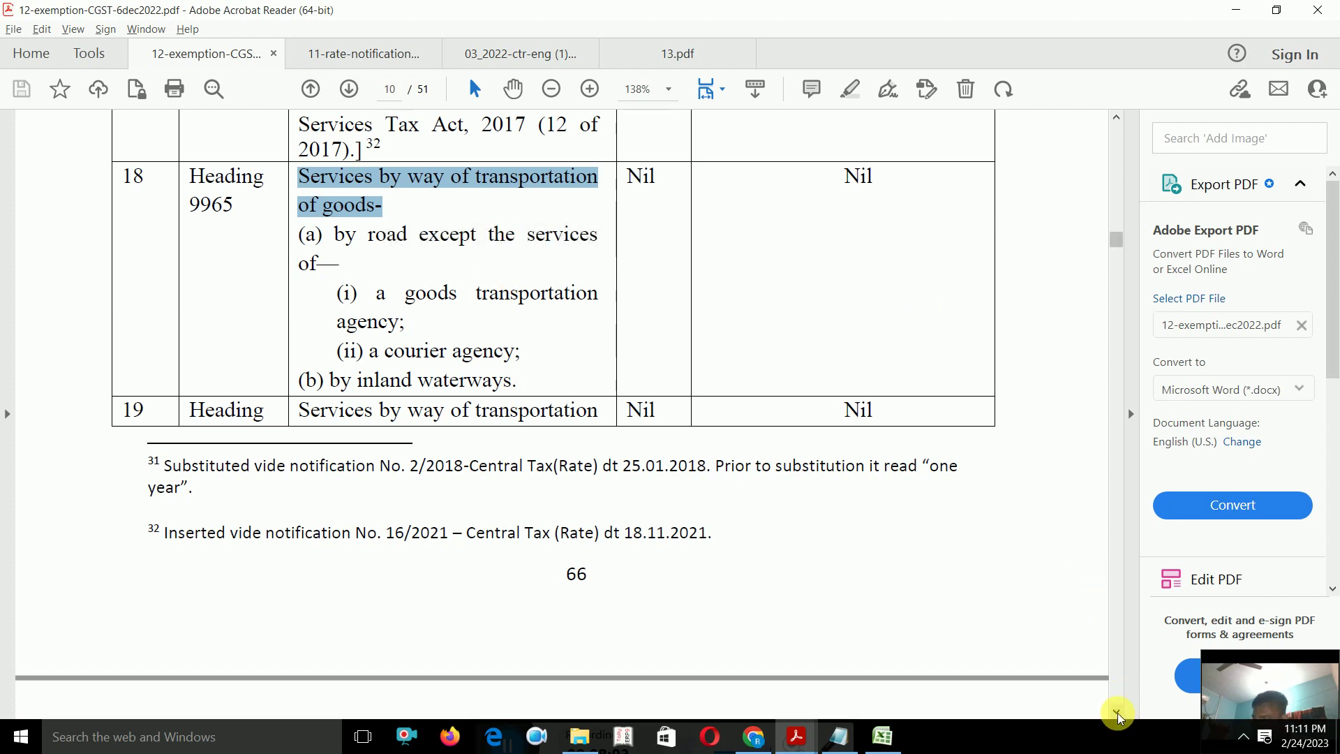
left_click(1116, 713)
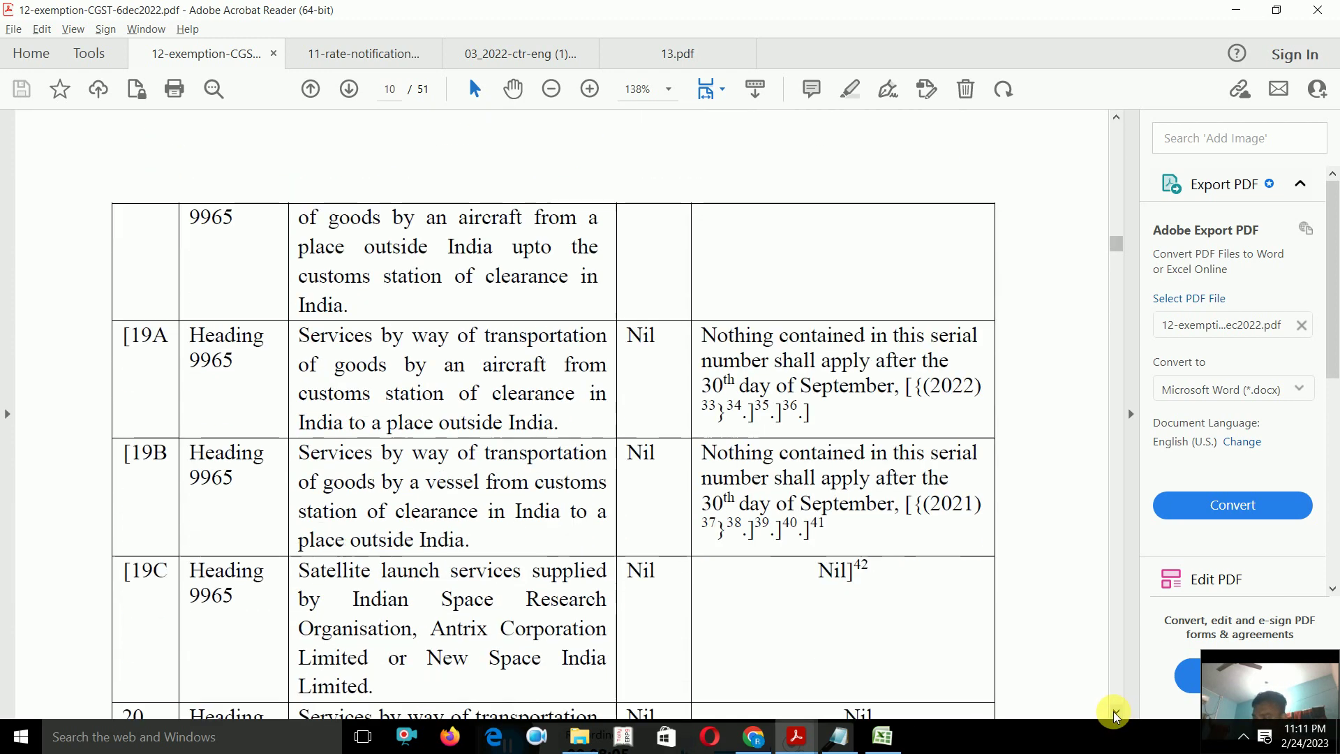
left_click(1116, 713)
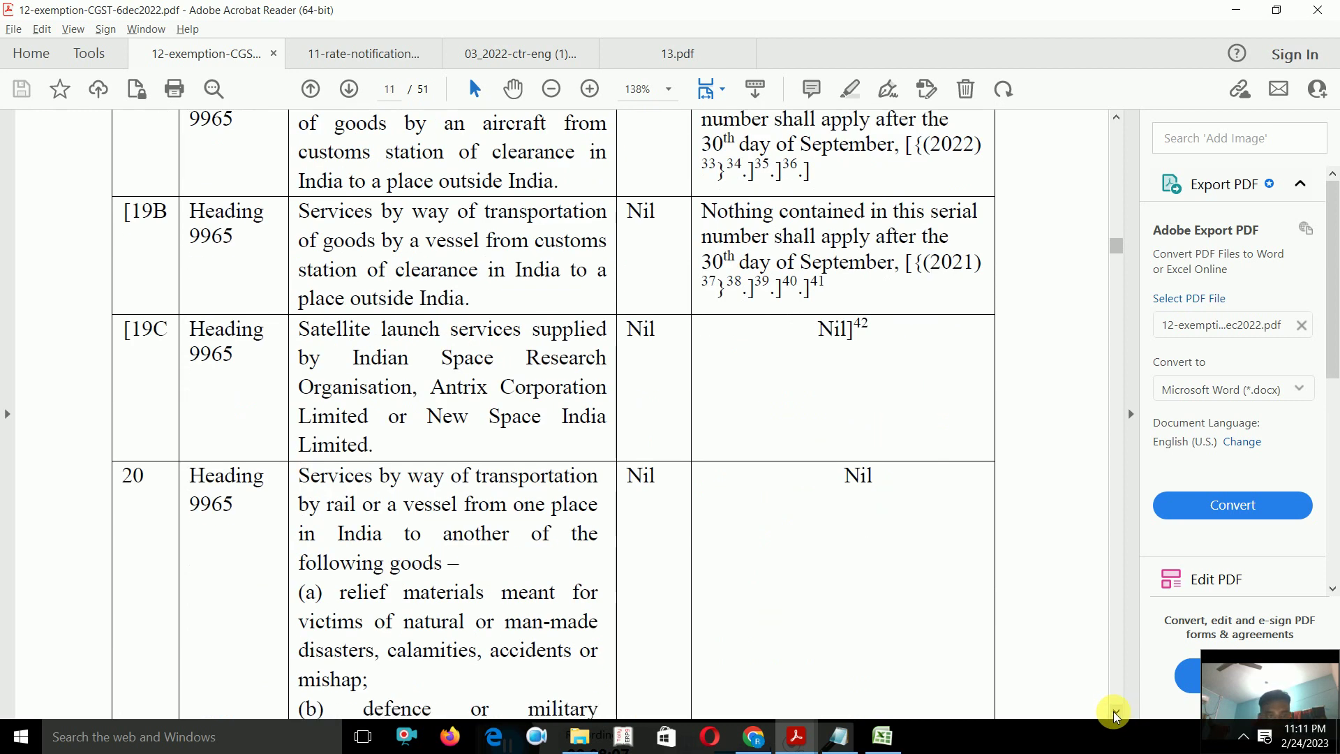
left_click(1117, 713)
left_click(1116, 713)
left_click(1116, 713)
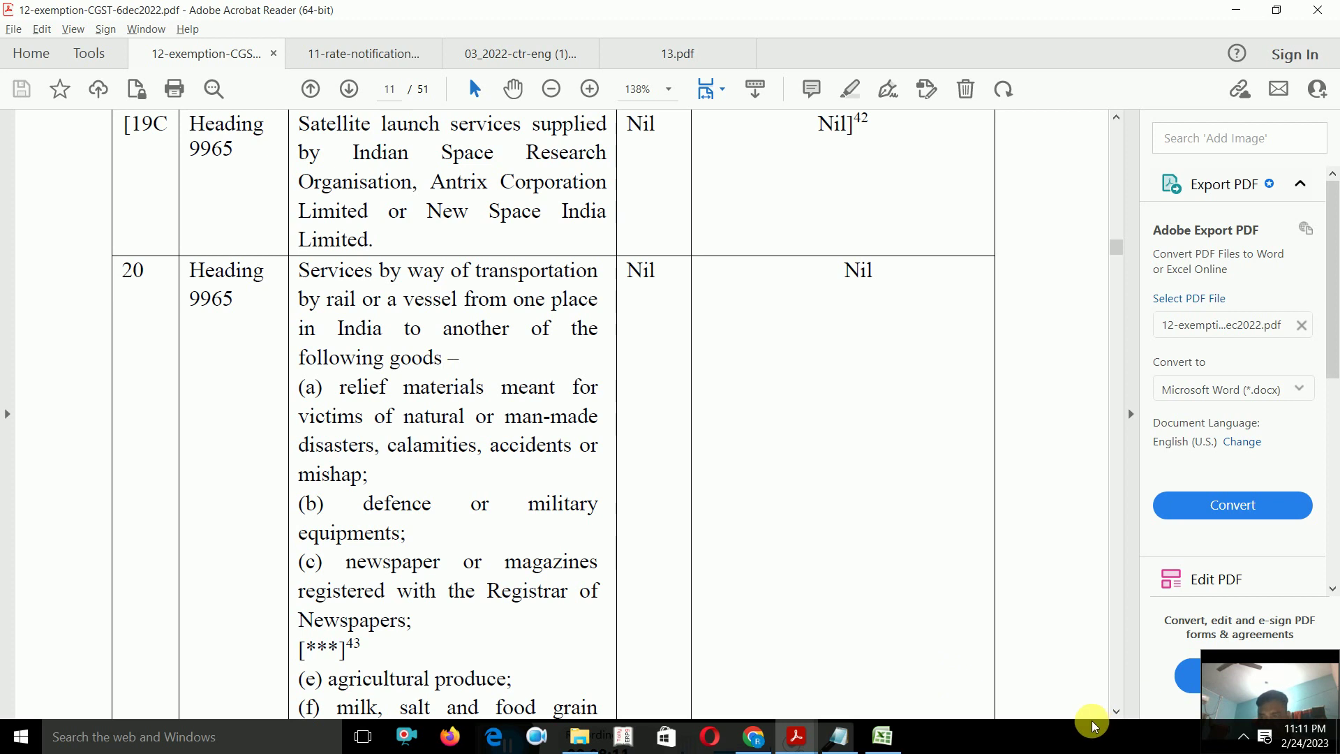
left_click(1116, 712)
left_click(1115, 713)
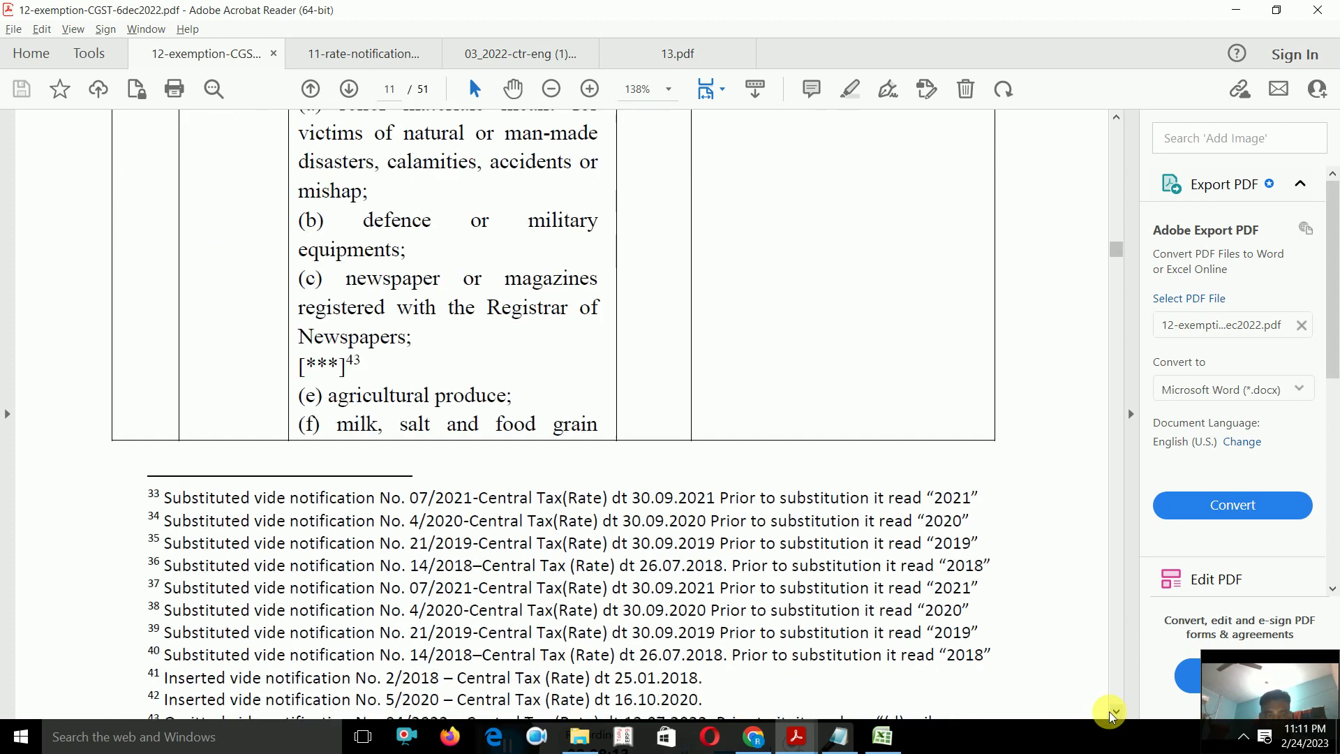
left_click(1115, 712)
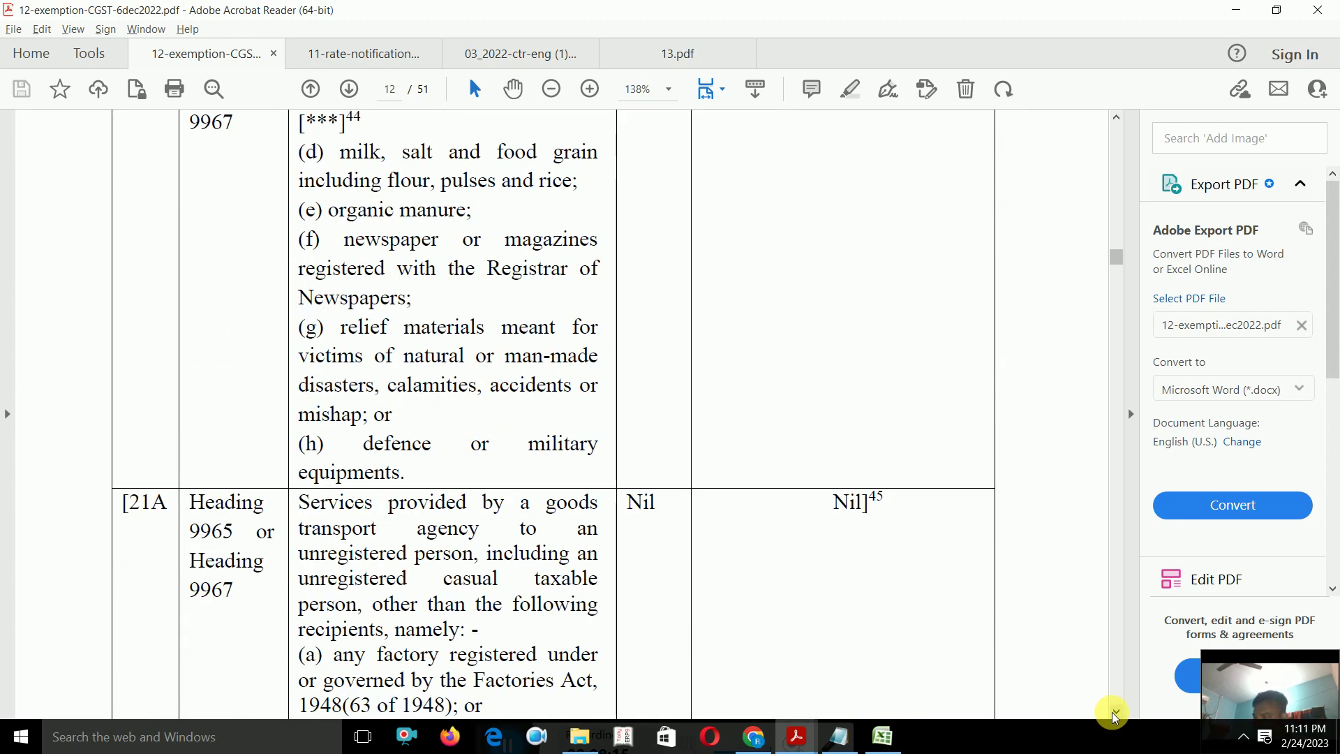
left_click(1115, 713)
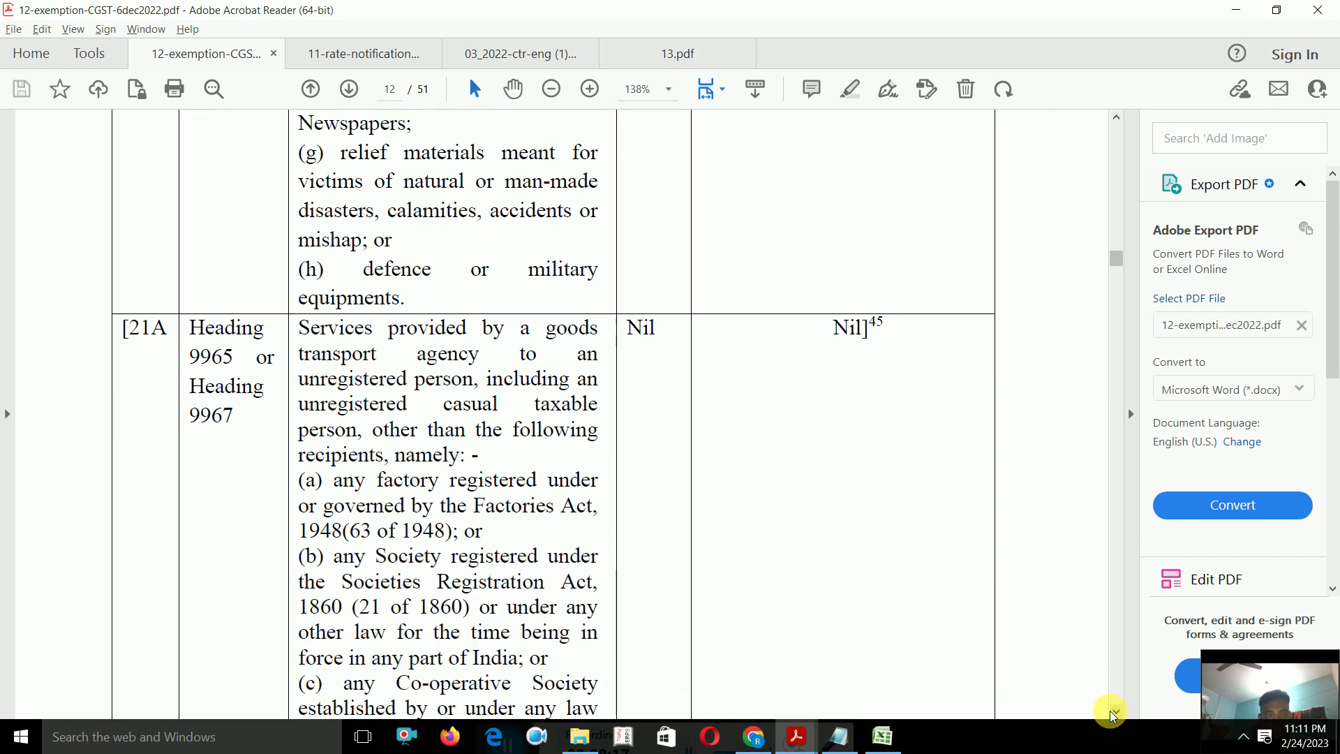
left_click(1114, 712)
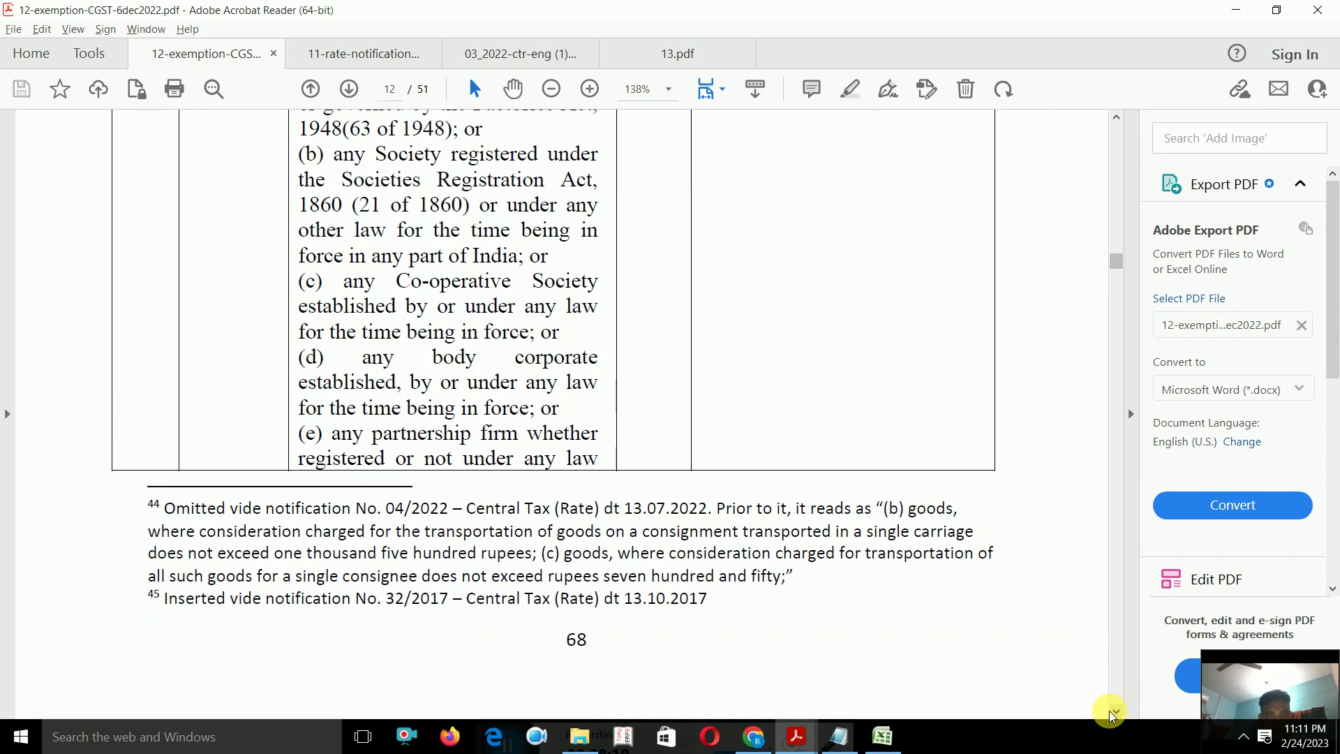
left_click(1114, 713)
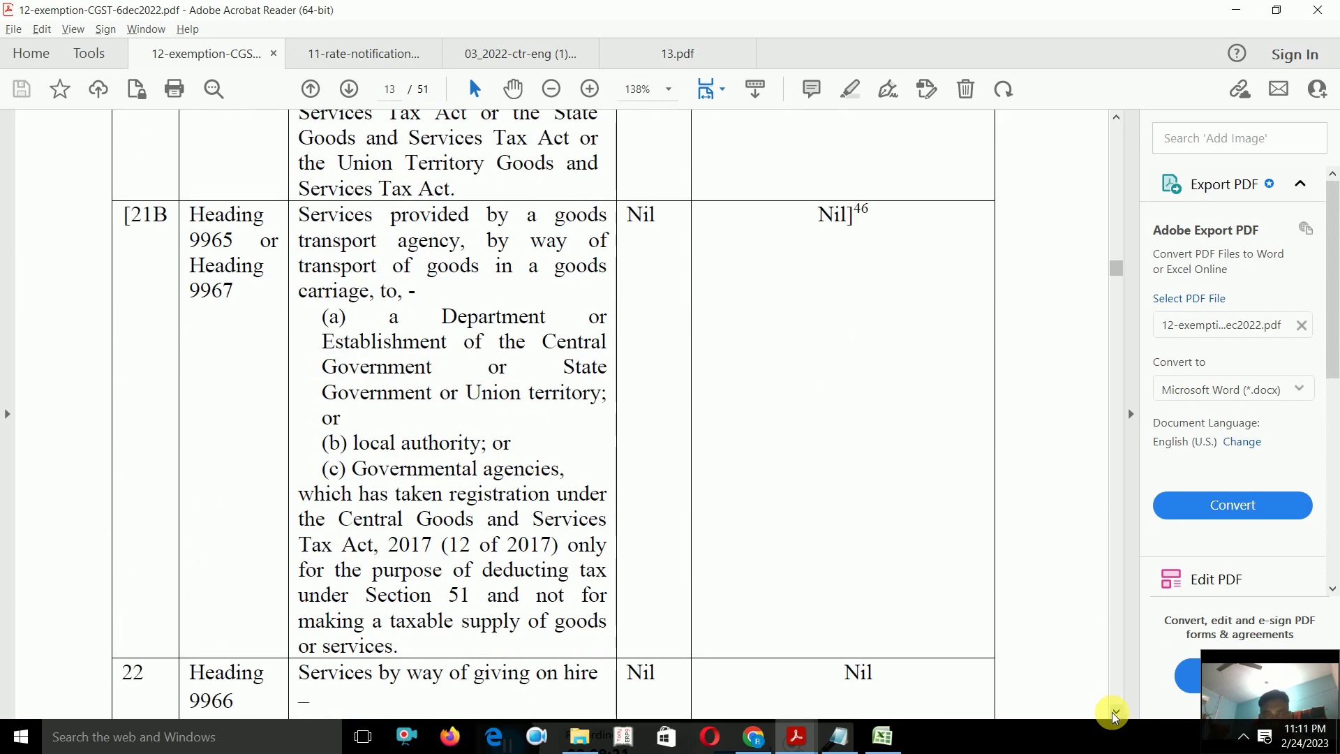
Open 13.pdf and return to its first page to view the heading of Notification No. 13/2017.
left_click(684, 51)
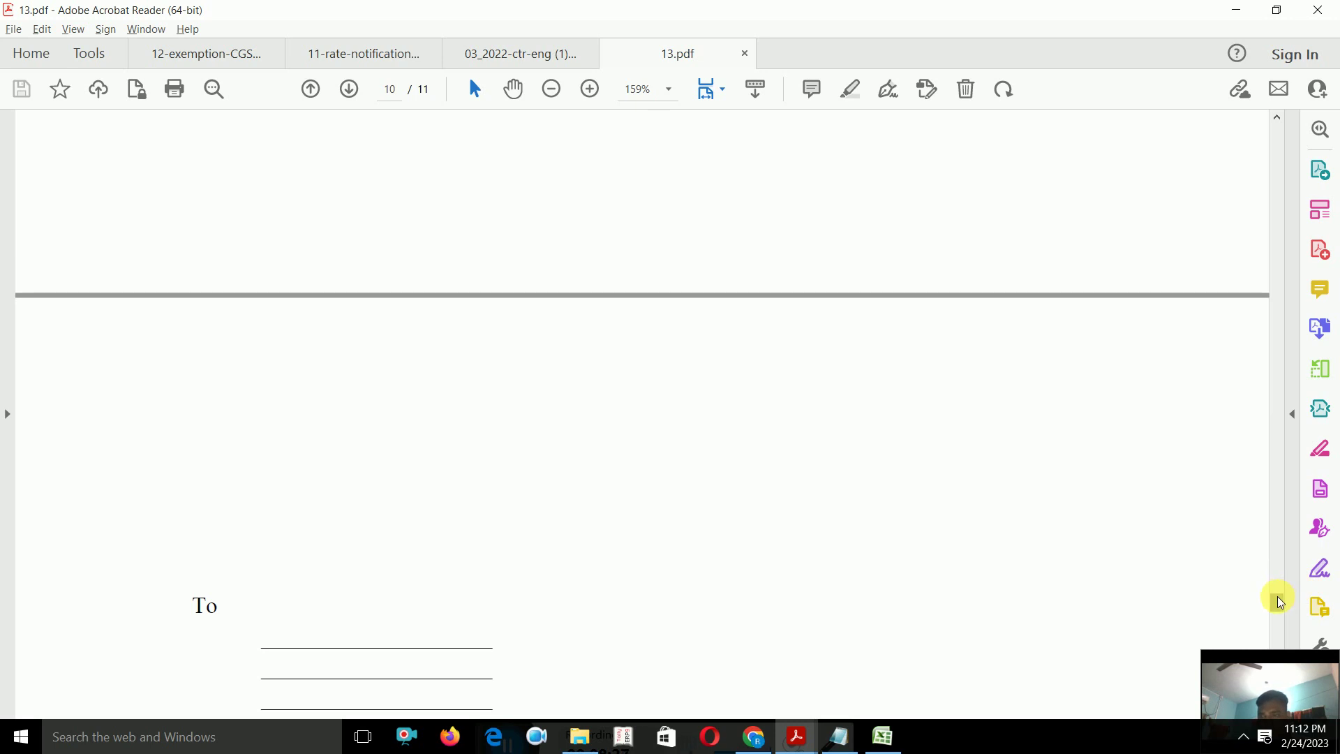
left_click_drag(1280, 601, 1260, 450)
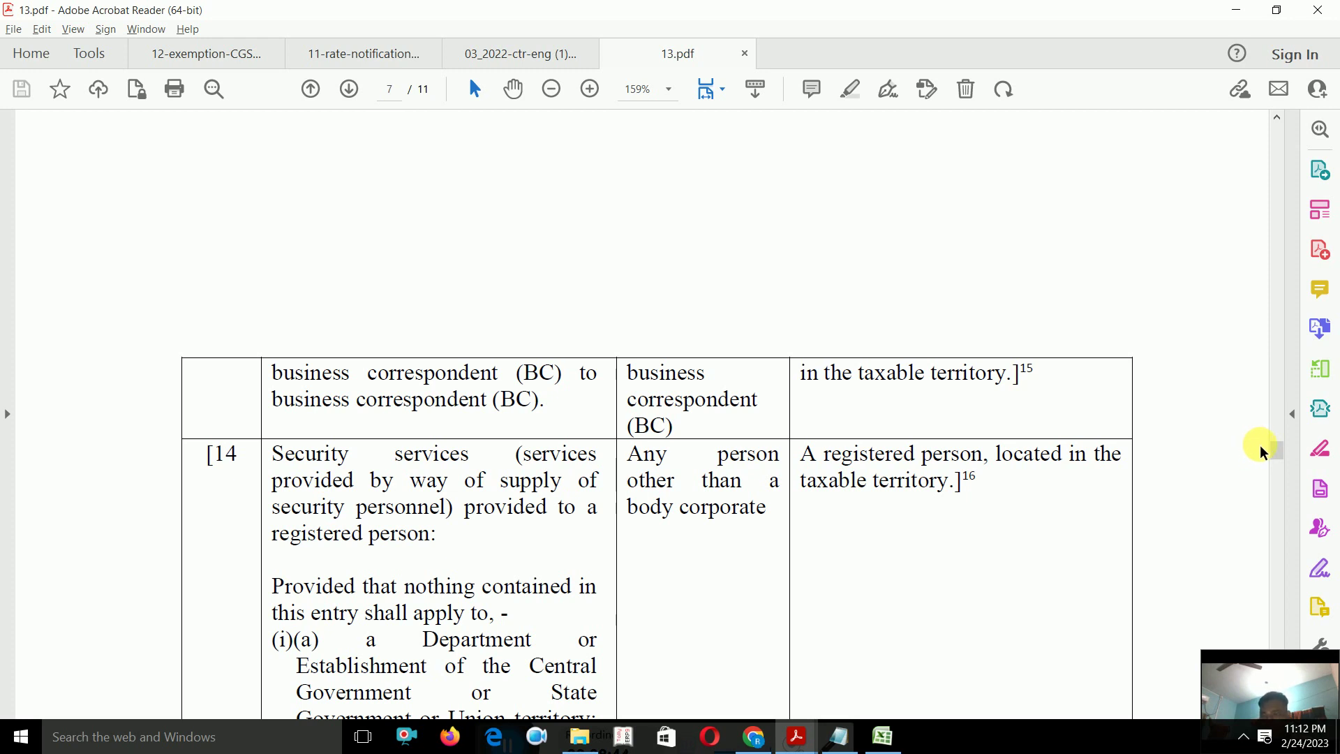
left_click_drag(1271, 447, 1253, 140)
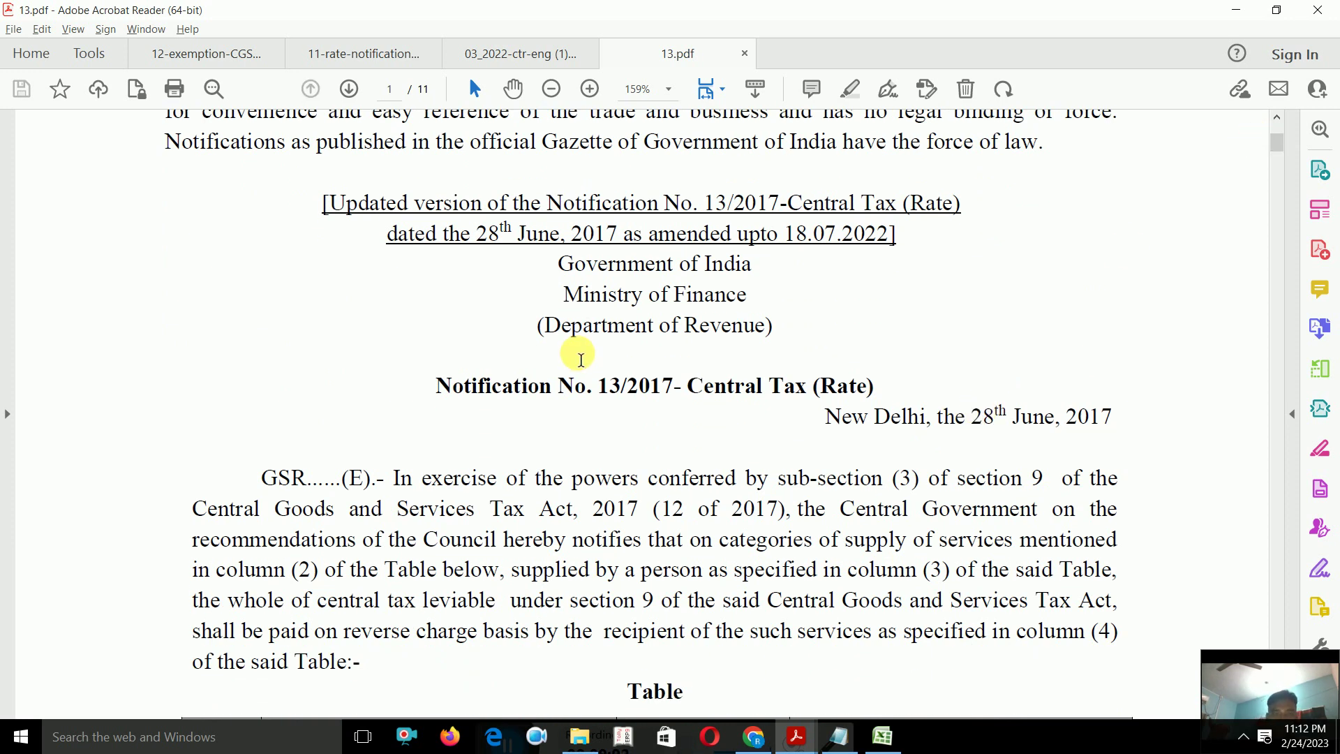
Switch to the GST portal in Chrome and review the Annexure V forward charge declaration for 2023-24, including its two undertakings.
left_click(757, 735)
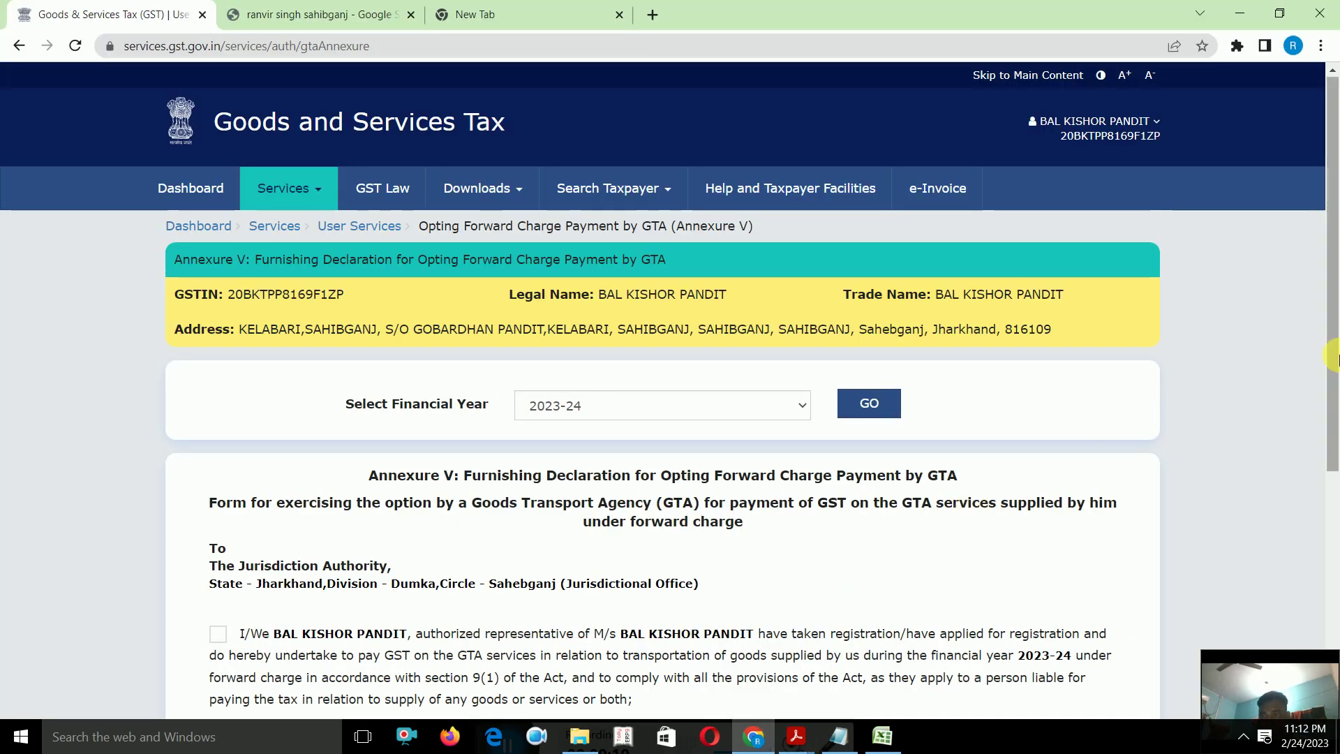
left_click_drag(1333, 356, 1332, 481)
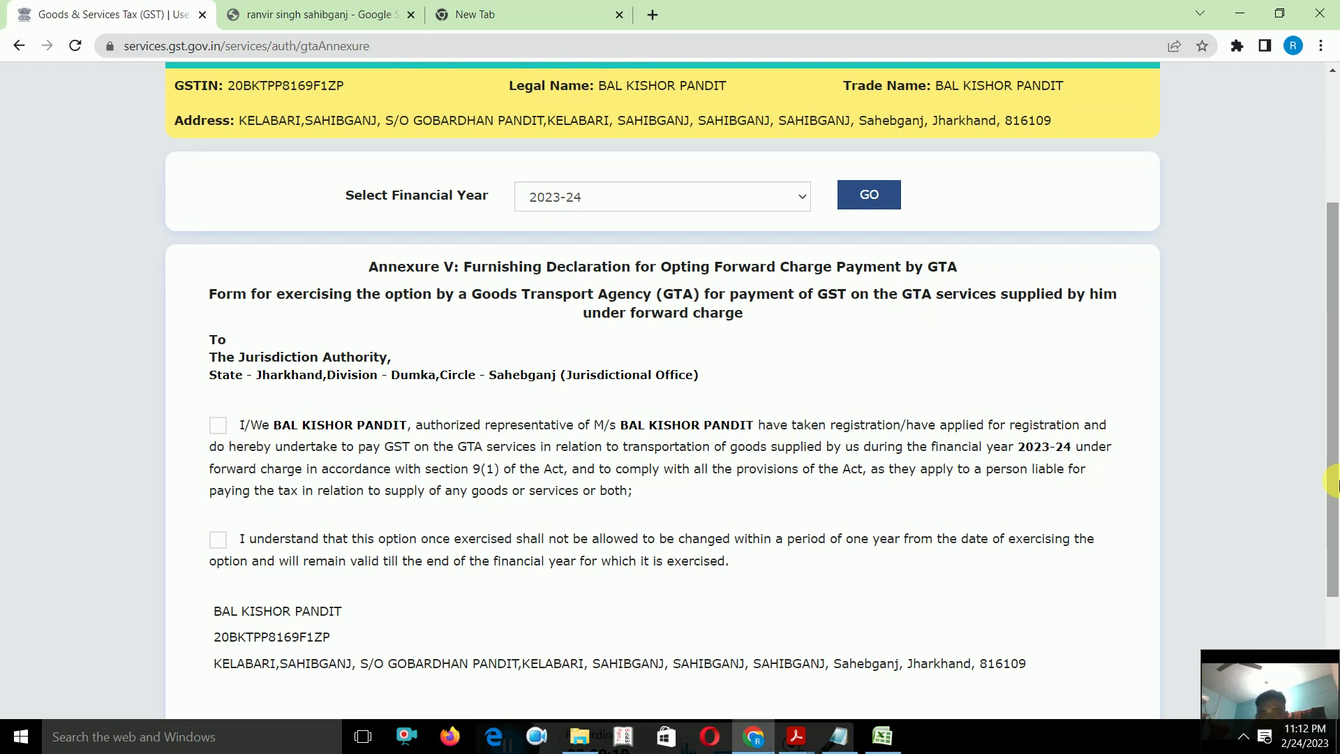
left_click_drag(1333, 481, 1332, 545)
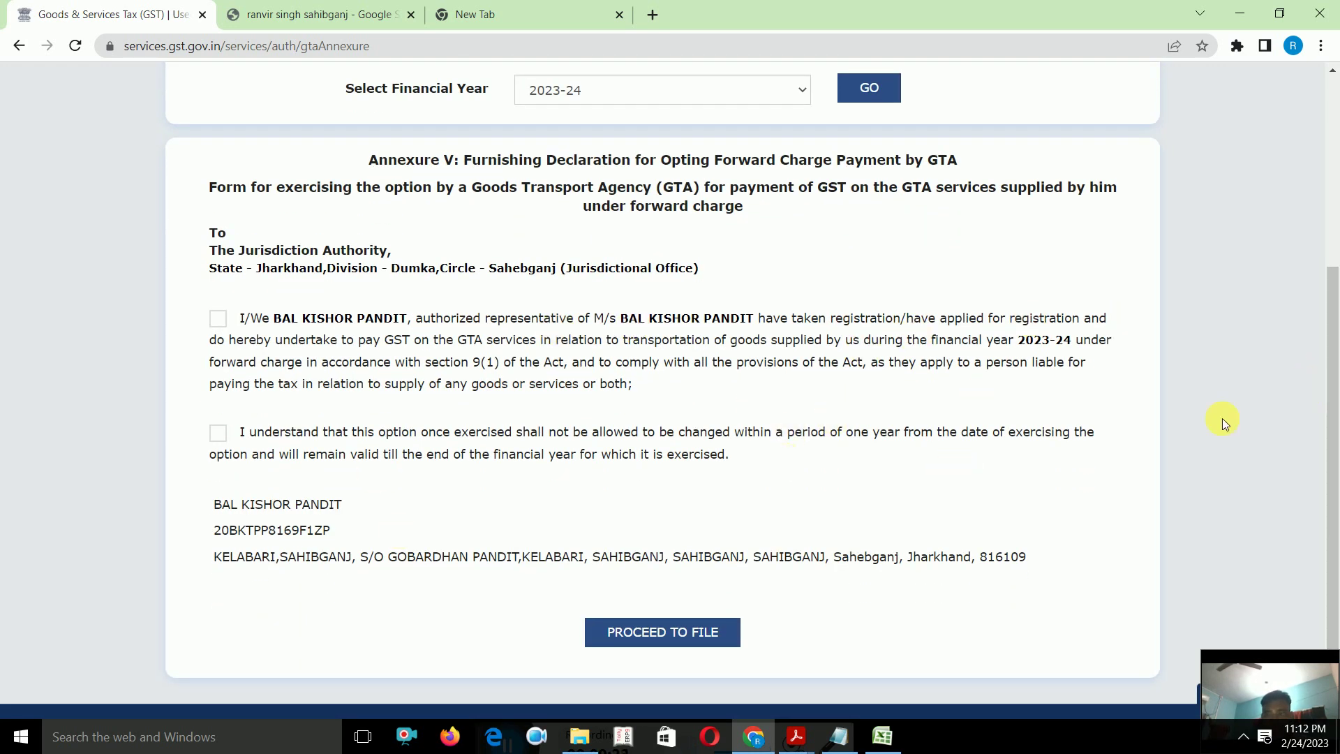
scroll(1301, 392, "up", 3)
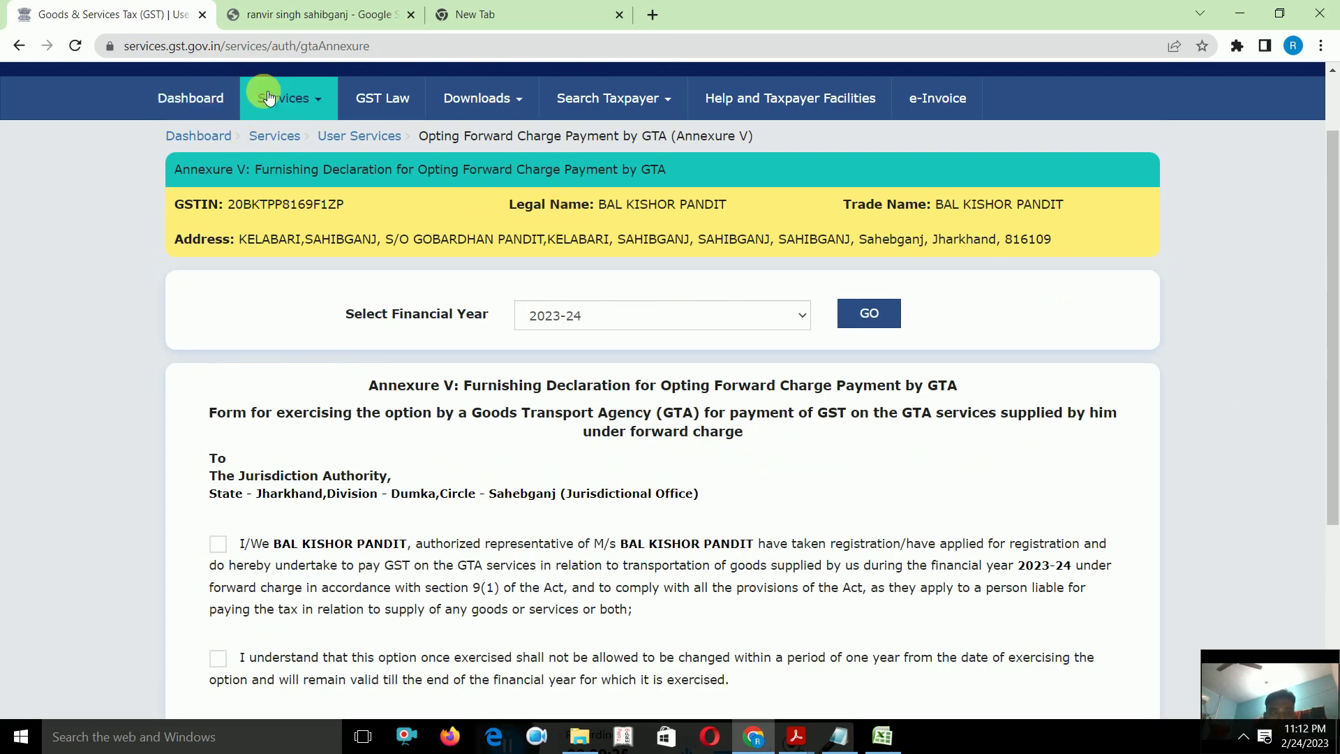
left_click(287, 102)
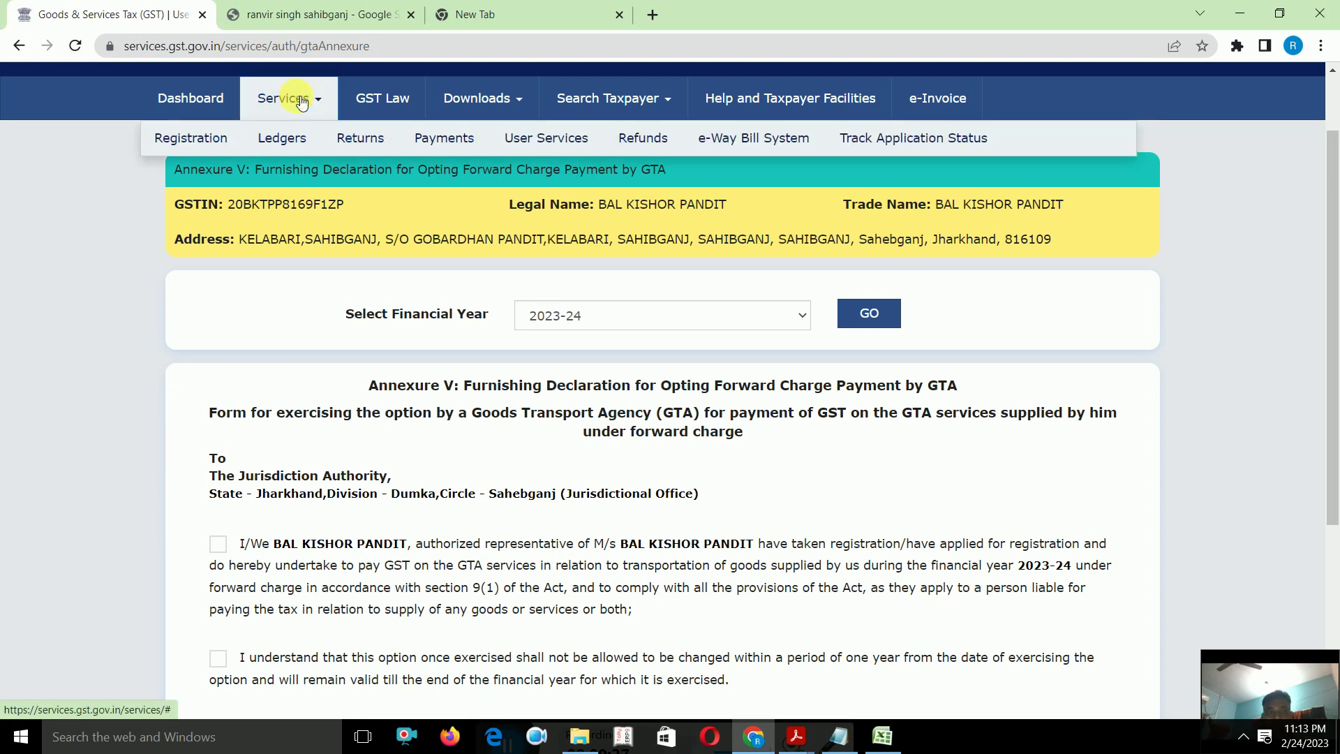
mouse_move(382, 151)
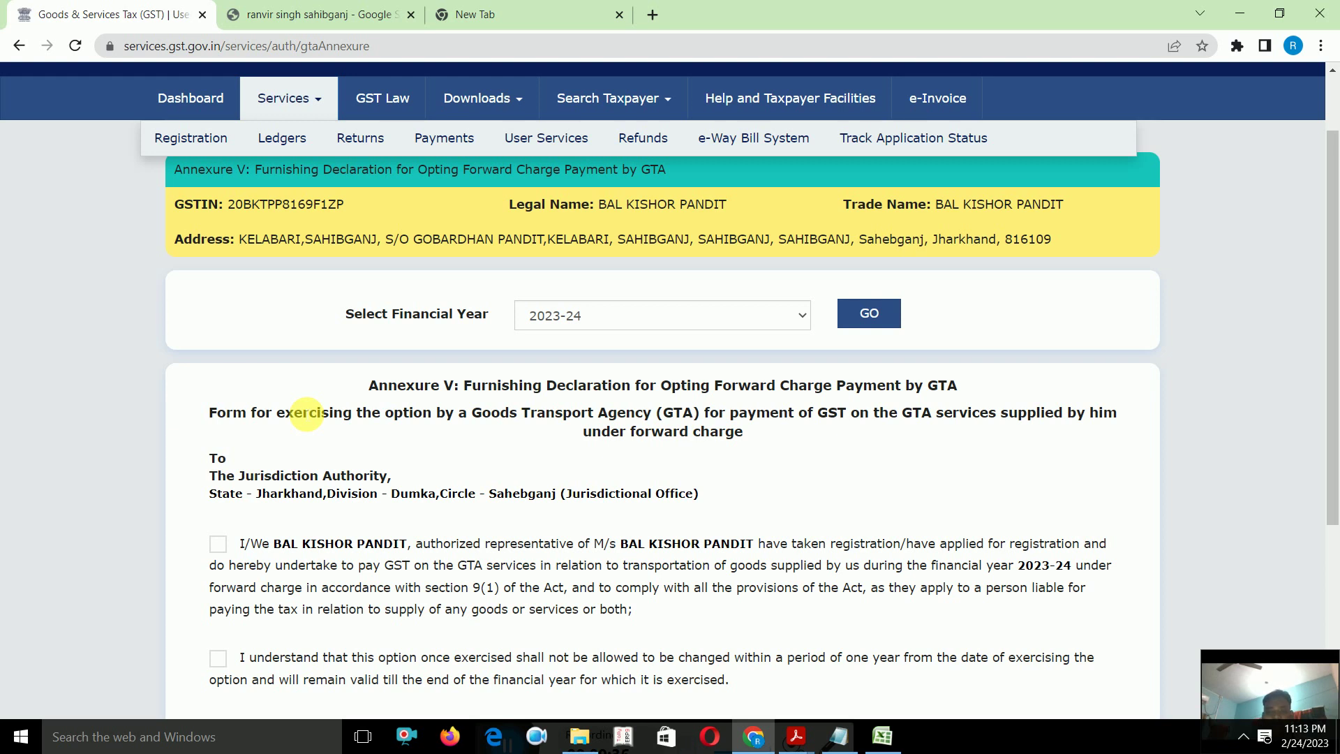
key("alt+Tab")
key("alt+Tab")
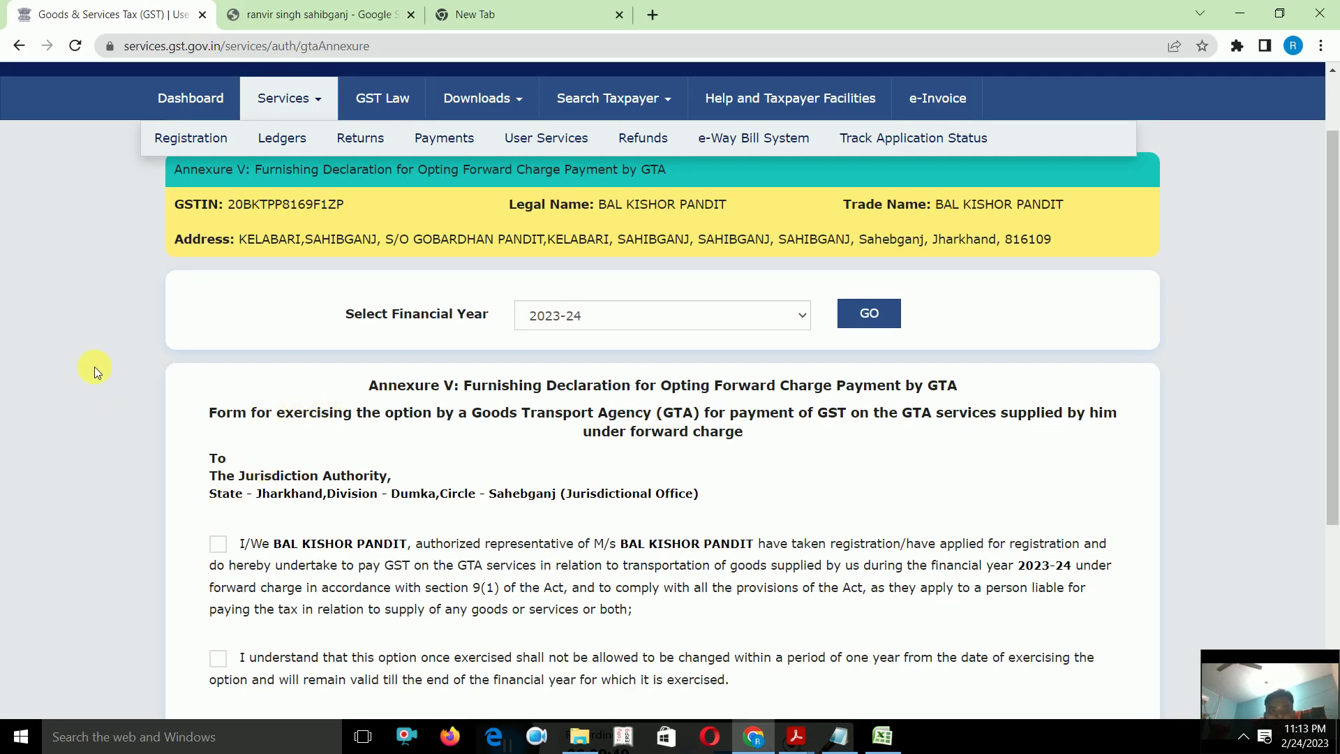
mouse_move(530, 146)
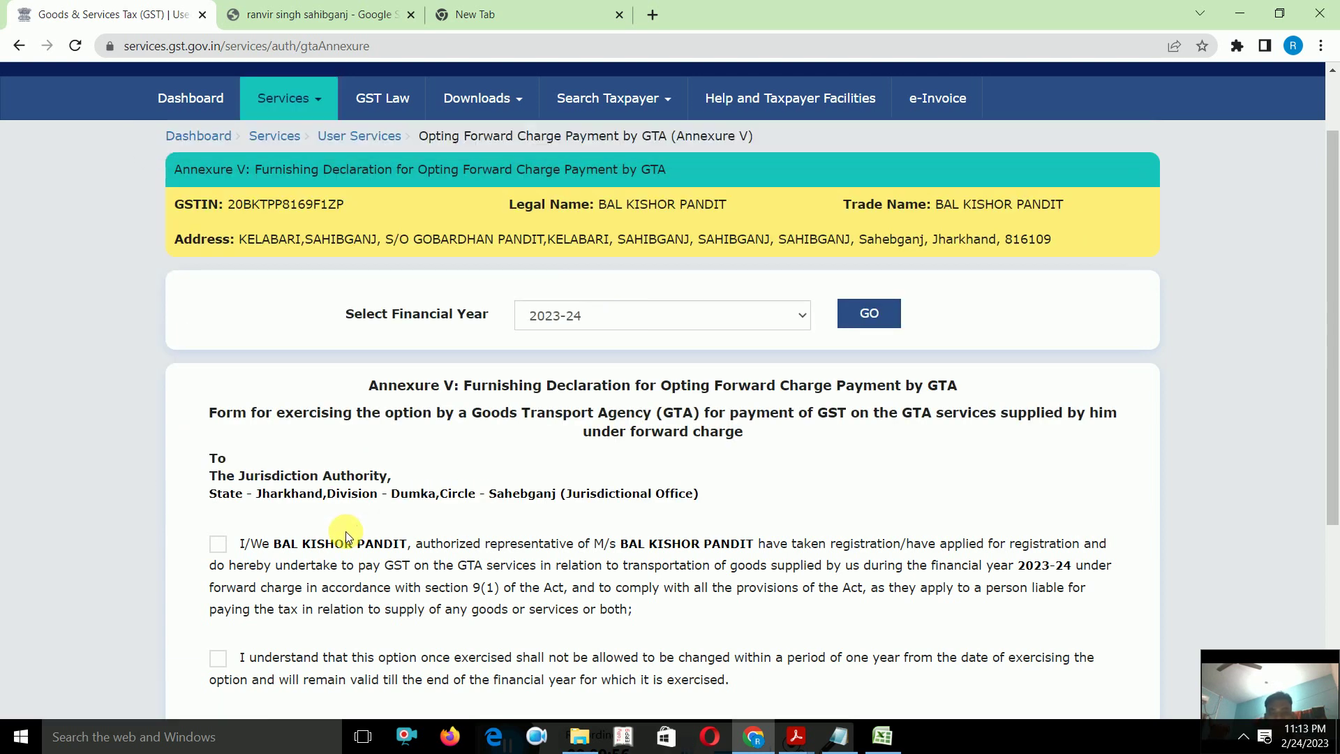
Review the 2023-24 Annexure V declaration from the taxpayer details through both undertakings to the filing option, and return to the portal dashboard.
left_click_drag(1331, 359, 1333, 504)
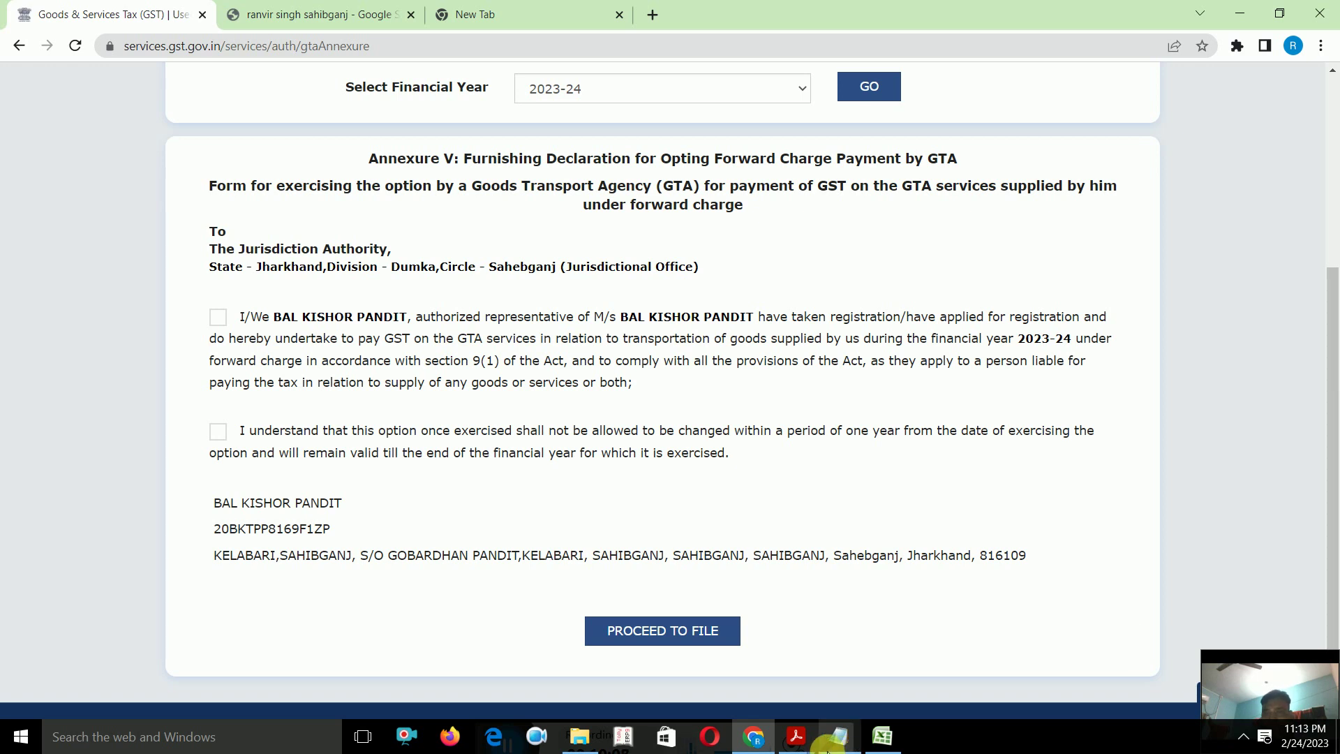
mouse_move(860, 740)
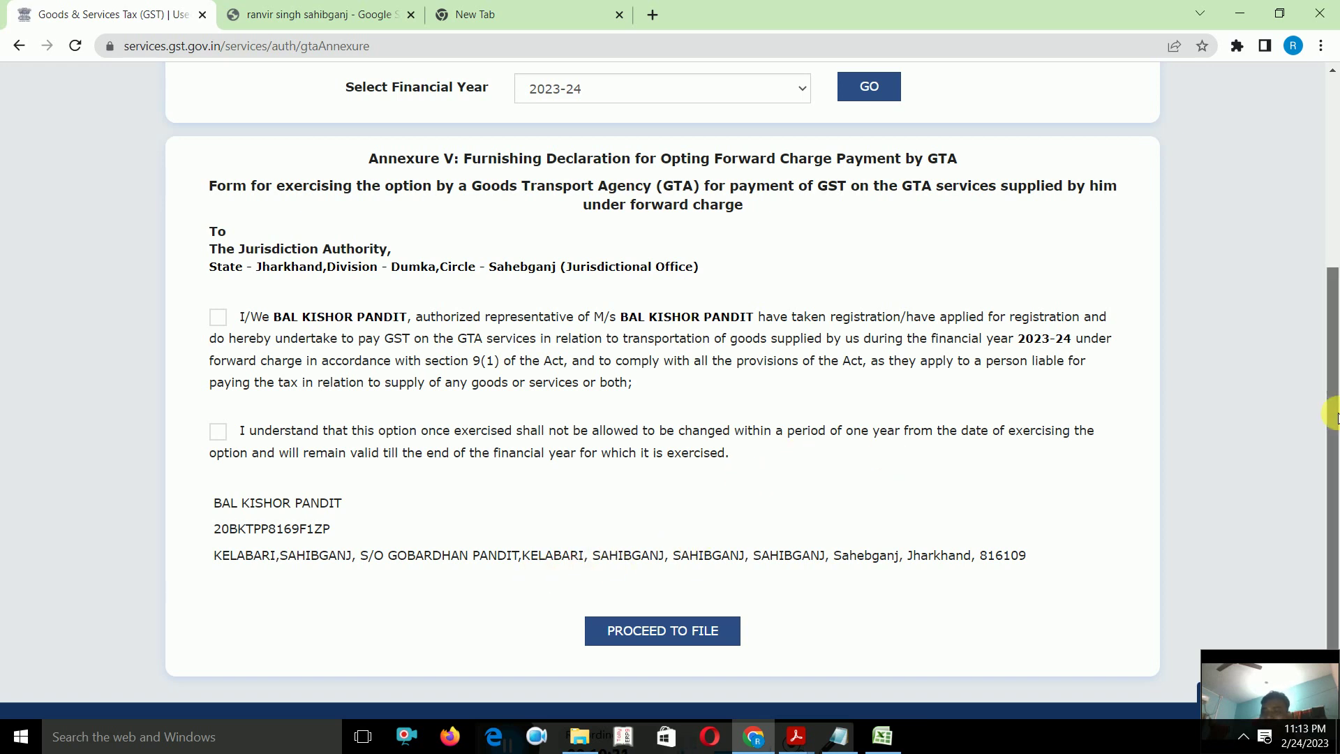
left_click_drag(1332, 390, 1333, 197)
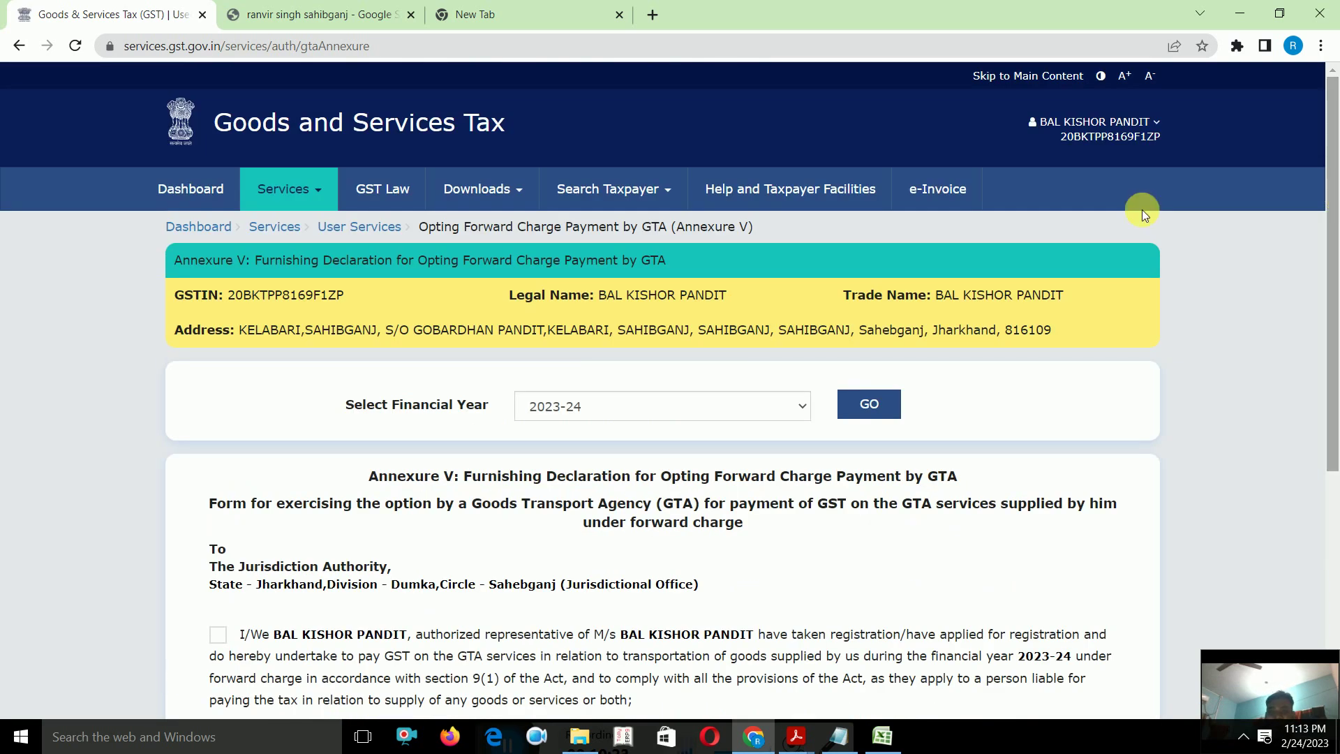
left_click(293, 192)
mouse_move(360, 232)
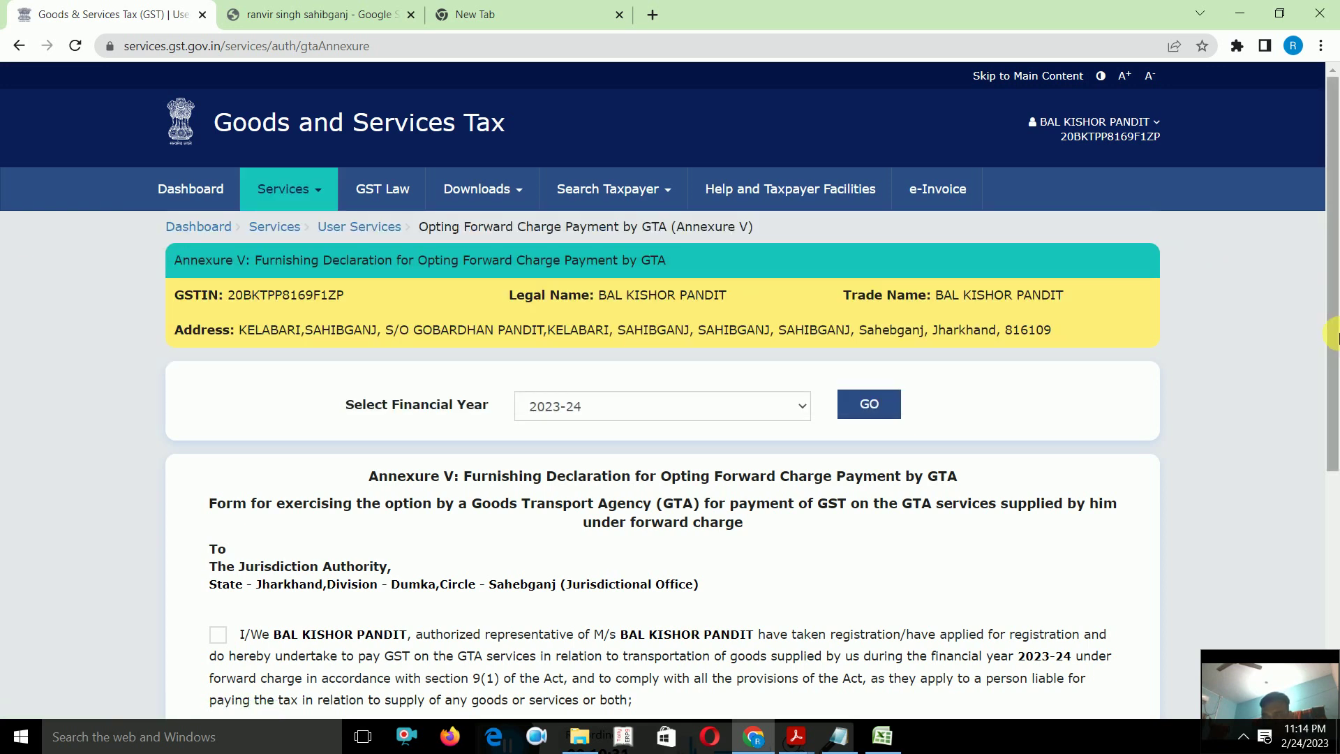
scroll(1332, 338, "down", 5)
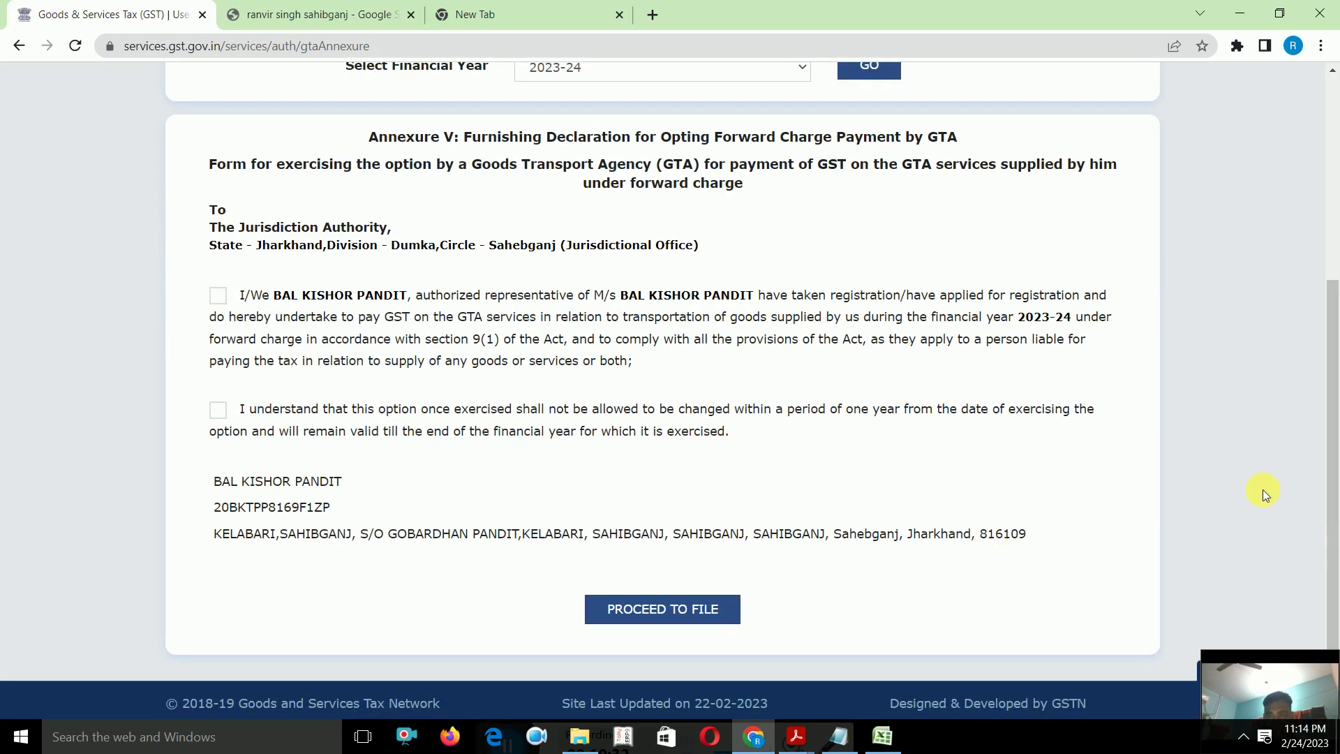
scroll(1332, 328, "up", 3)
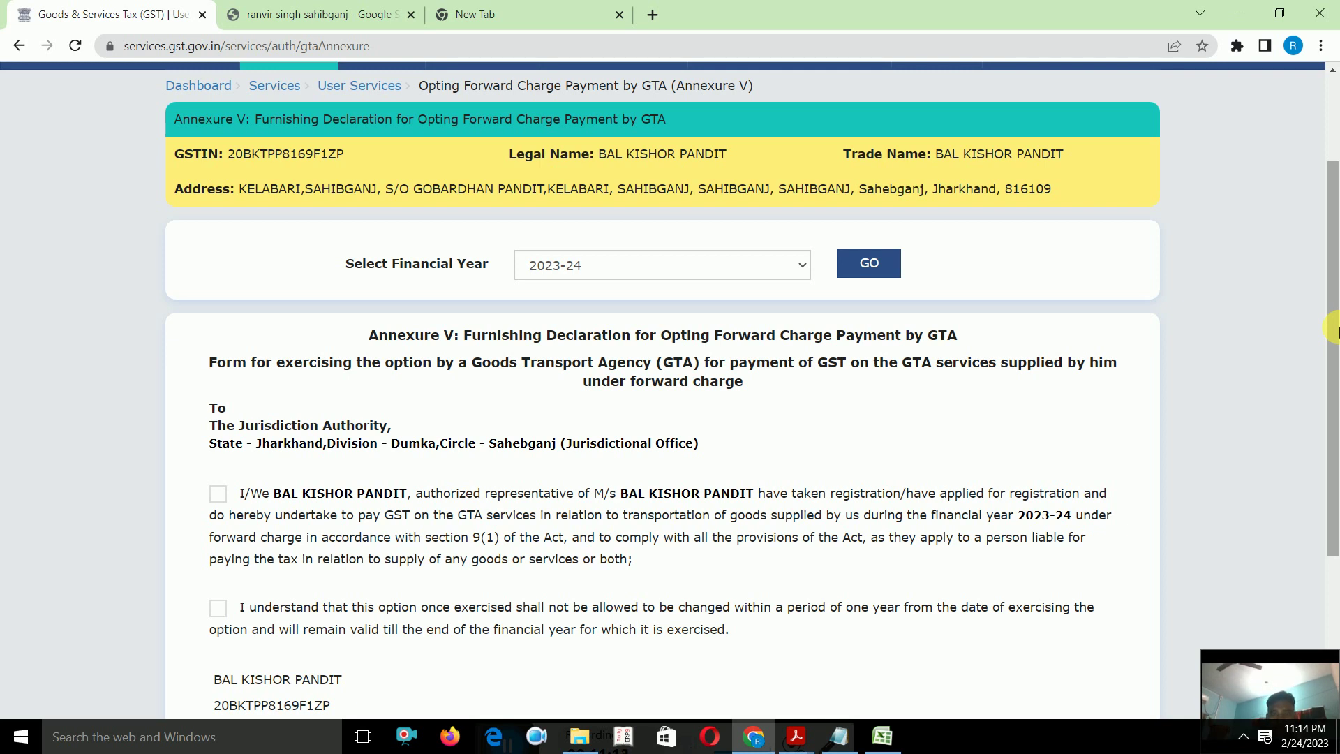
left_click_drag(1333, 328, 1333, 426)
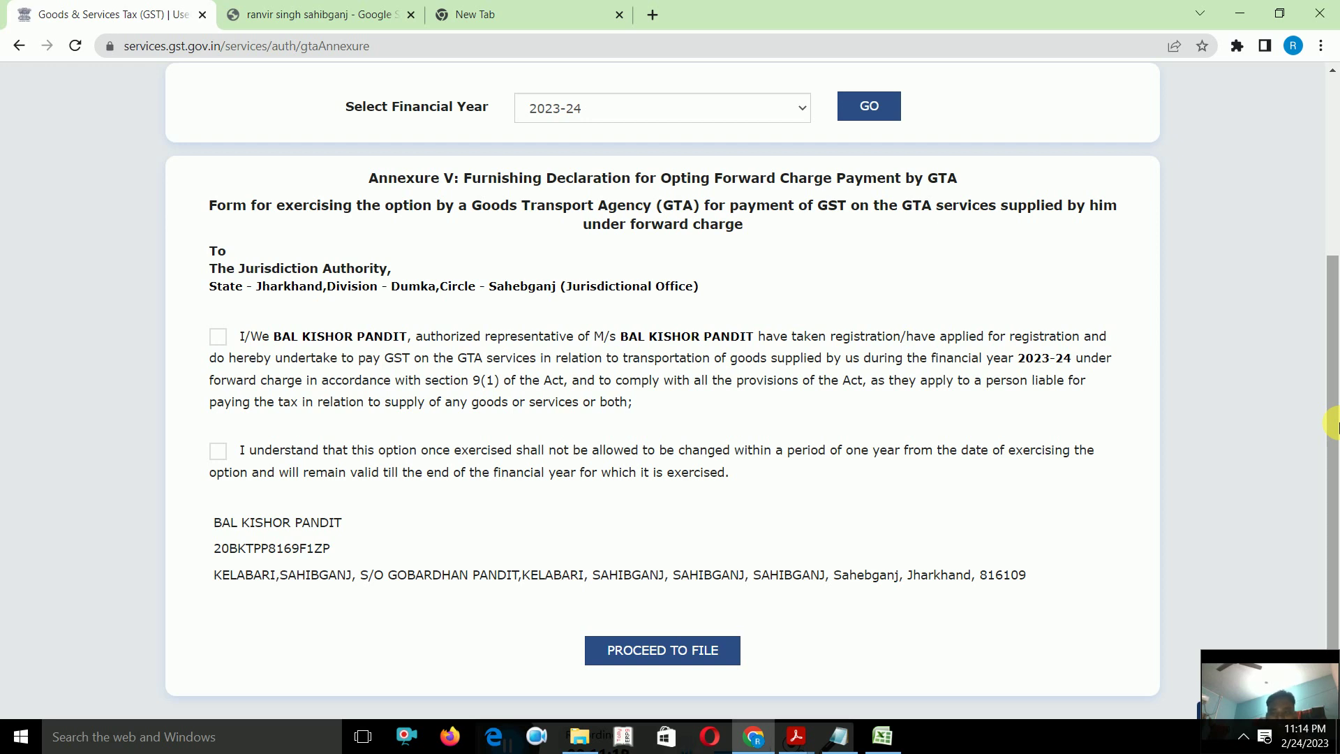
left_click_drag(1333, 426, 1334, 307)
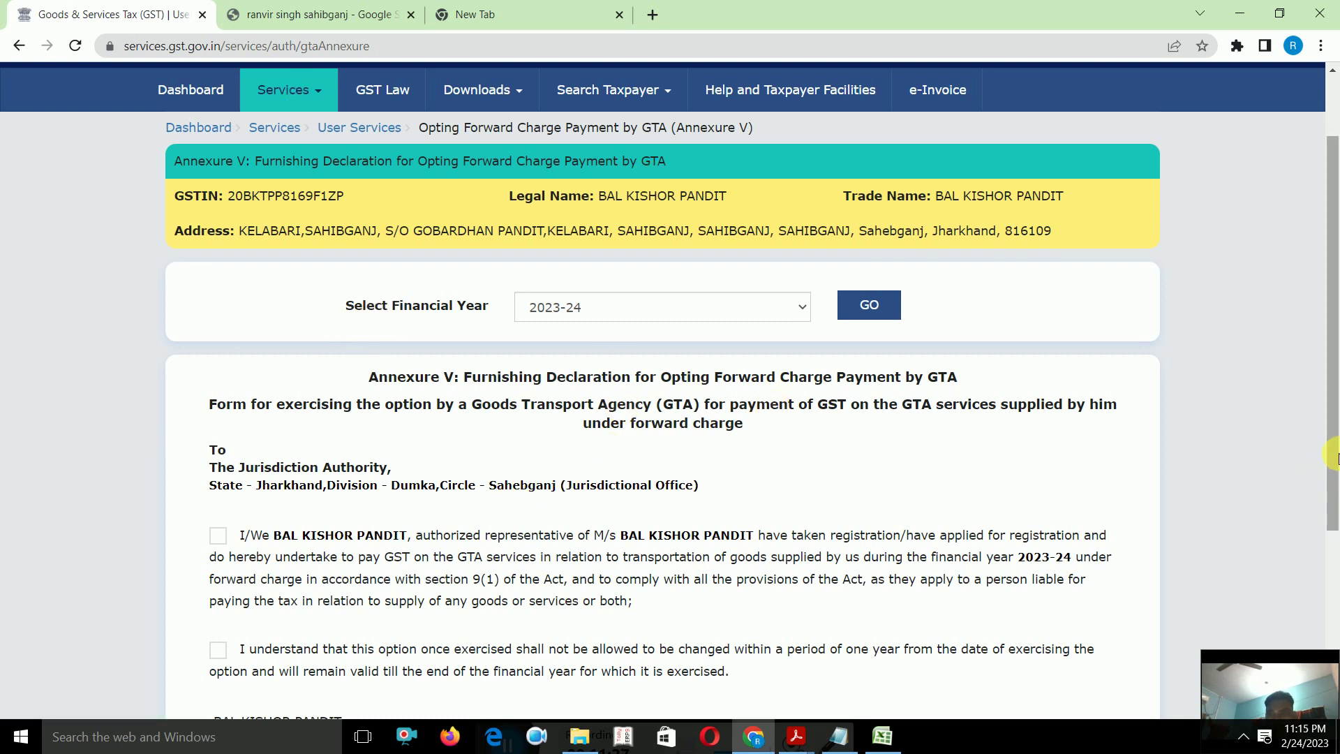
left_click_drag(1334, 457, 1334, 558)
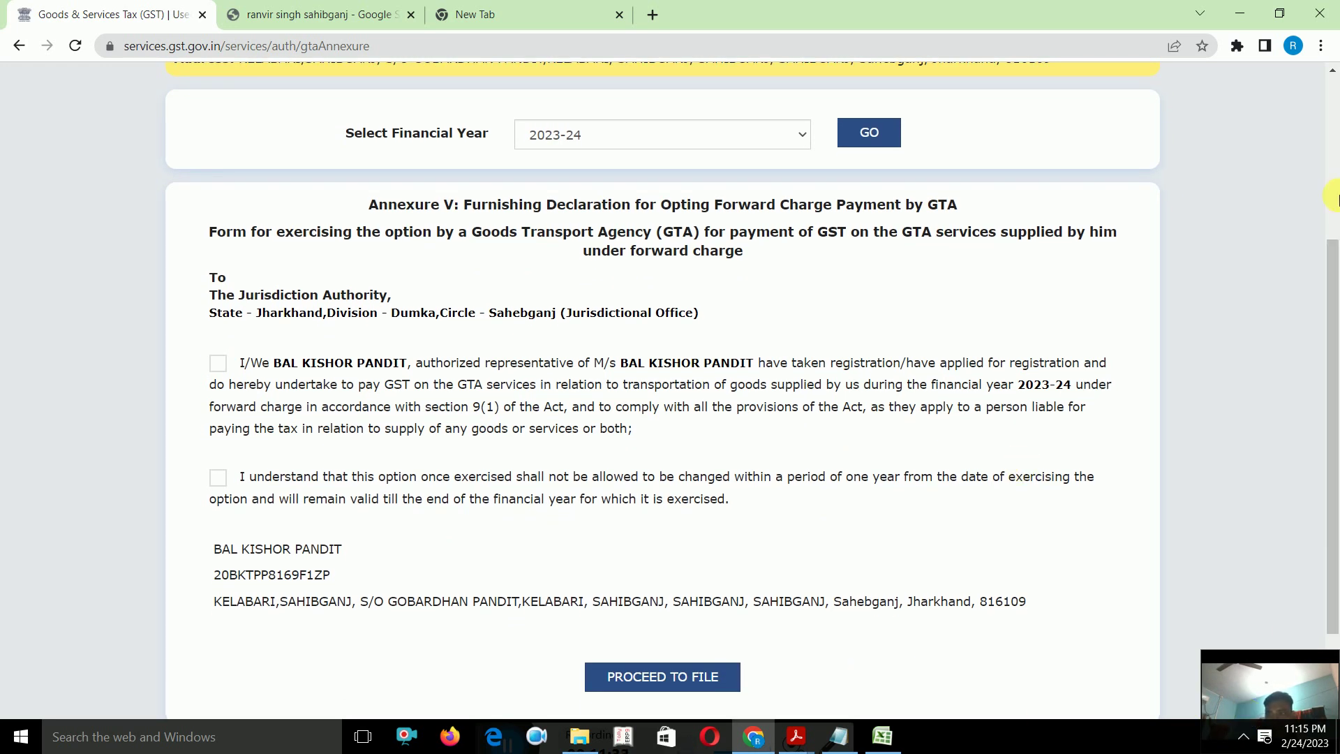
left_click(1334, 198)
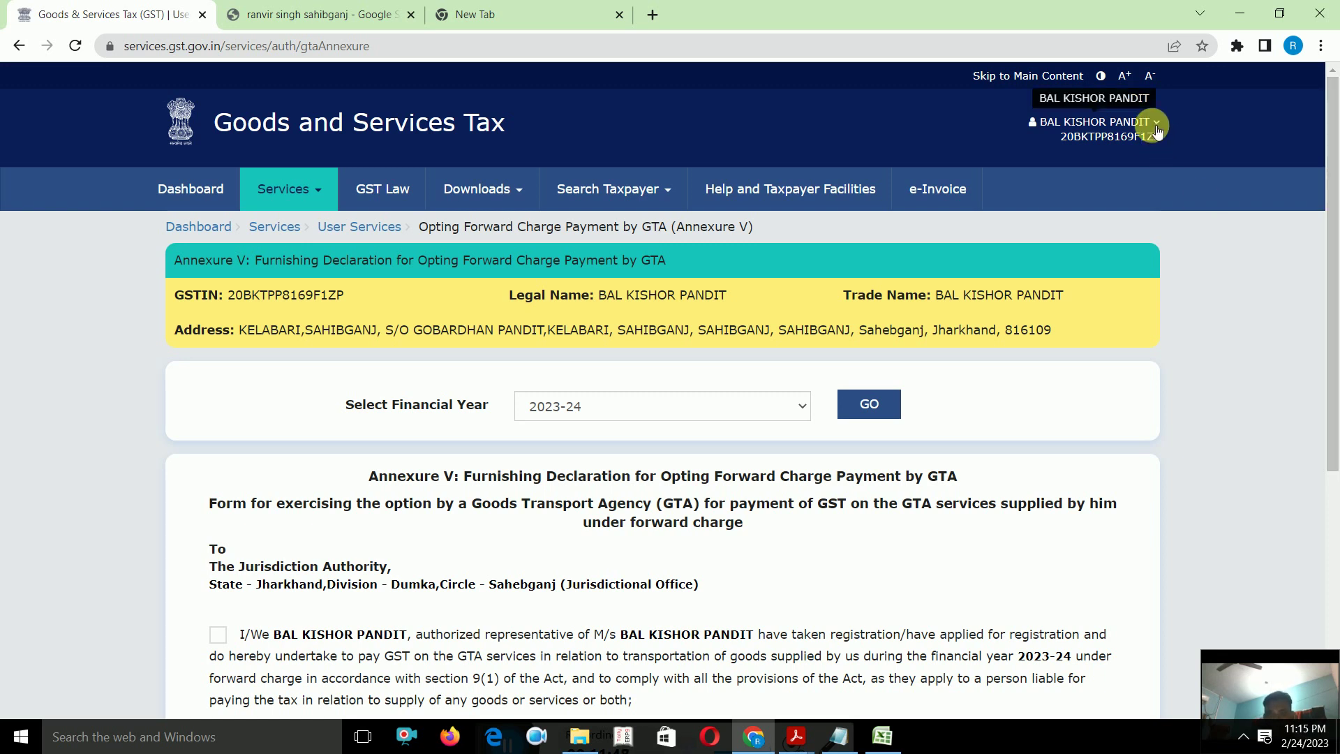
scroll(1333, 388, "down", 5)
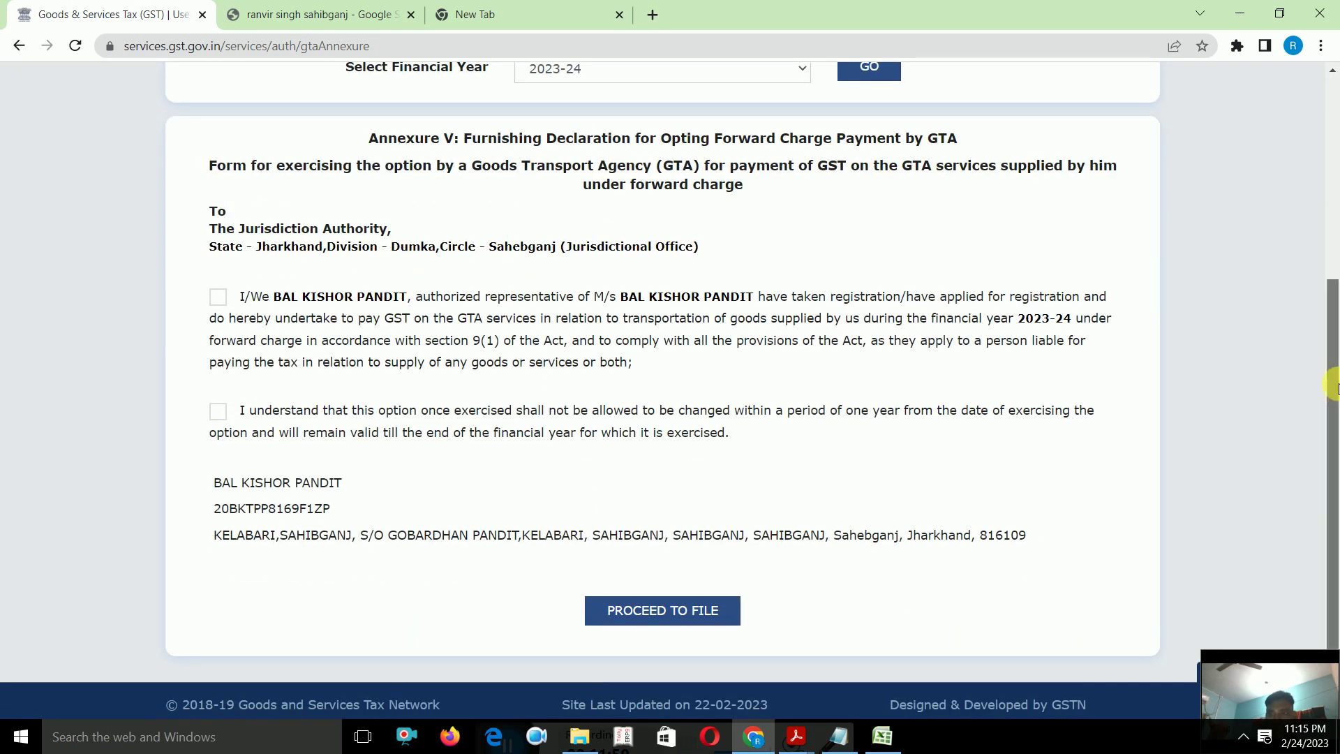
scroll(1333, 387, "up", 3)
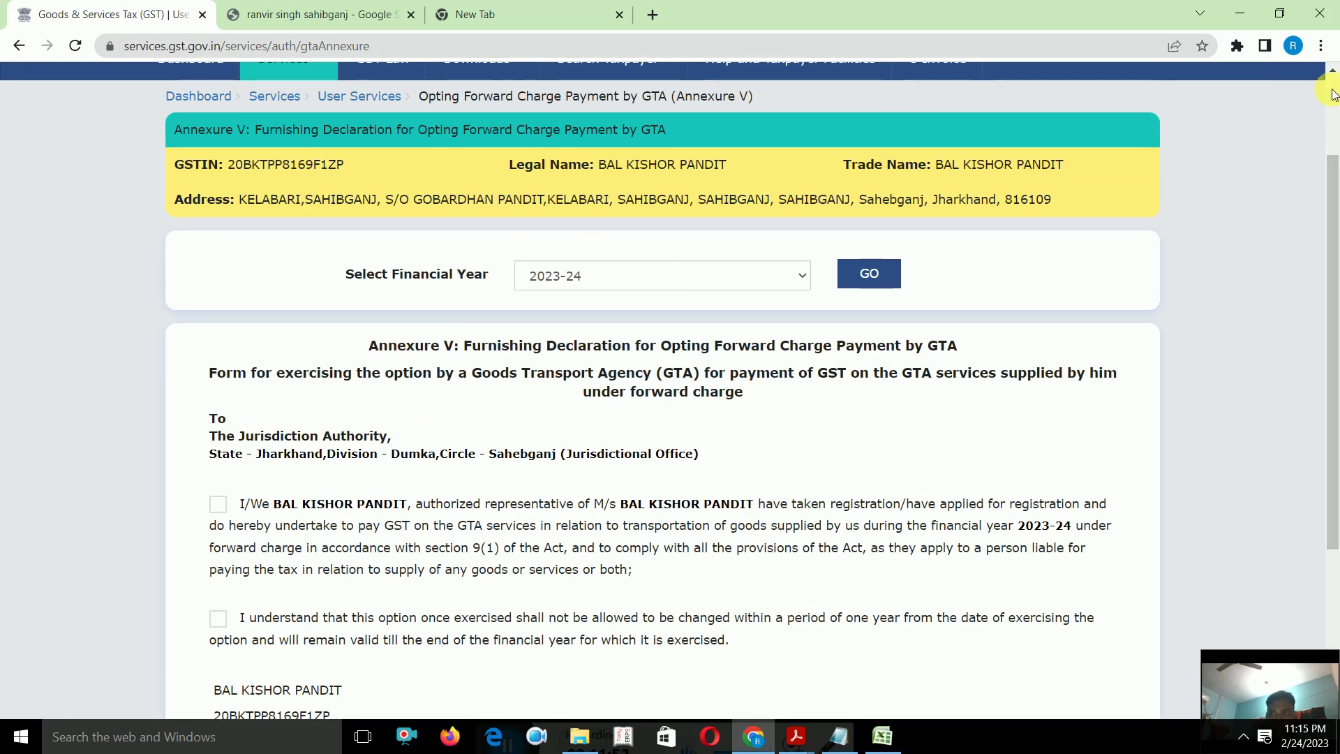
scroll(1333, 94, "up", 2)
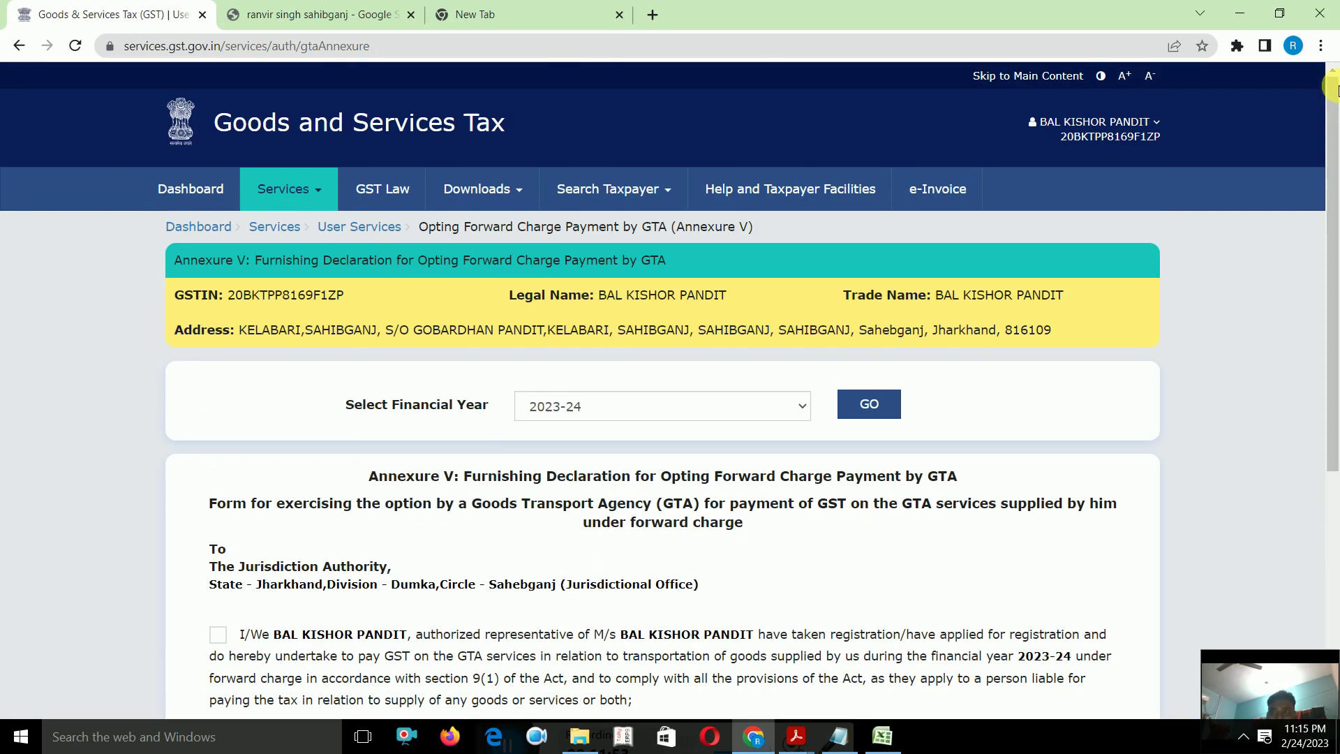
left_click(187, 204)
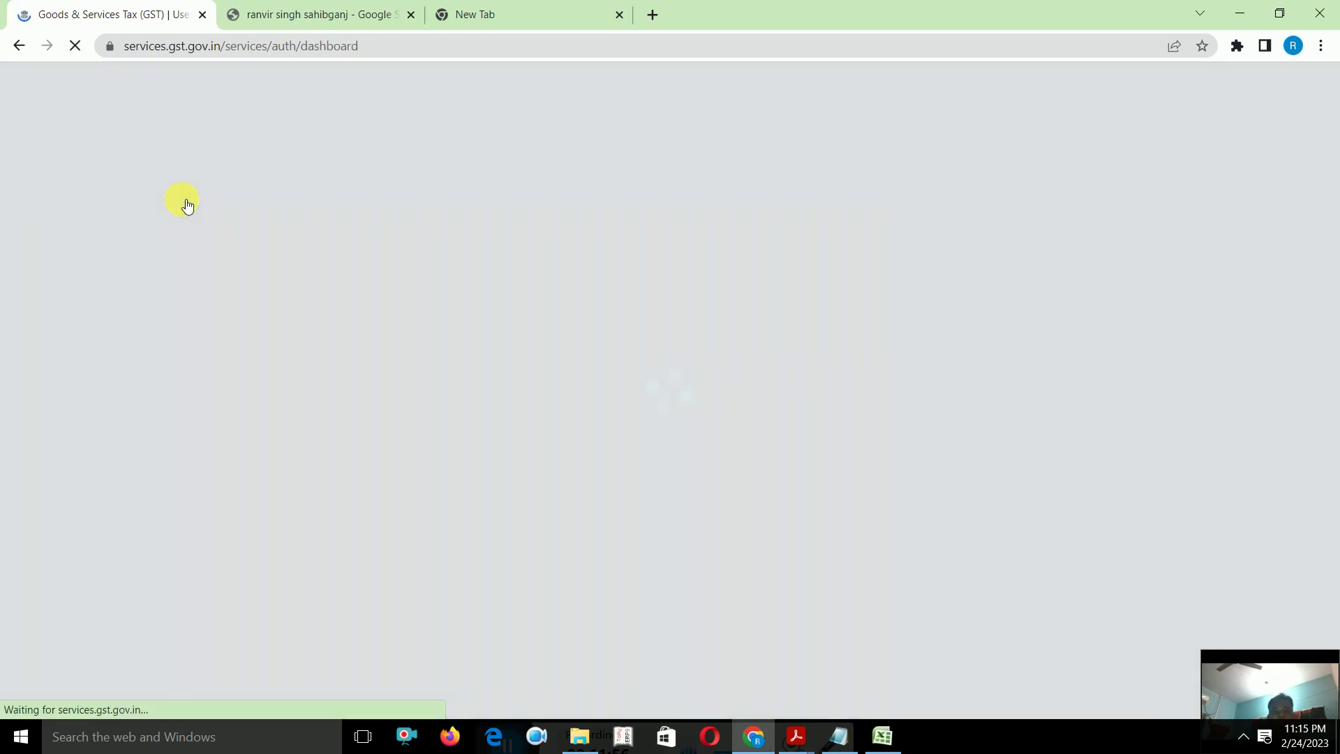
Switch to Acrobat Reader and view Heading 9965 in the 11/2017 rate notification, followed by entry 21B in the 12/2017 exemption notification.
key("alt+Tab")
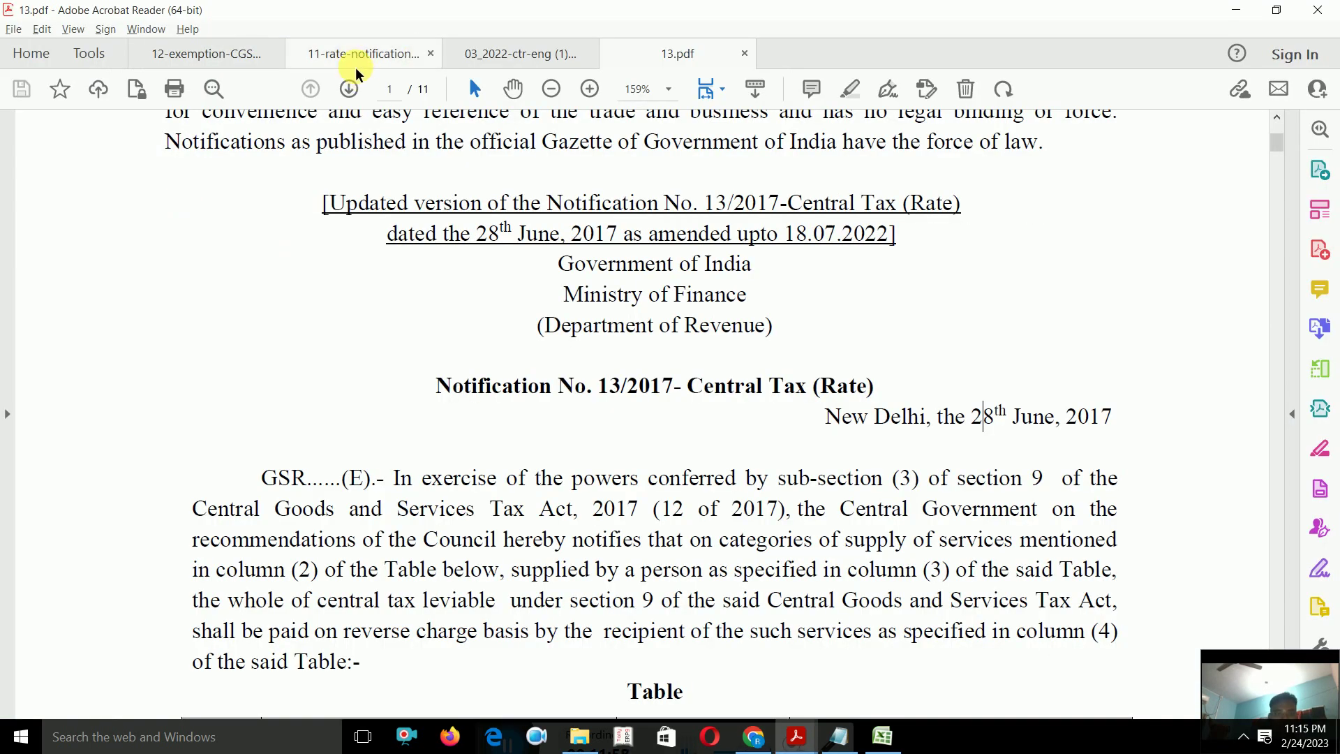
left_click(356, 67)
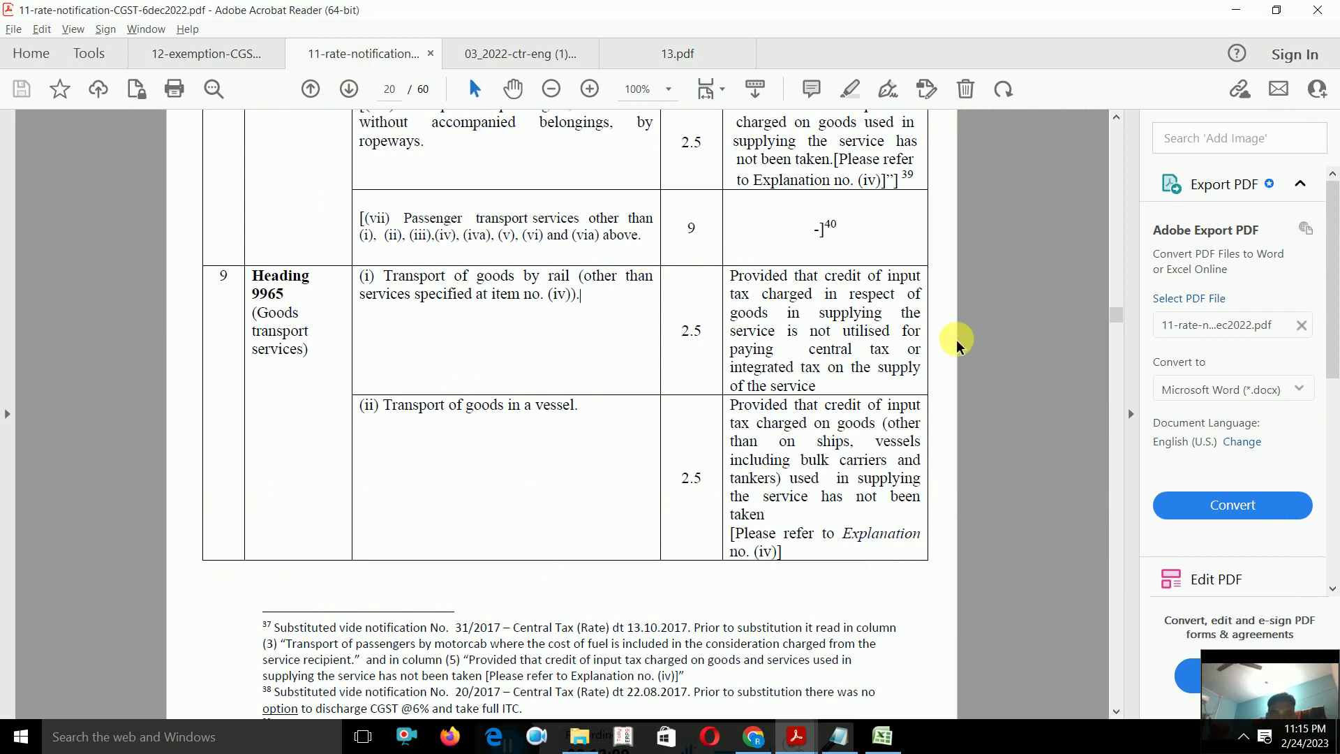
left_click(181, 61)
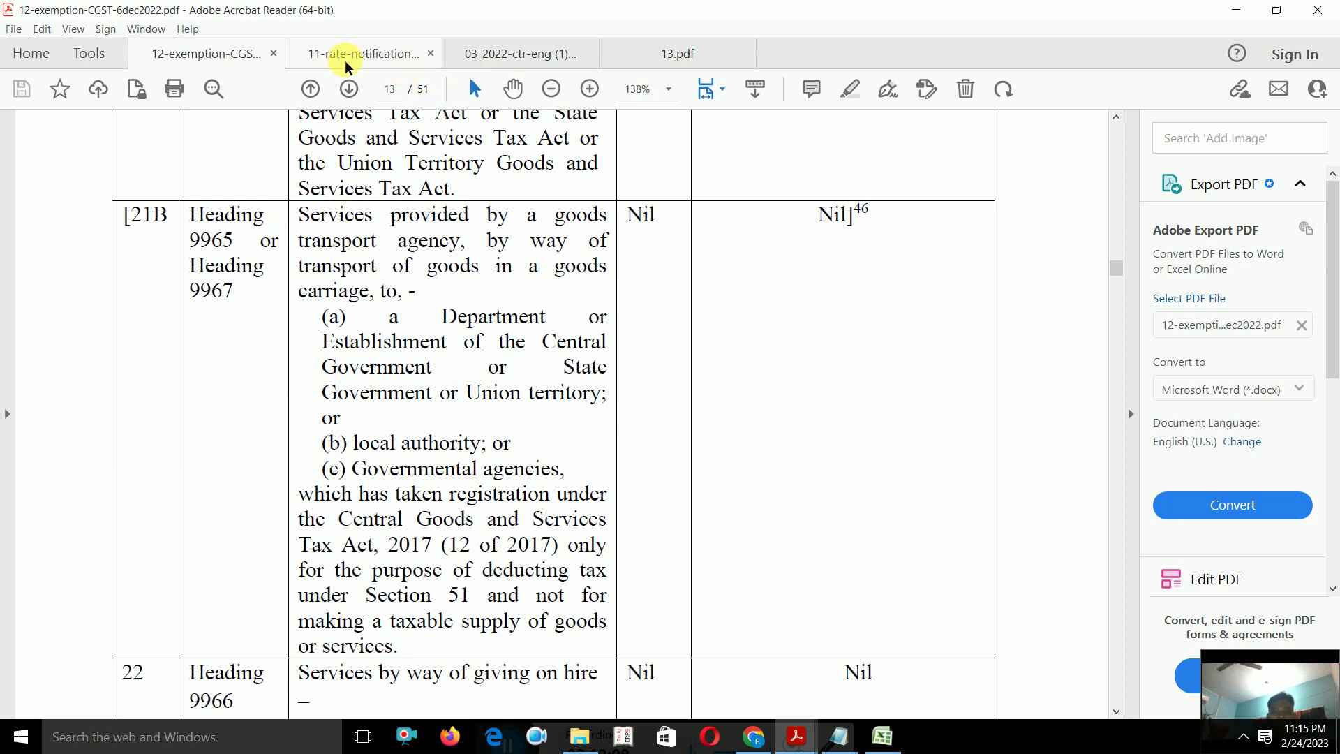
Review the Notepad list of notifications 11, 12 and 13/2017 and the 12% and 5% rates alongside the exemption PDF.
key("alt+Tab")
key("alt+Tab")
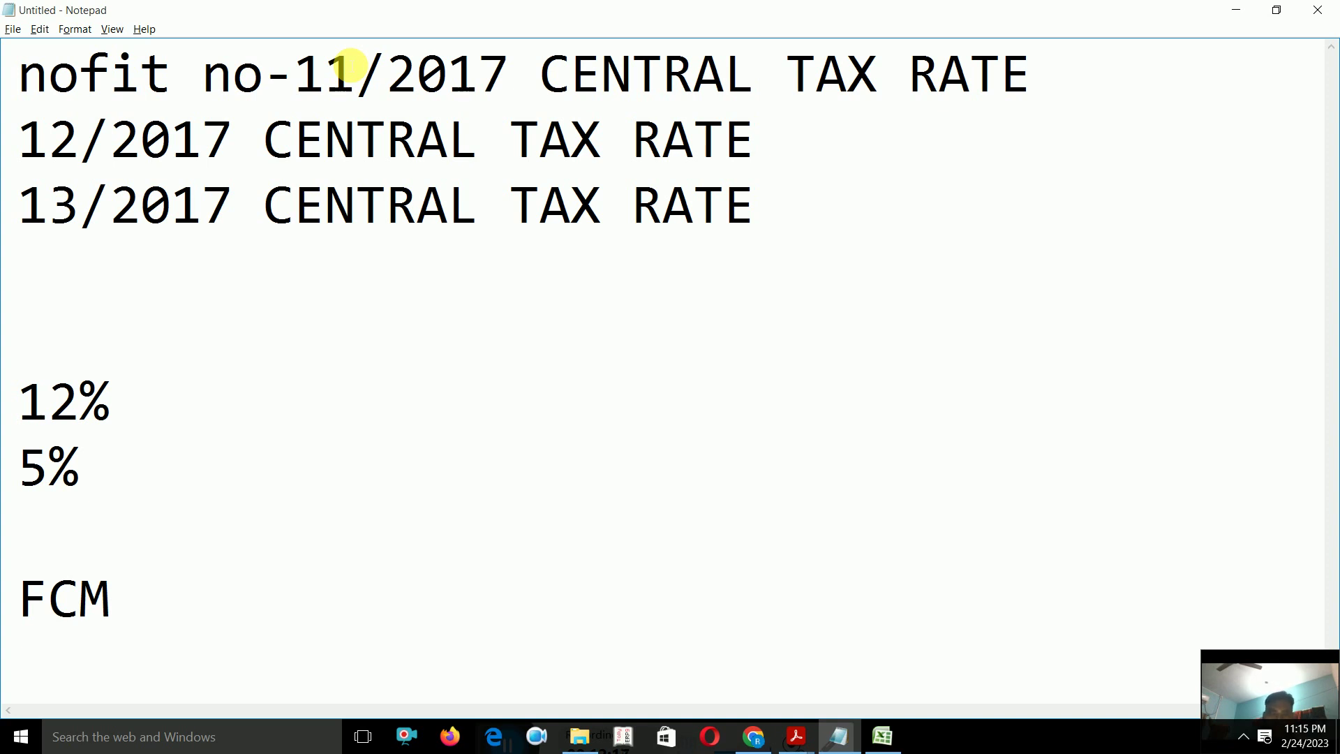
key("alt")
key("alt+Tab")
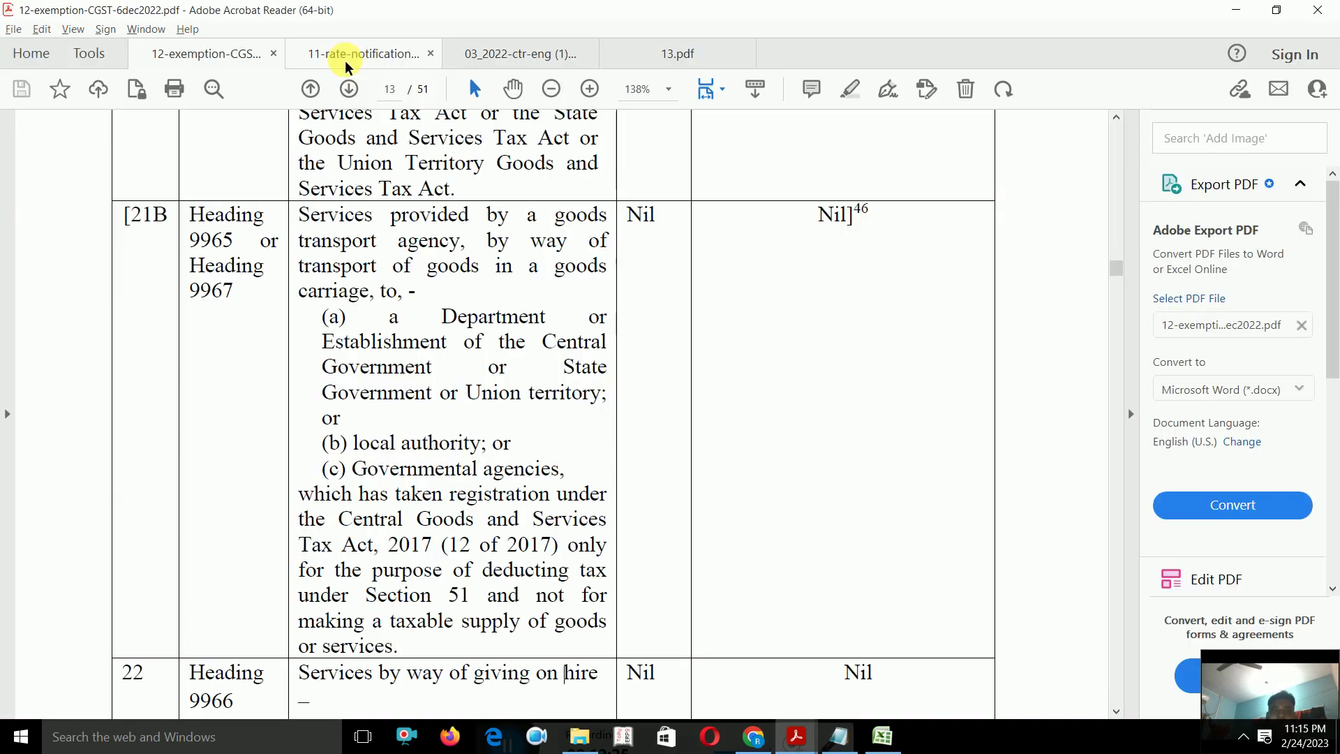
key("alt+Tab")
key("alt+Tab")
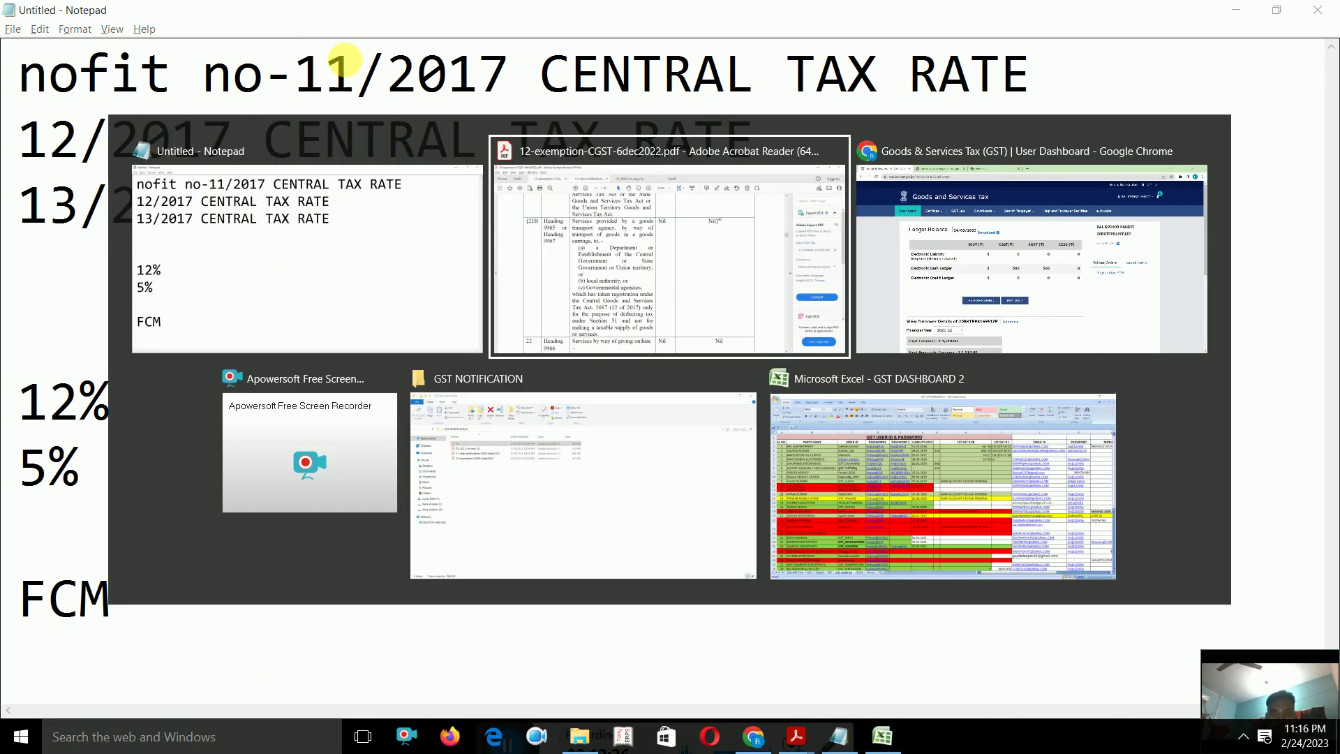
key("alt+Tab")
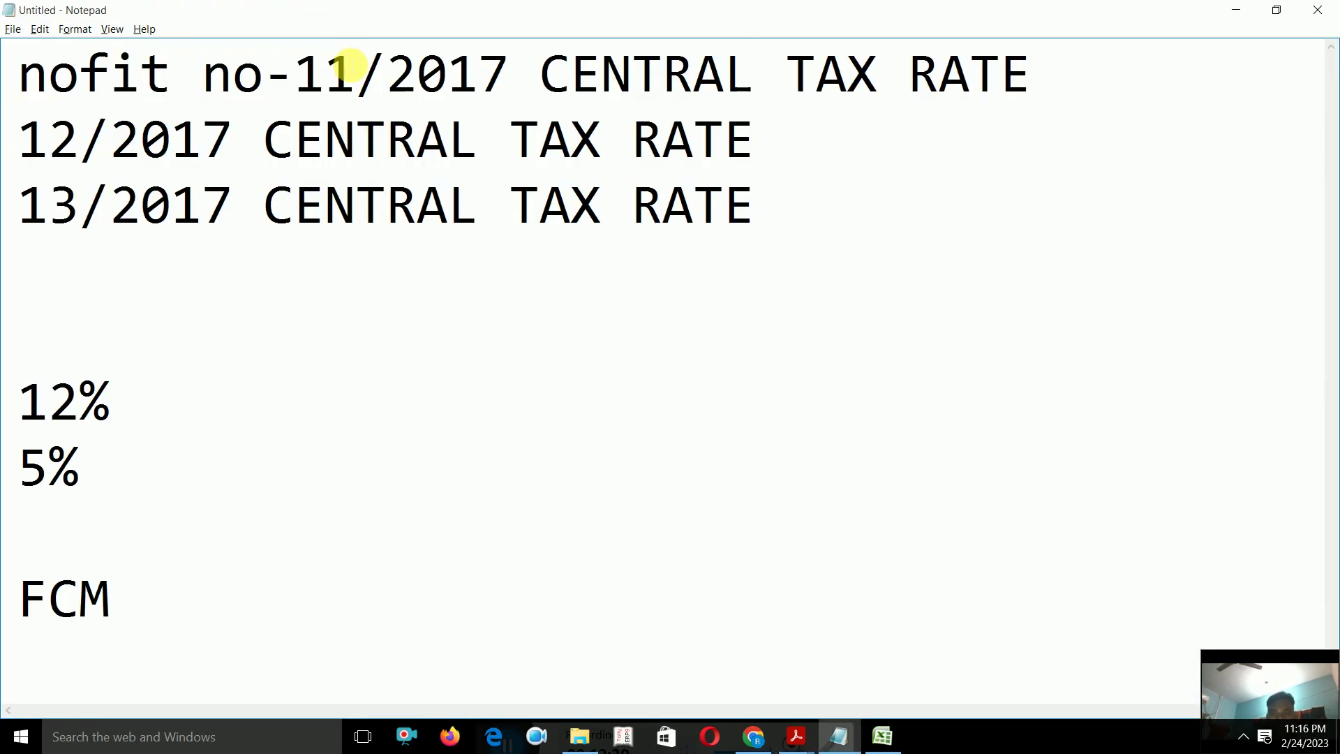
key("alt+Tab")
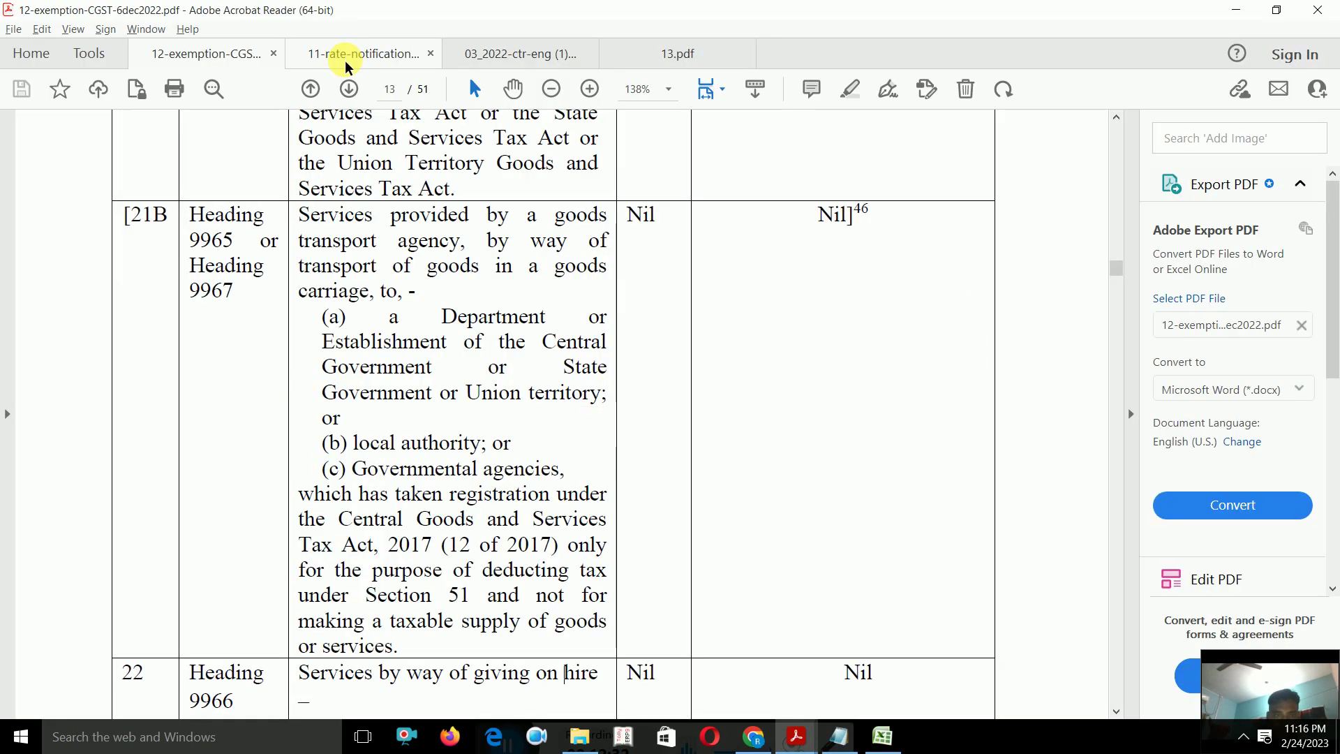
Switch to the GST portal in Chrome and open the user service Opting Forward Charge Payment by GTA (Annexure V).
key("alt+Tab")
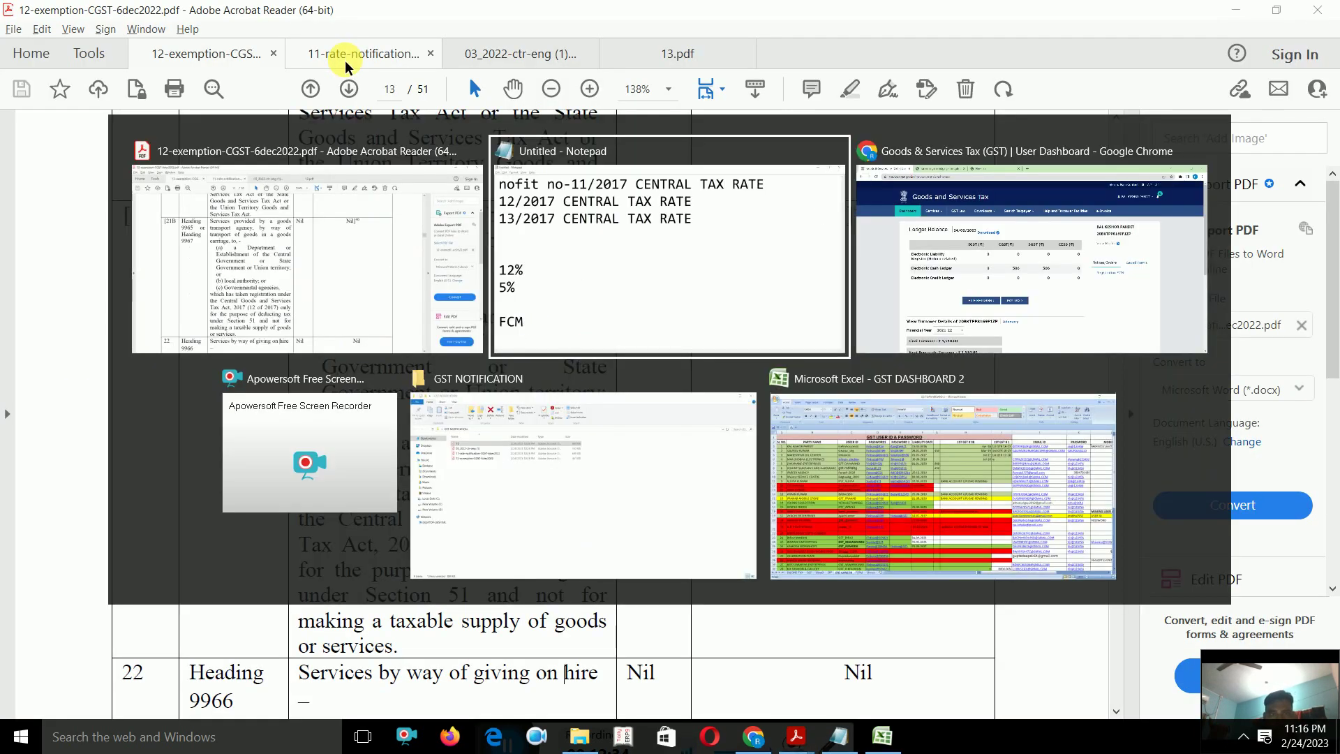
key("alt+Tab")
key("alt+Tab")
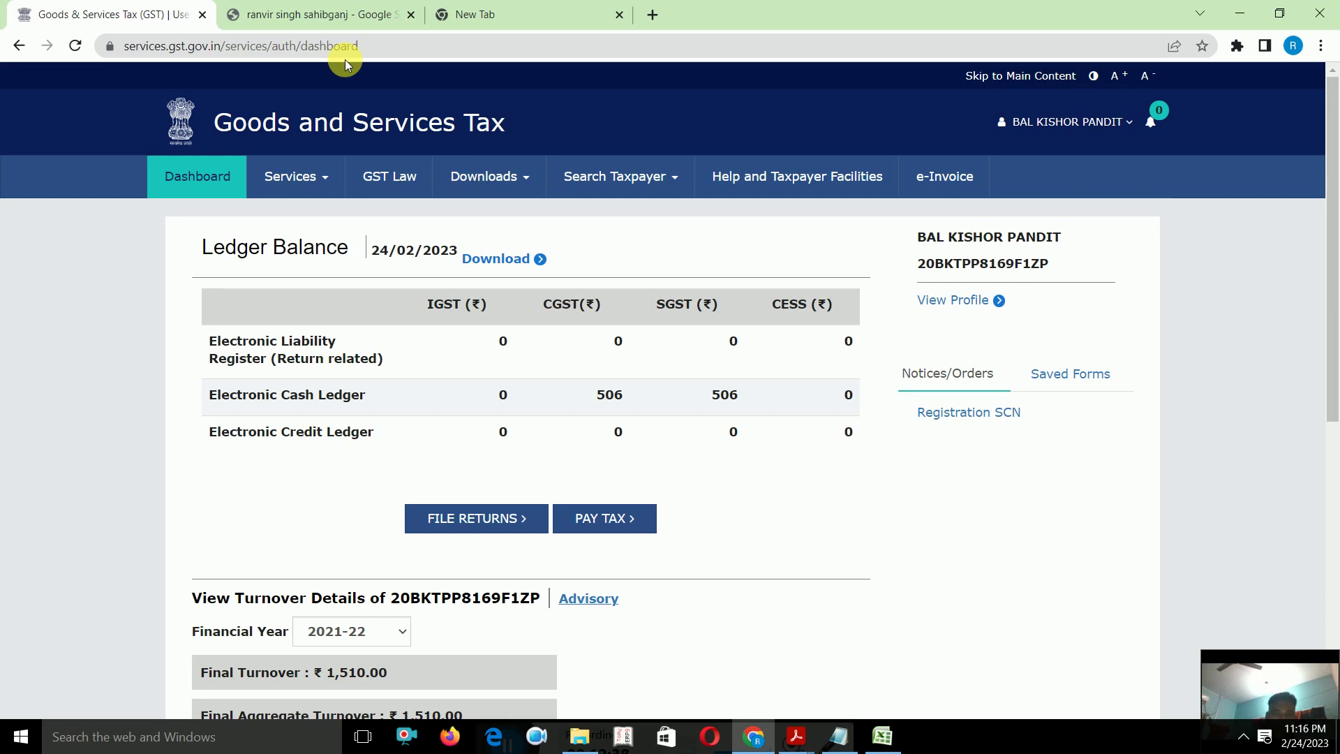
left_click(327, 196)
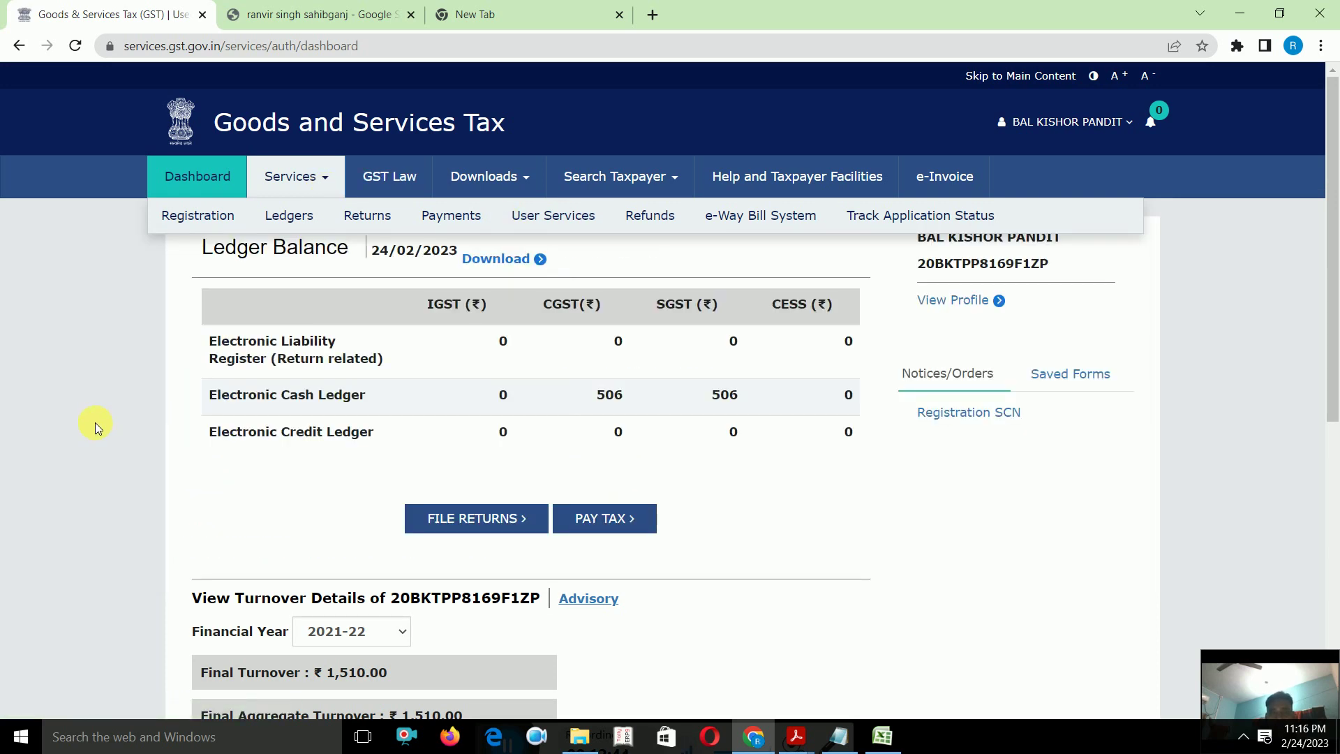
mouse_move(517, 216)
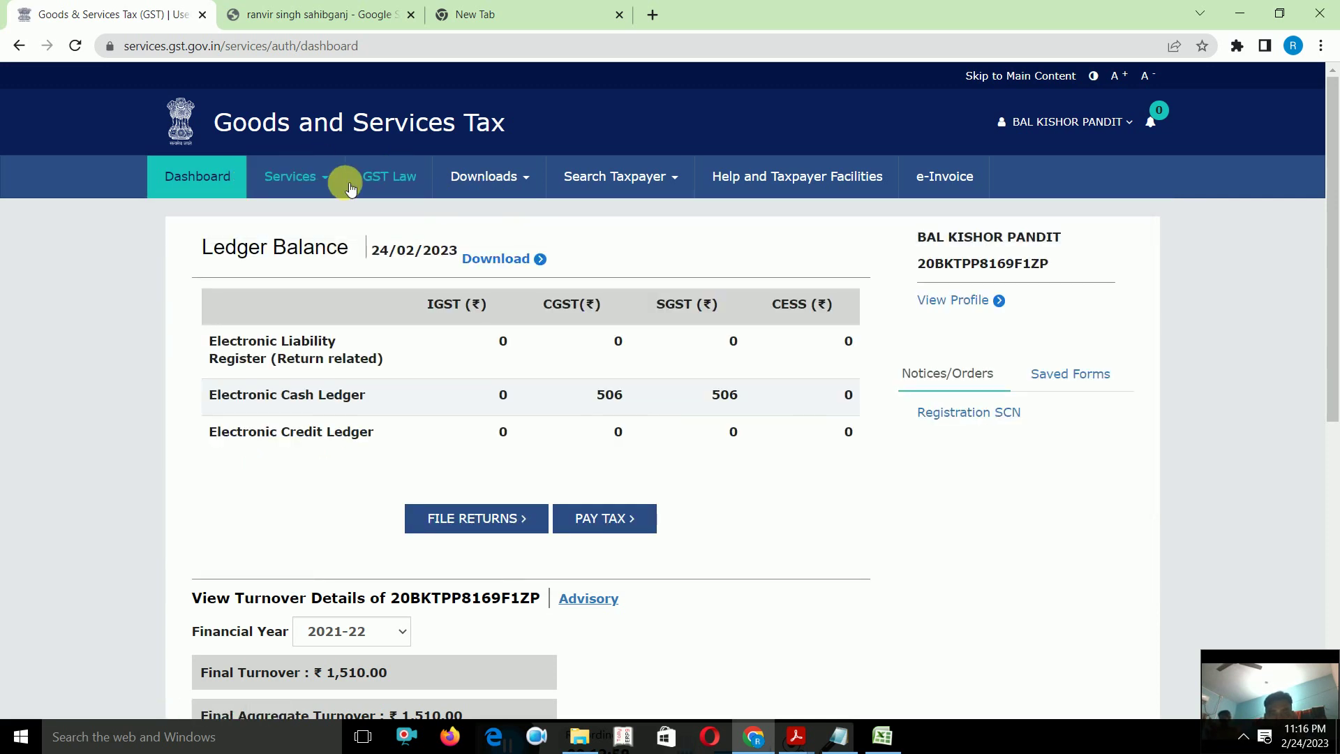
mouse_move(314, 180)
mouse_move(556, 229)
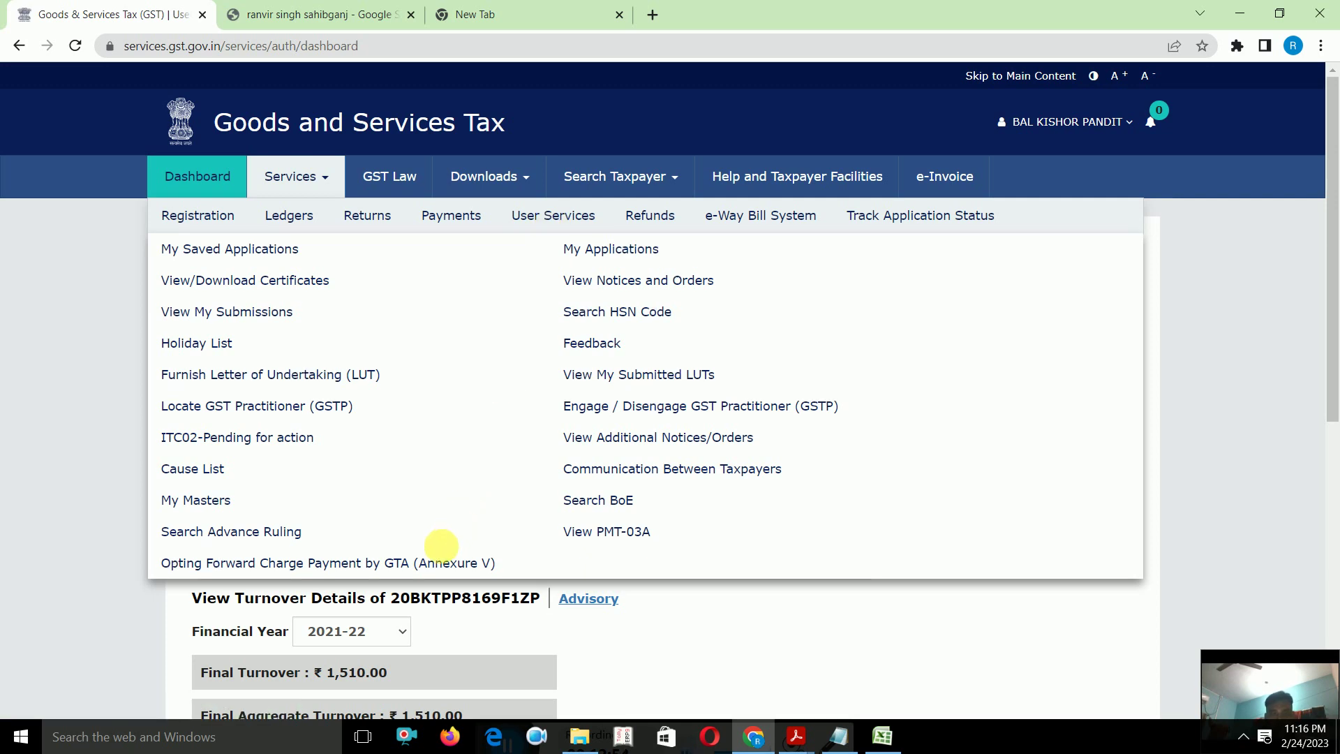
left_click(433, 562)
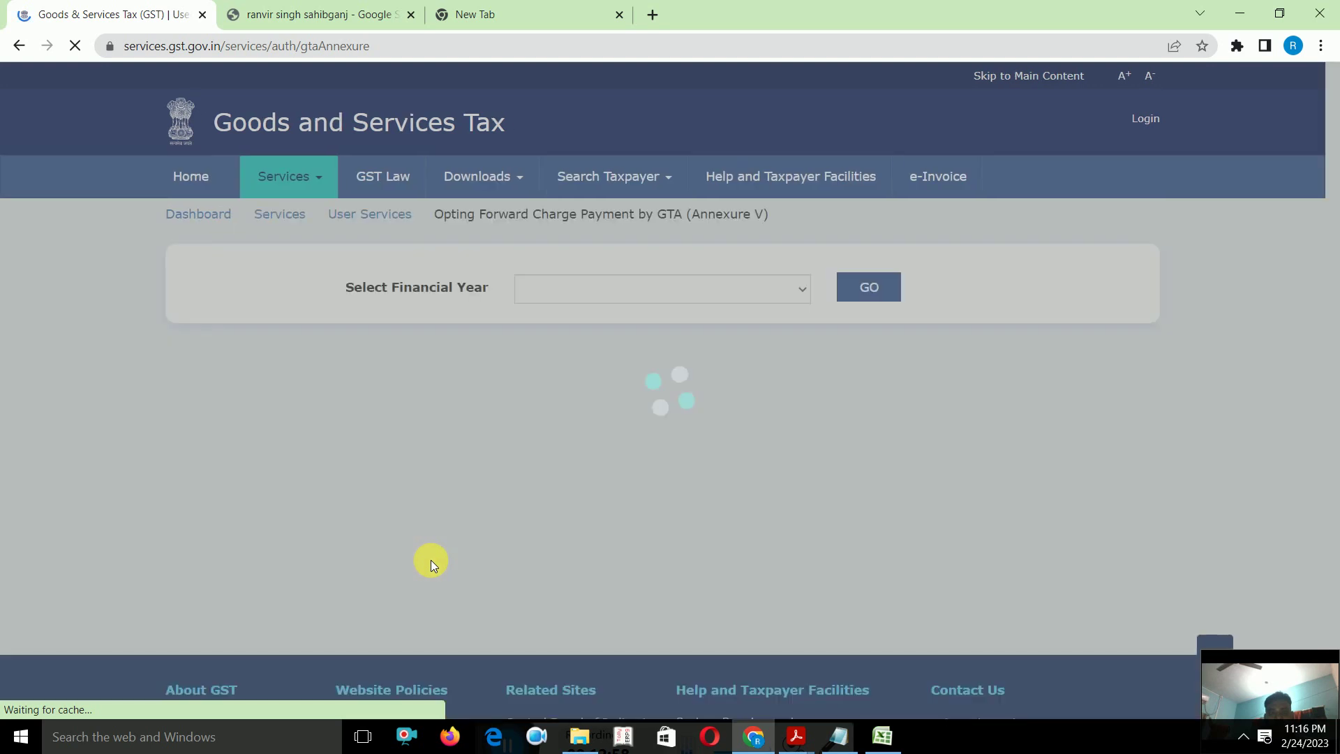
Switch to Acrobat Reader, view the Annexure V form in the 03/2022 notification, and return to the GST portal in Chrome.
key("alt+Tab")
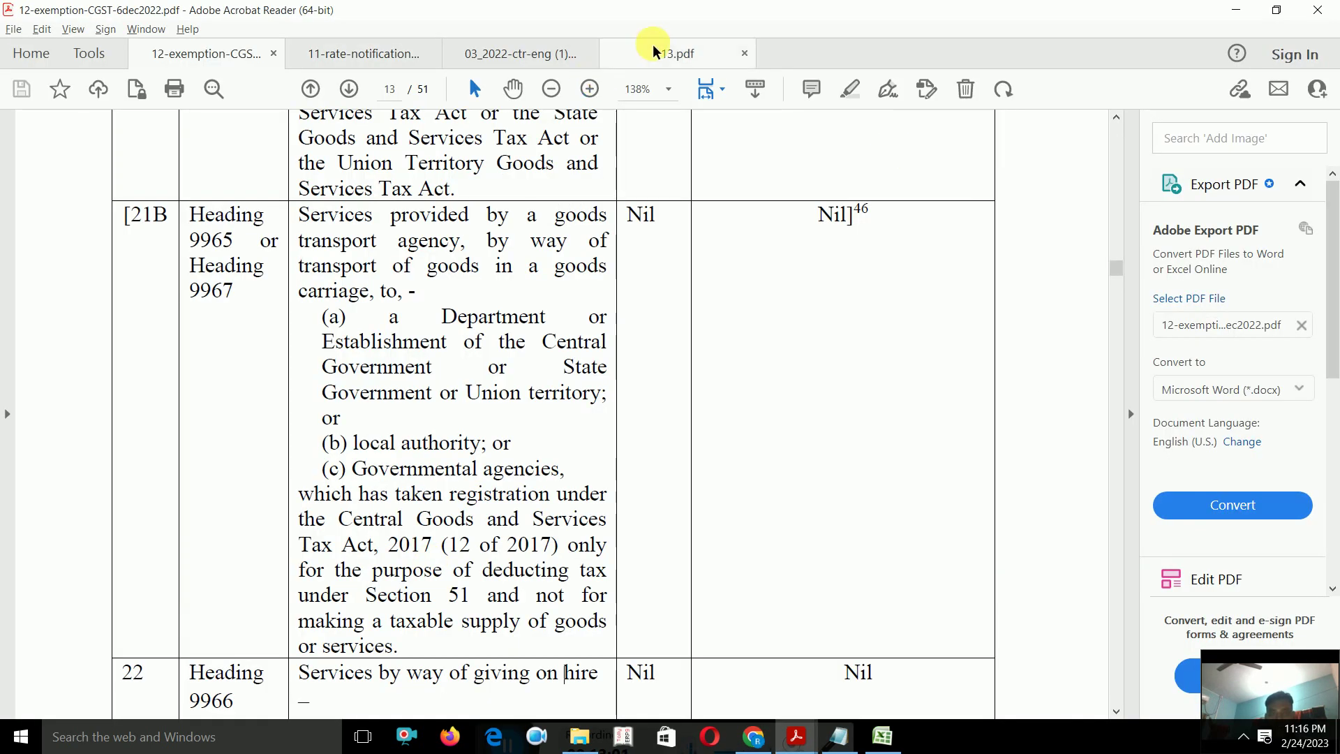
left_click(522, 54)
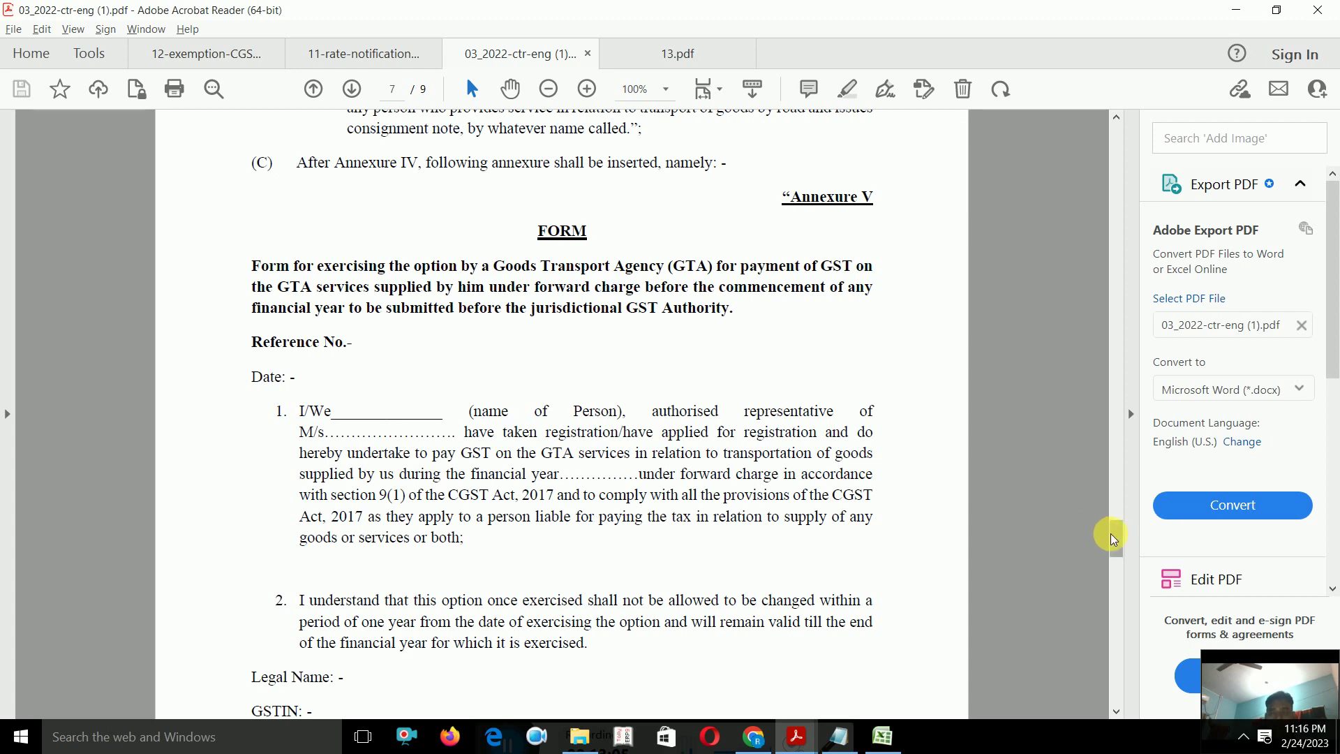
key("alt+Tab")
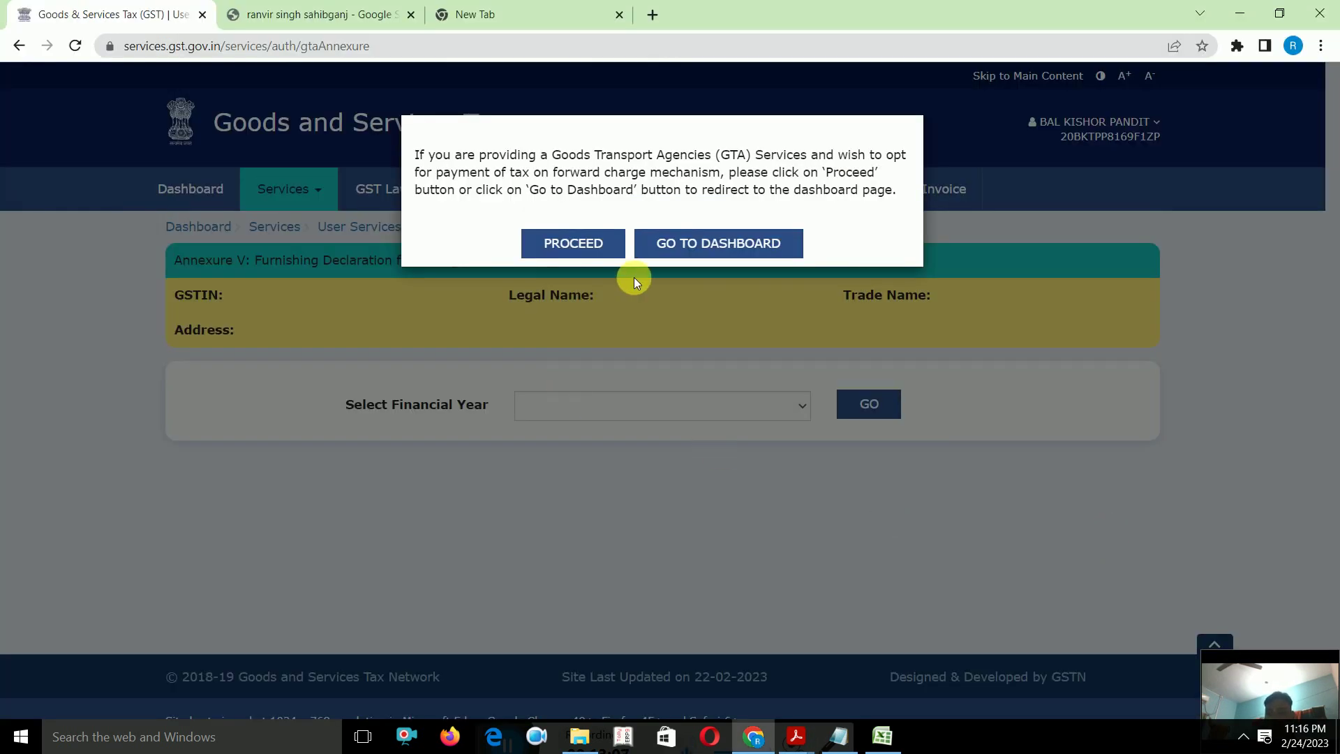
Proceed past the GTA forward charge notice, load the Annexure V declaration for financial year 2023-24, and review the form.
left_click(558, 241)
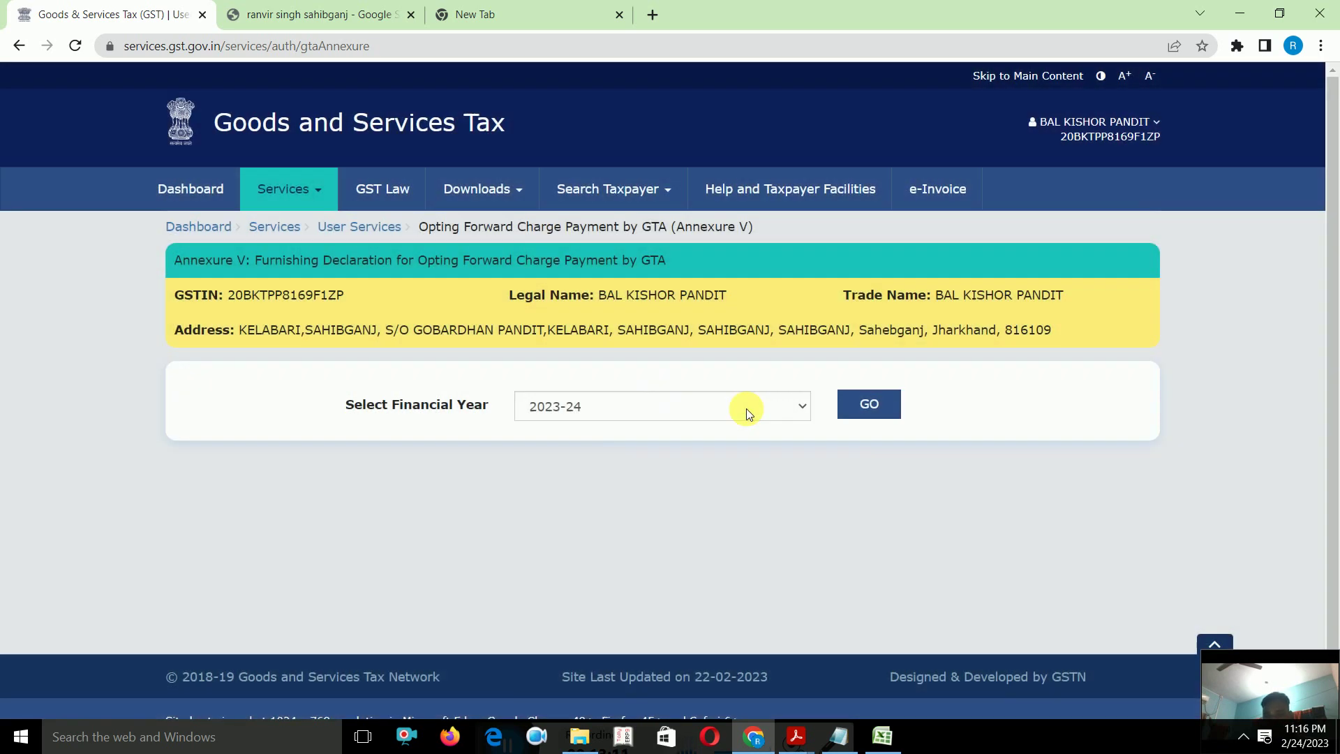
left_click(870, 407)
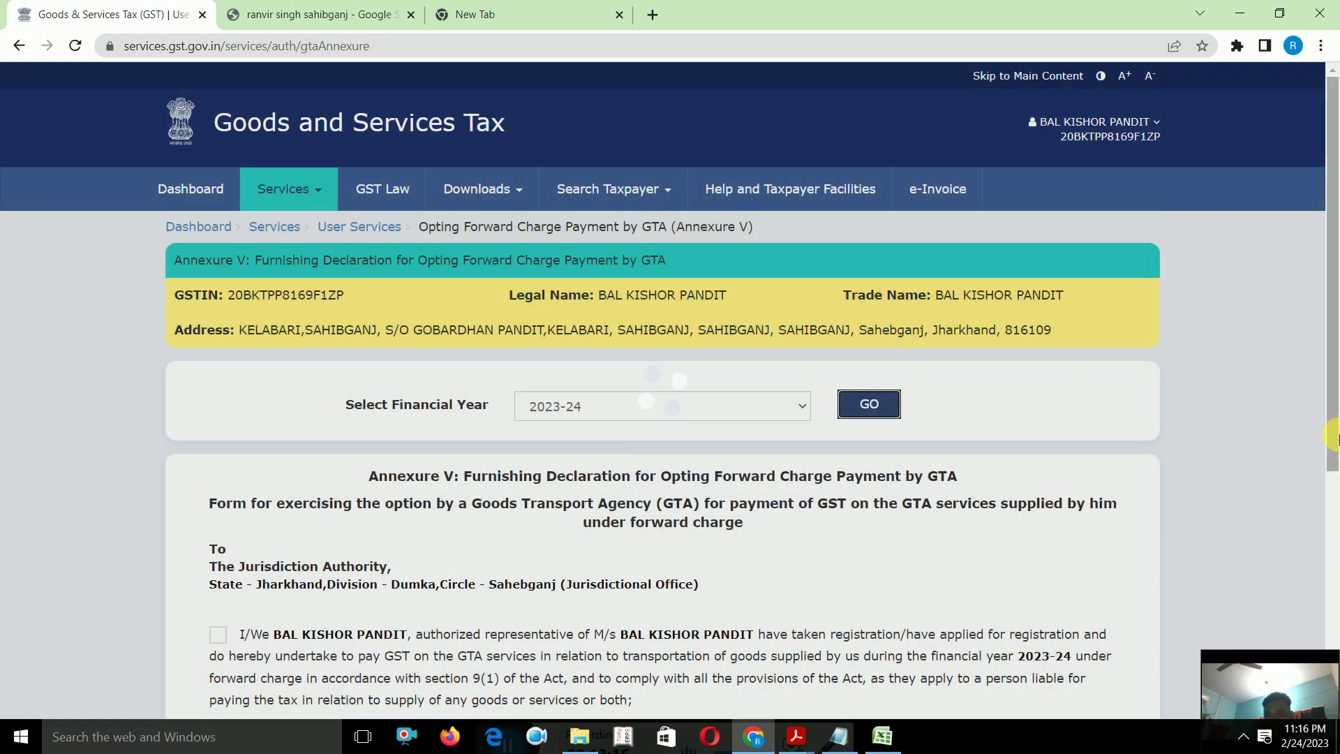
left_click_drag(1333, 472, 1332, 631)
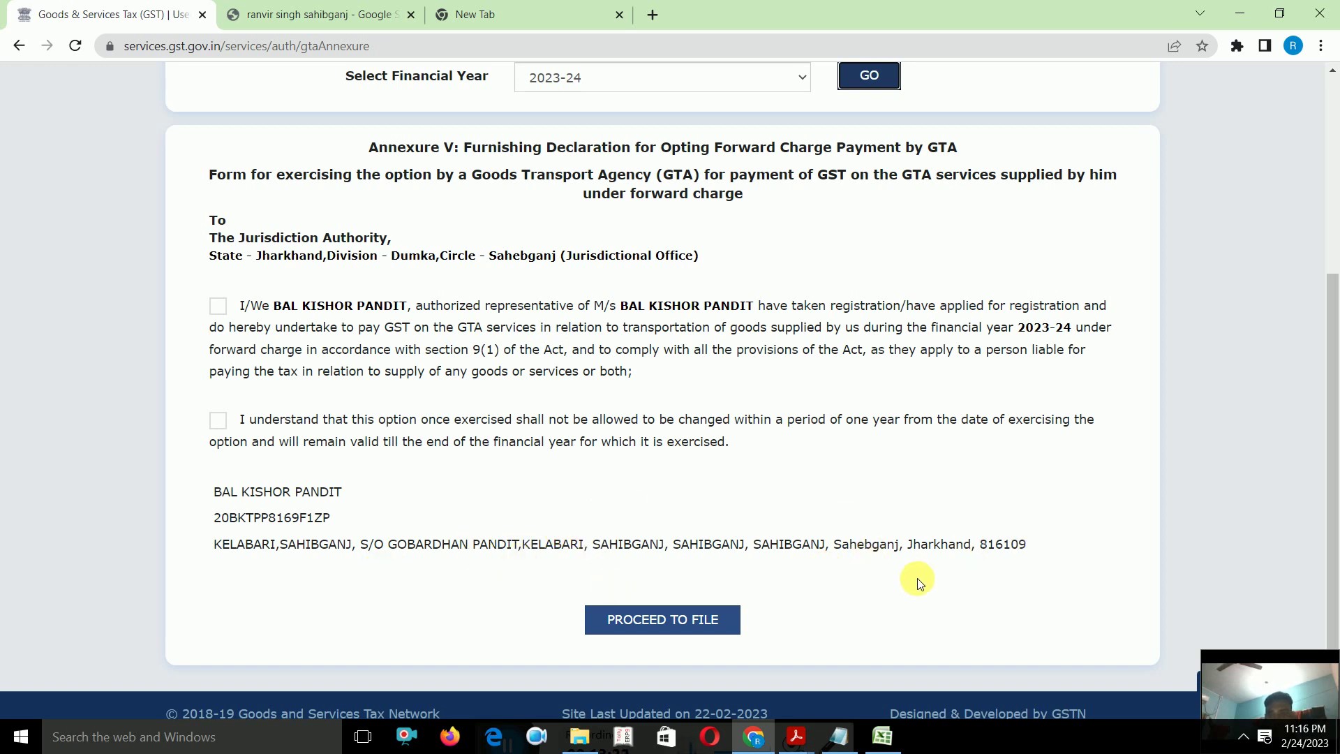
left_click_drag(1332, 511, 1333, 262)
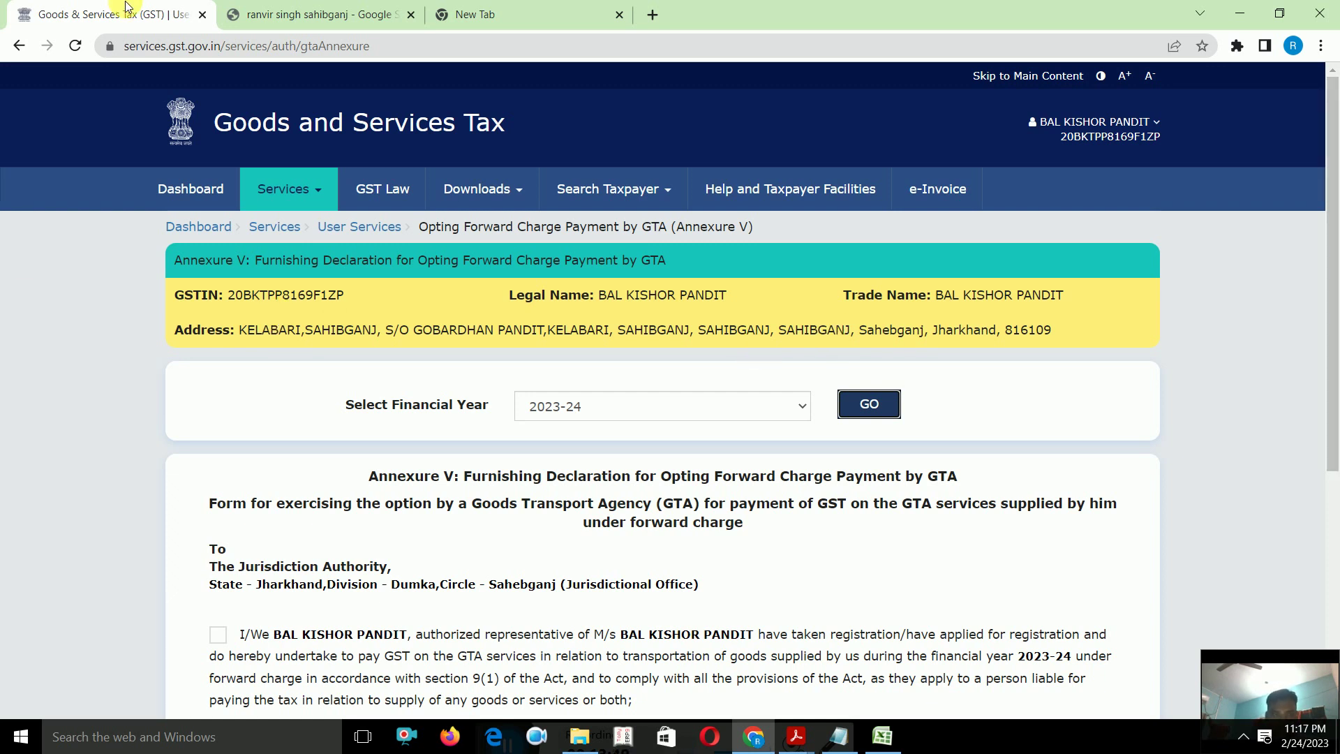
Switch to Acrobat Reader and revisit the 12/2017 exemption, 11/2017 rate and 03/2022 notifications, finishing on the Annexure V form.
left_click(298, 8)
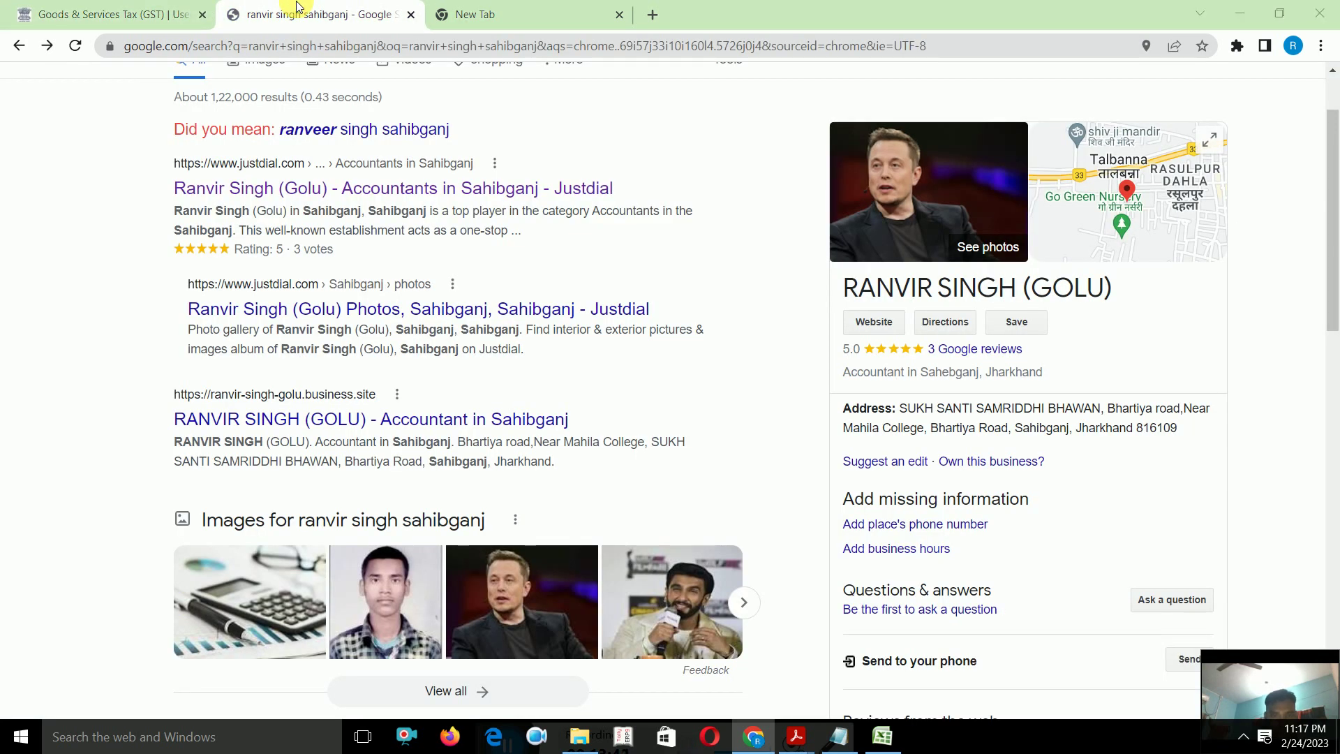
key("alt+Tab")
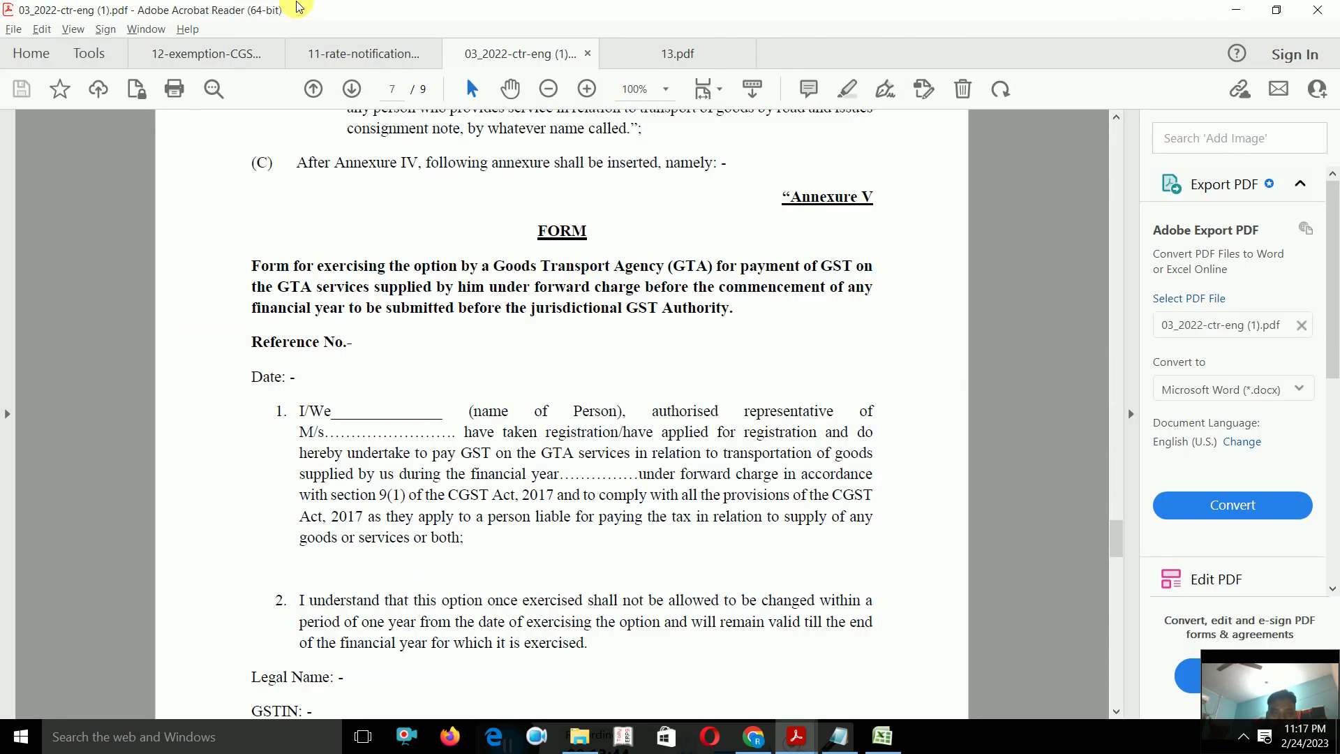
key("alt+Tab")
key("alt+Tab")
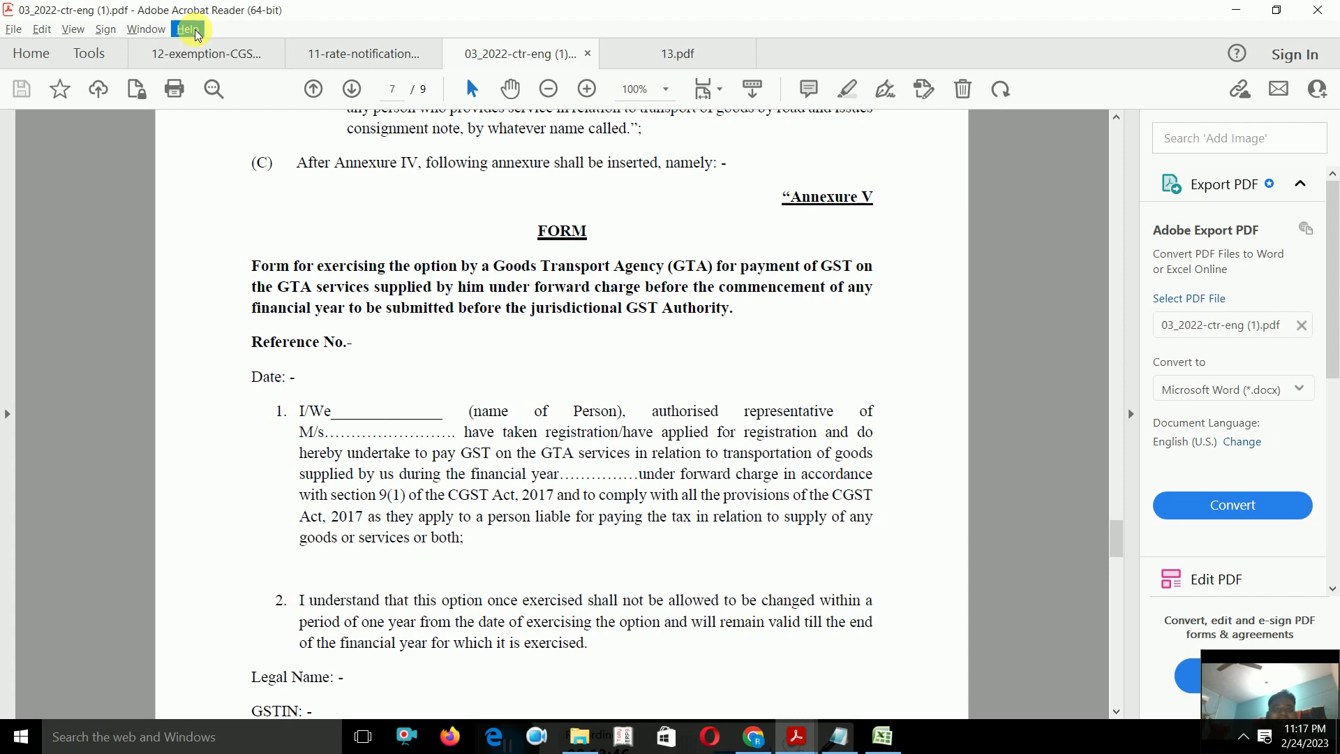
left_click(394, 45)
left_click(205, 54)
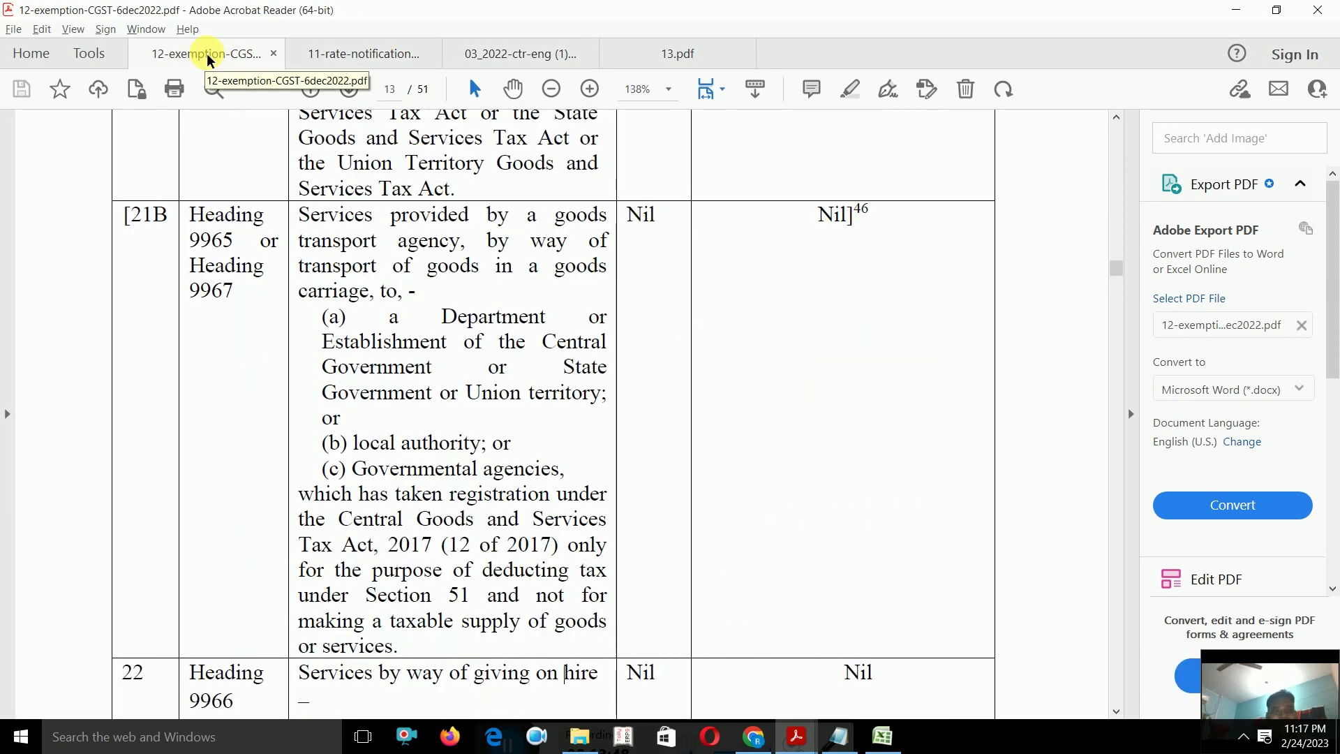
left_click(359, 55)
left_click(519, 55)
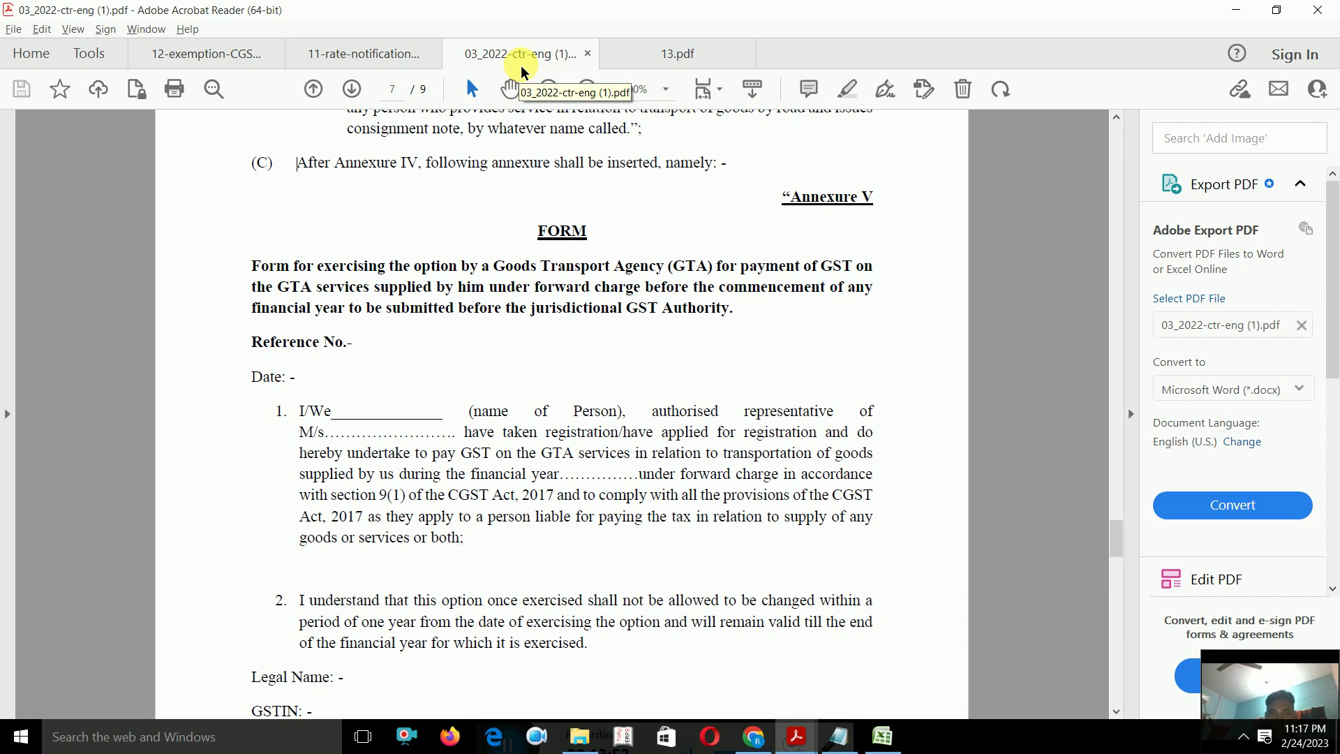
Return to the GST portal in Chrome and review the two declaration statements and taxpayer details on the Annexure V form.
key("alt+Tab")
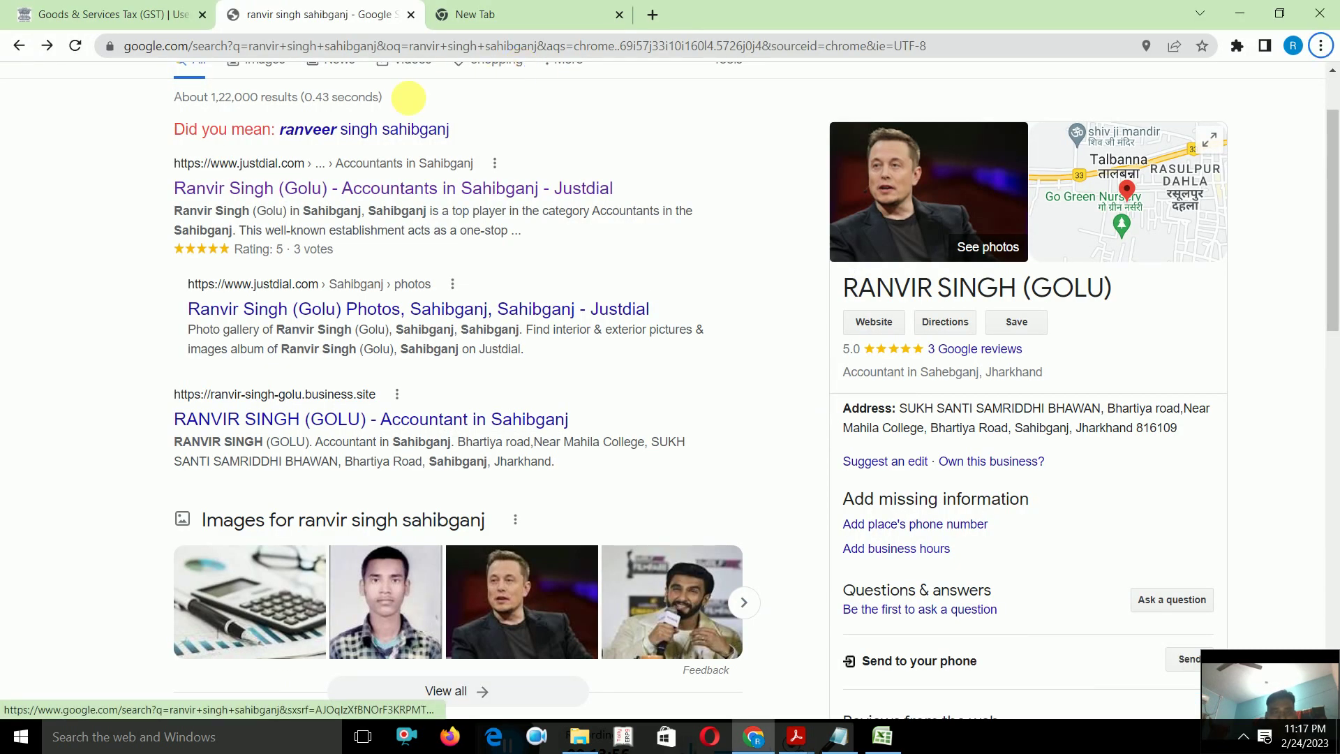
left_click(79, 21)
key("alt")
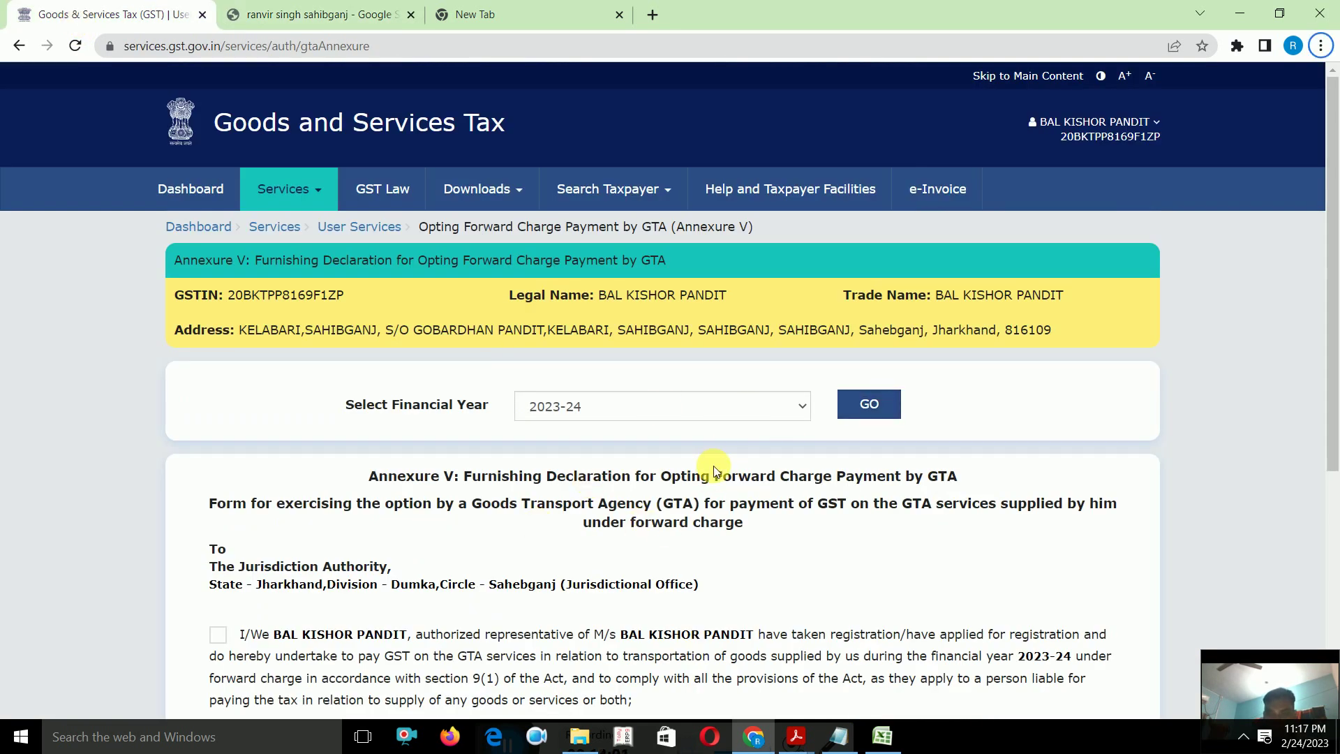
left_click(1334, 557)
mouse_move(1334, 556)
left_mouse_down()
mouse_move(1334, 339)
mouse_move(1334, 523)
left_mouse_up()
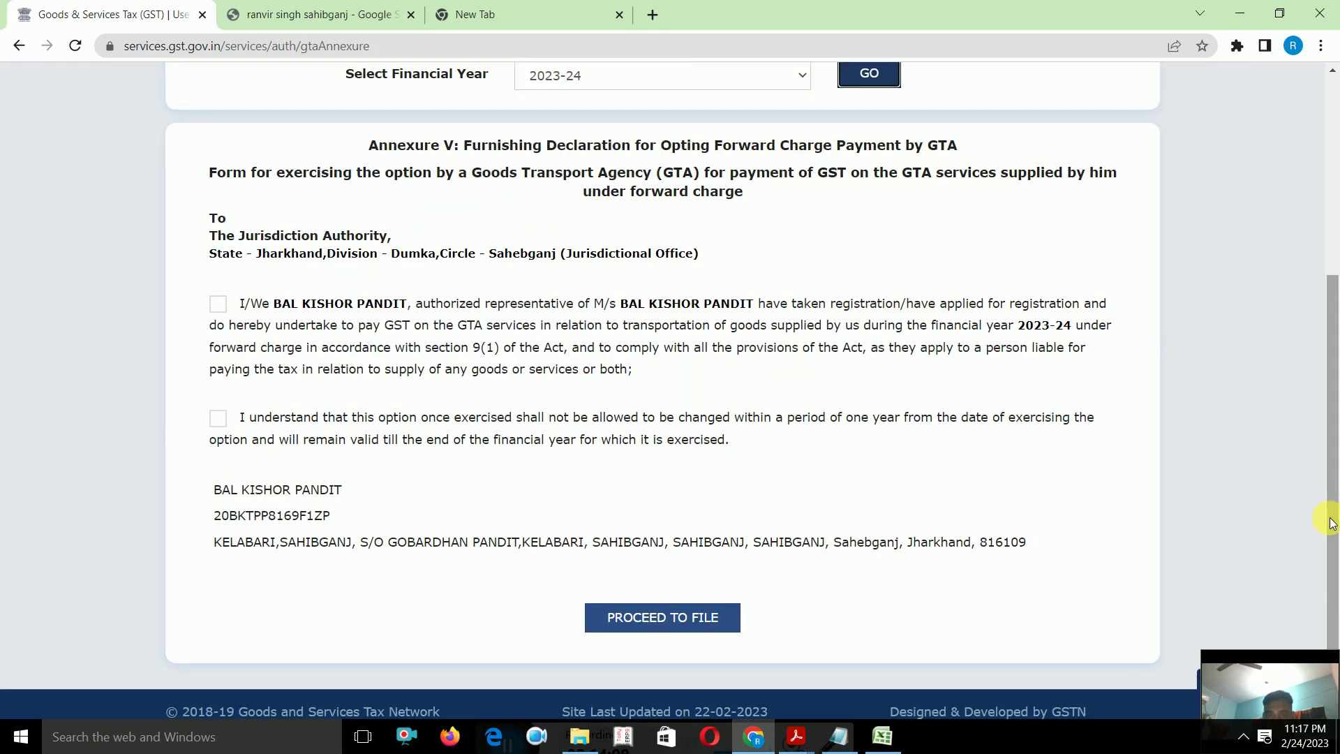